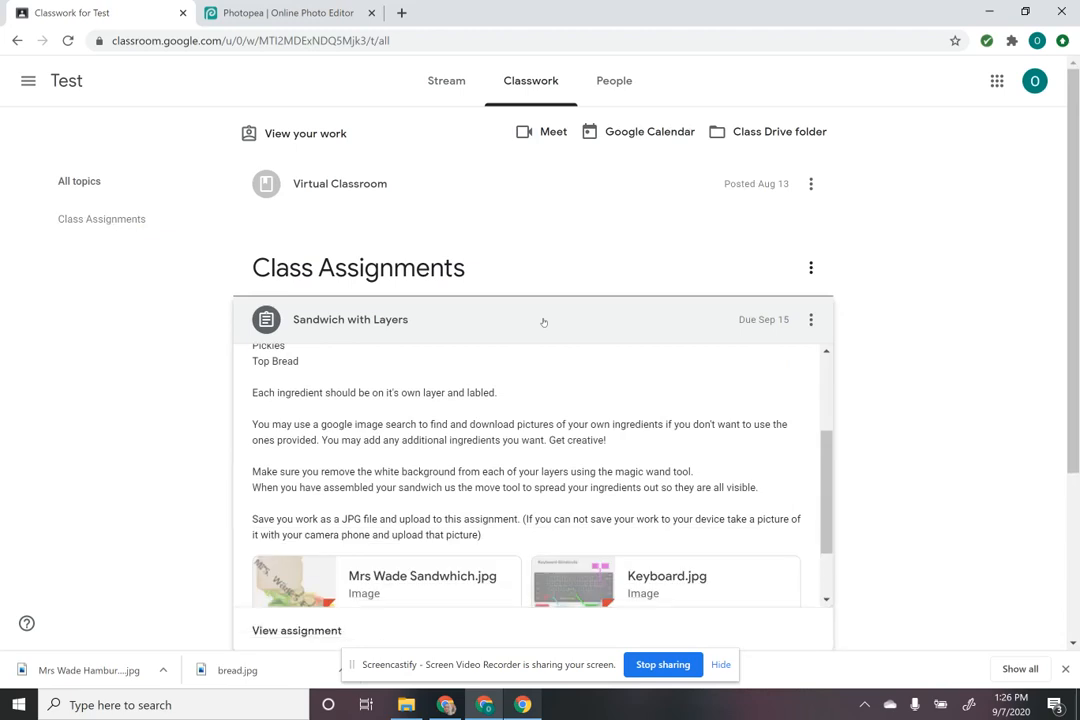
Read the Sandwich with Layers assignment instructions and view the attached example image of the finished sandwich
left_click_drag(818, 458, 828, 381)
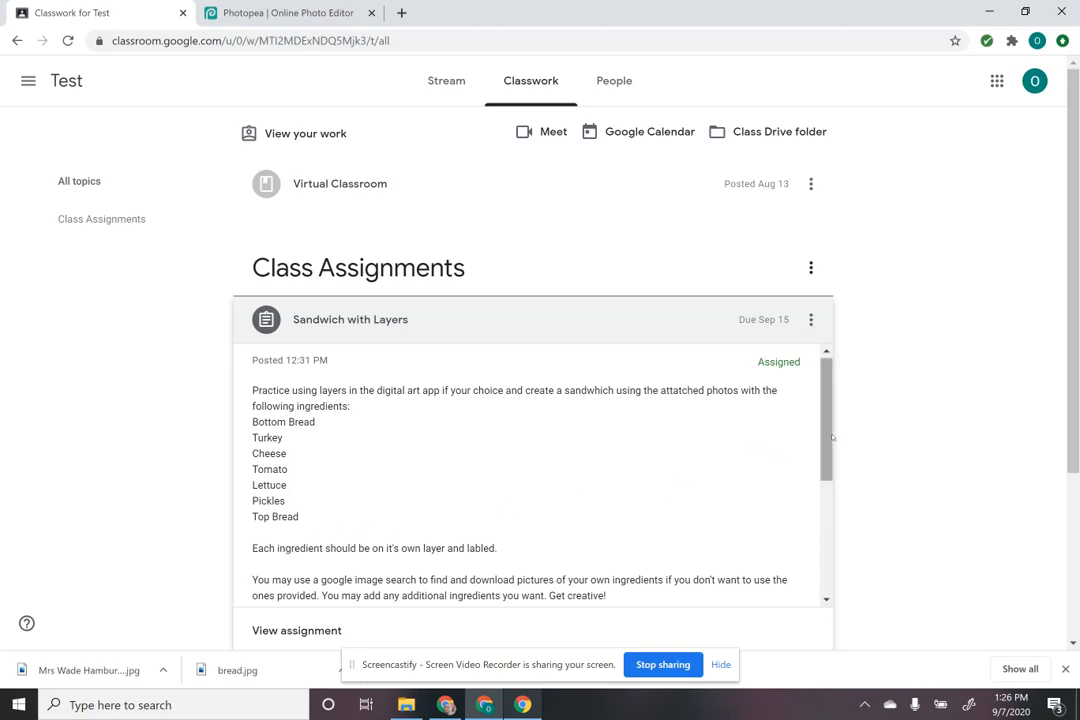
left_click_drag(825, 432, 825, 462)
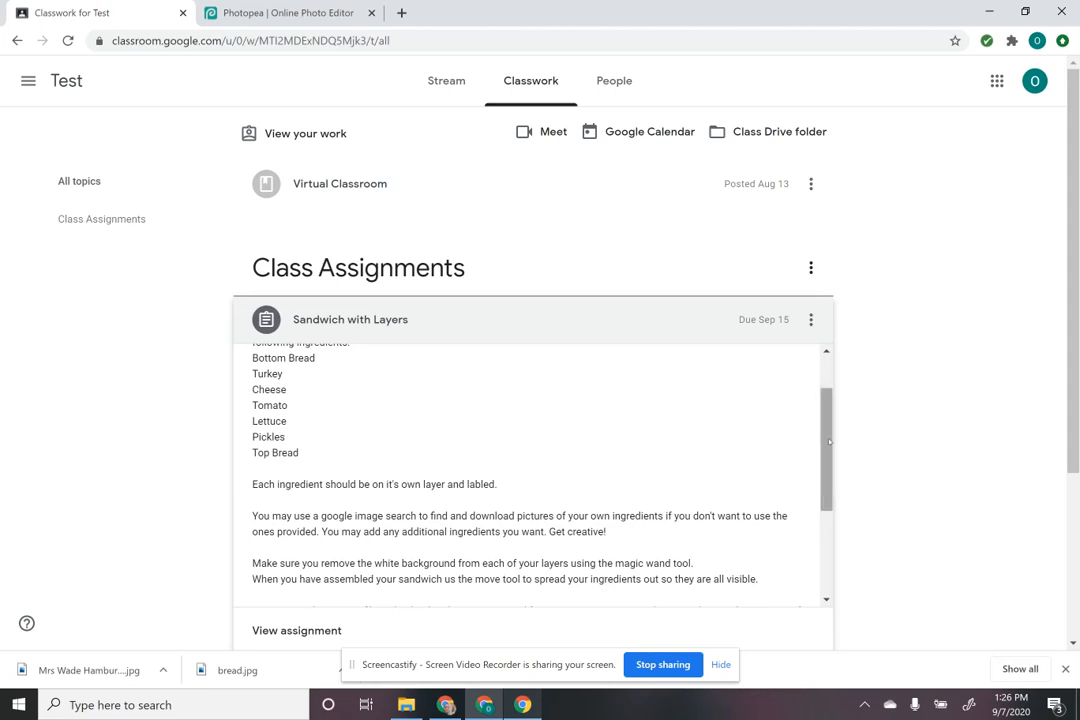
left_click_drag(828, 446, 828, 469)
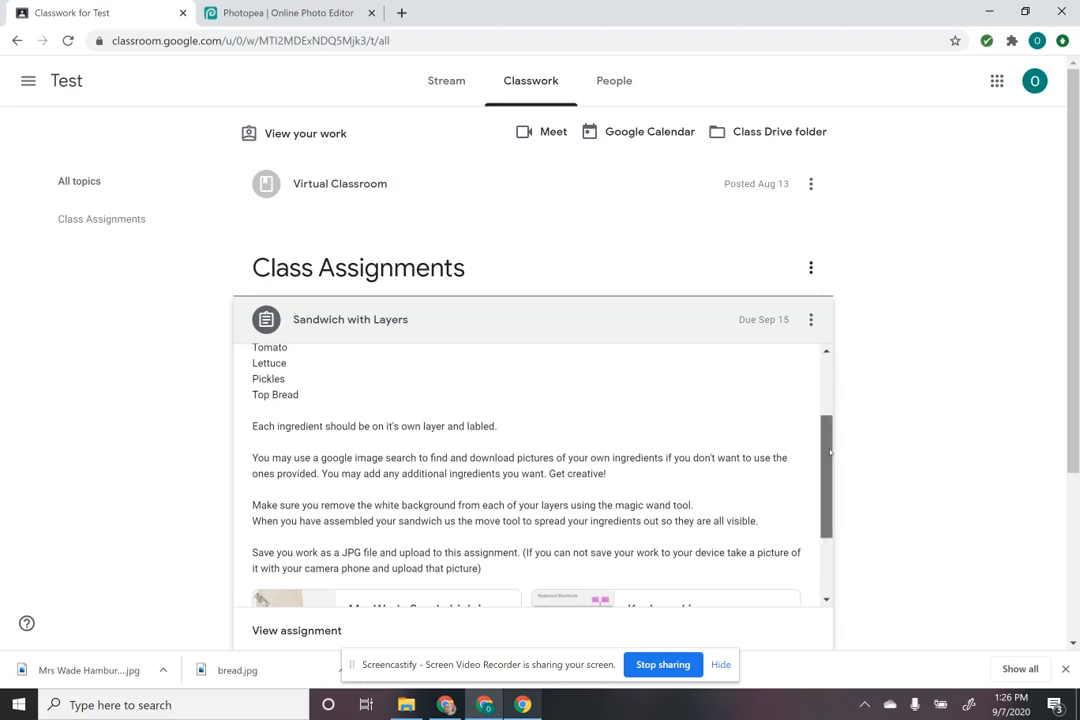
scroll(828, 469, "down", 1)
left_click_drag(830, 467, 831, 477)
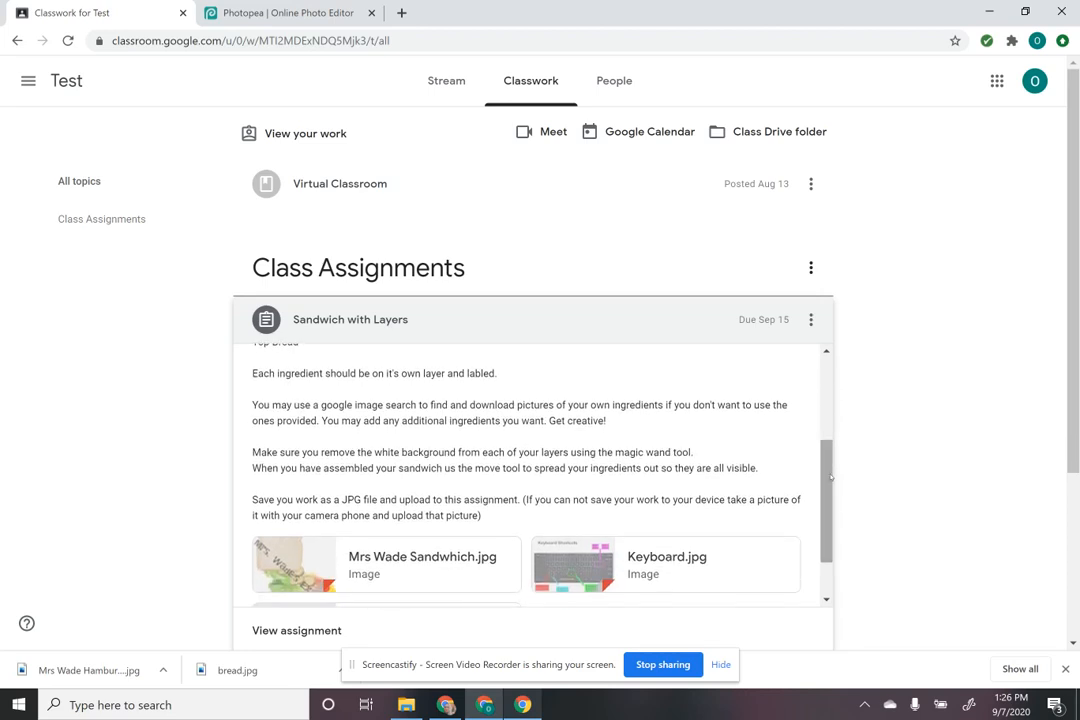
left_click(416, 569)
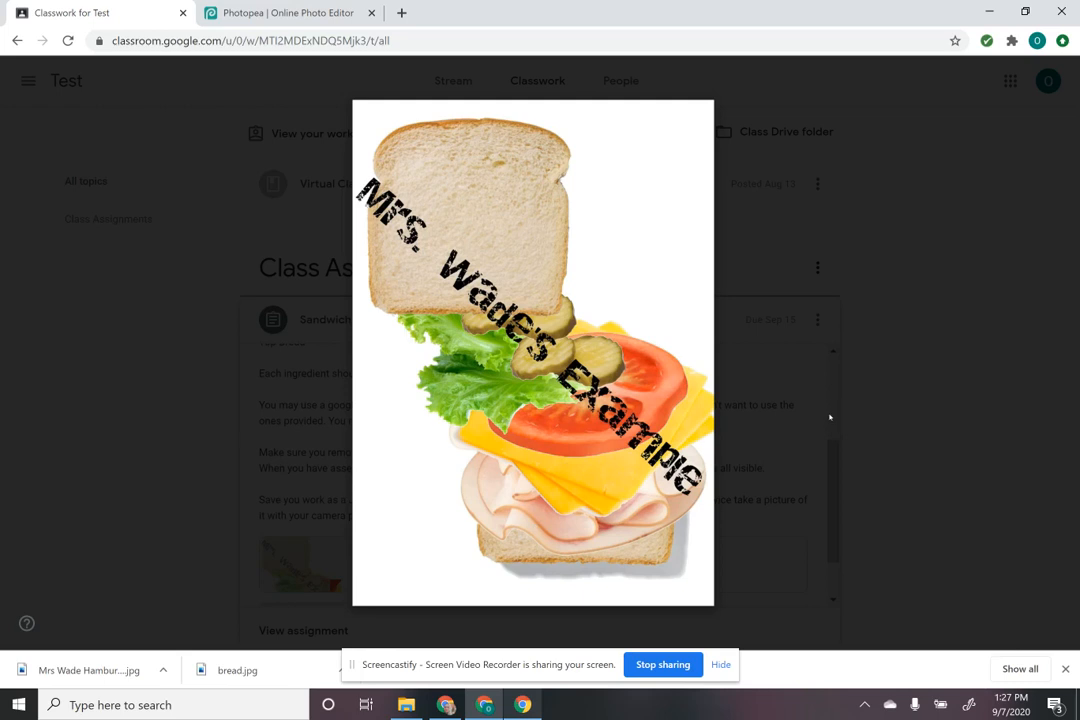
left_click(777, 414)
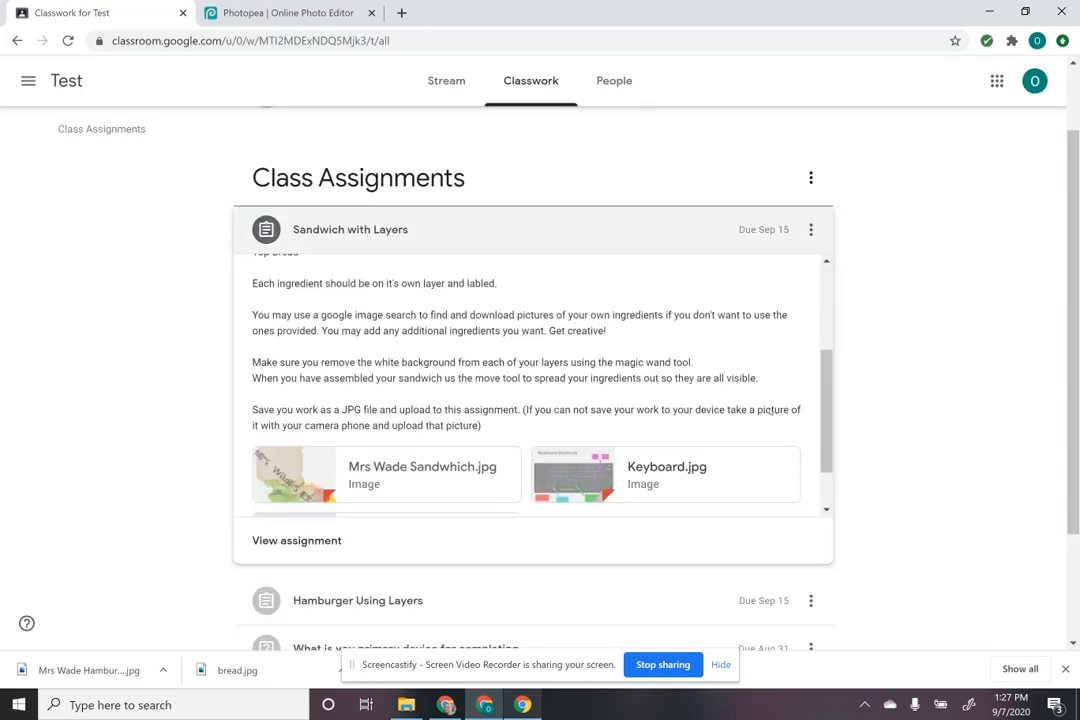
Open the assignment's attached Sandwich Pics folder and preview bread.jpg
scroll(718, 366, "down", 1)
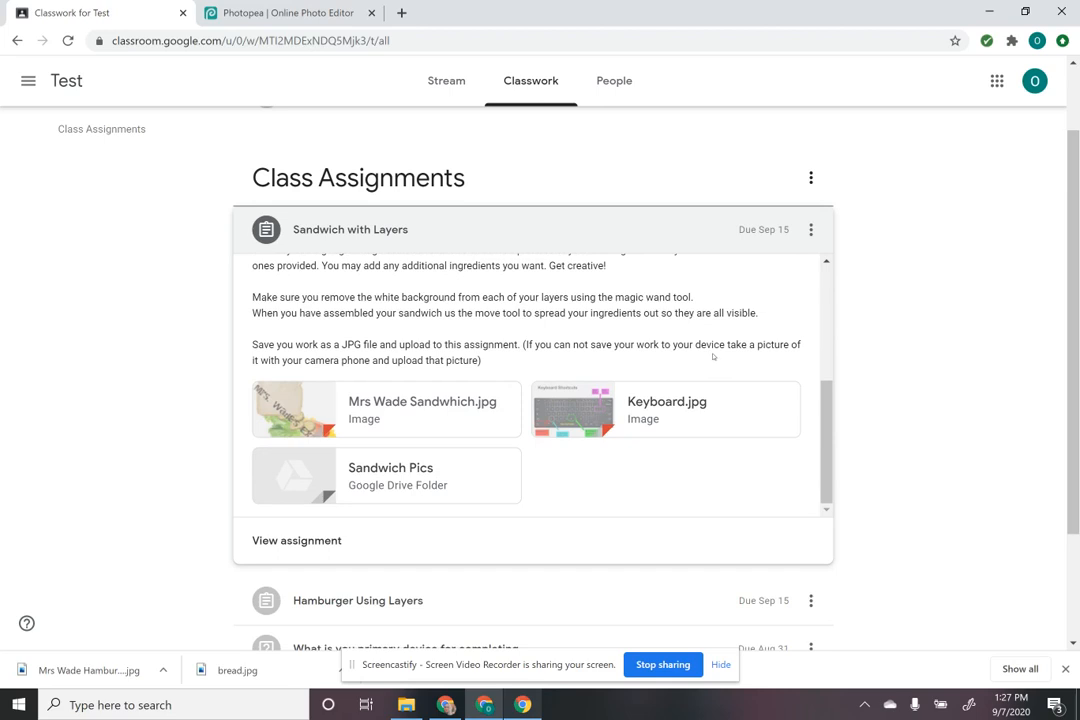
left_click(408, 475)
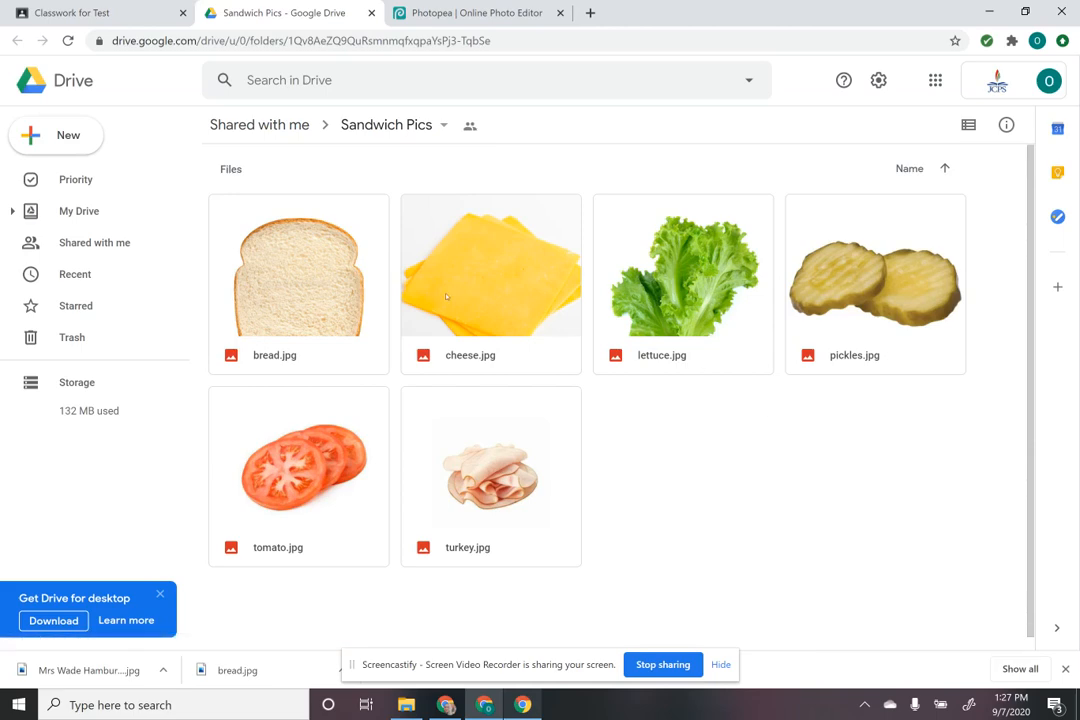
left_click(326, 288)
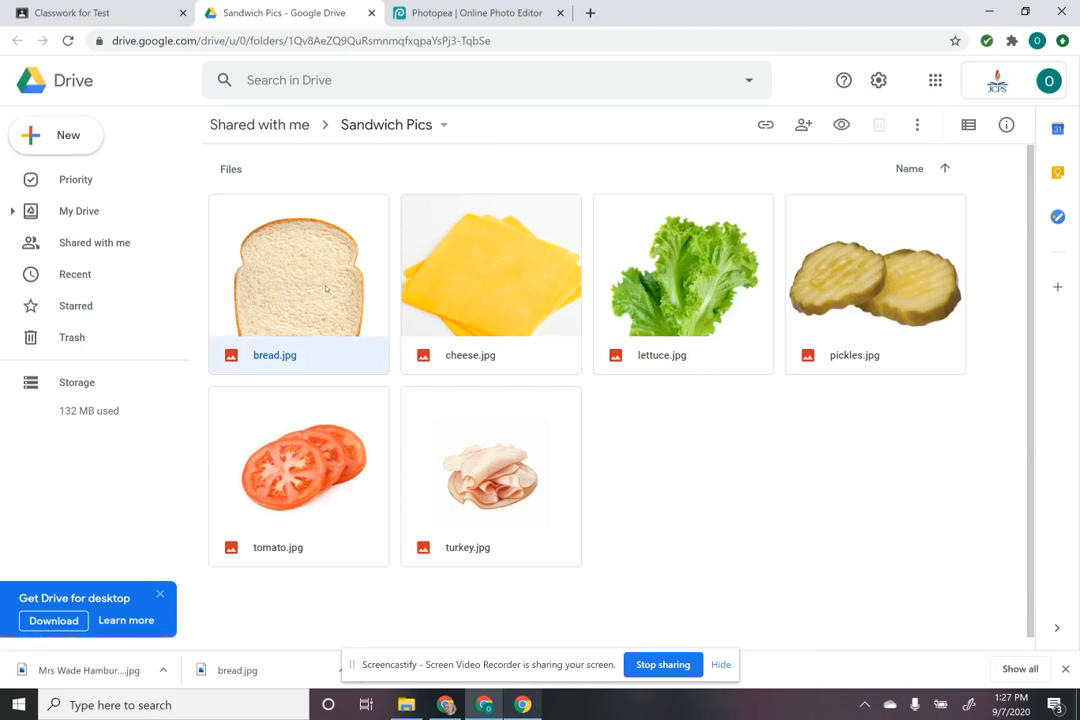
double_click(326, 288)
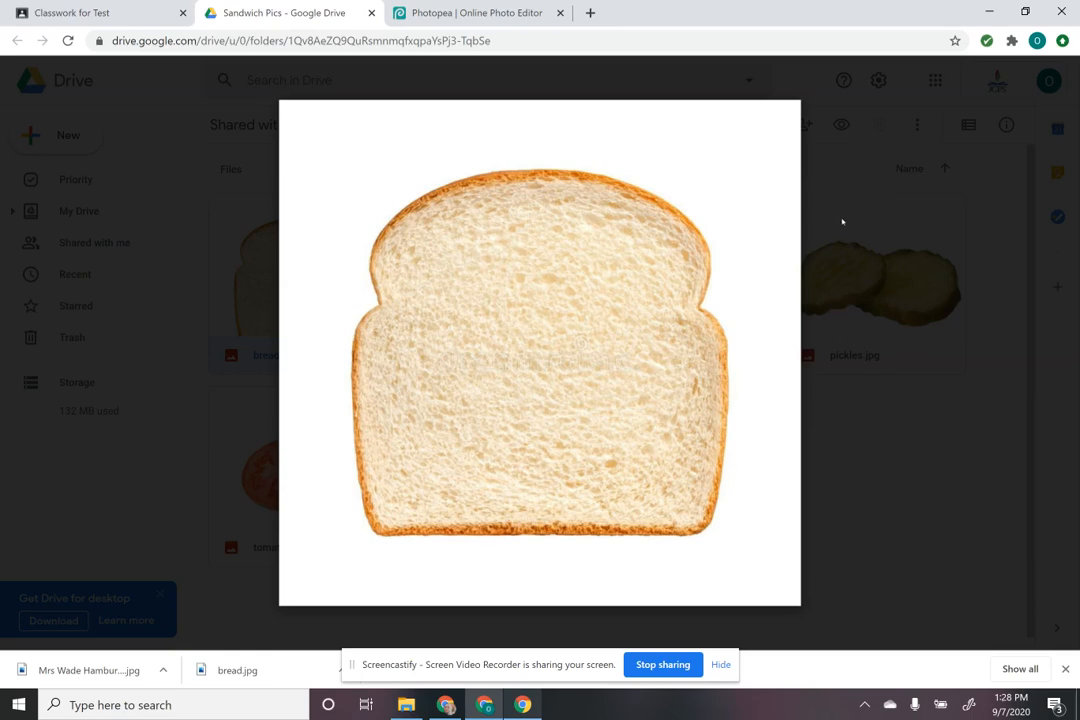
left_click(844, 212)
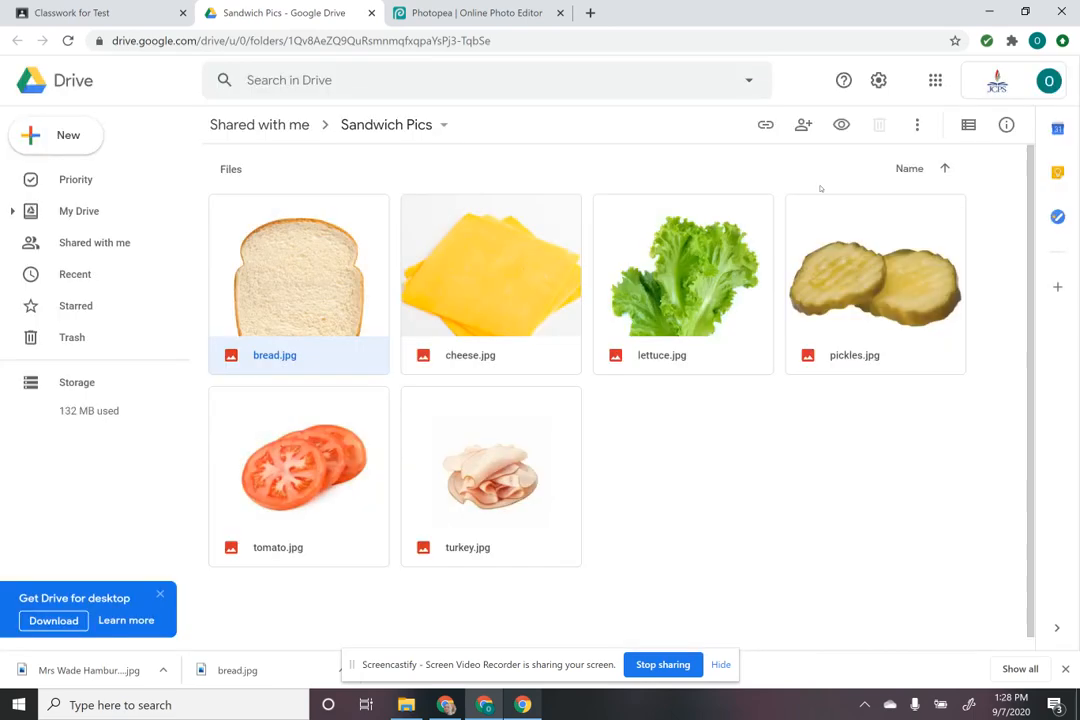
Switch to Photopea and create a 5 x 7 in photo project with a white background, changing the last word of its name to "sandwich"
left_click(462, 13)
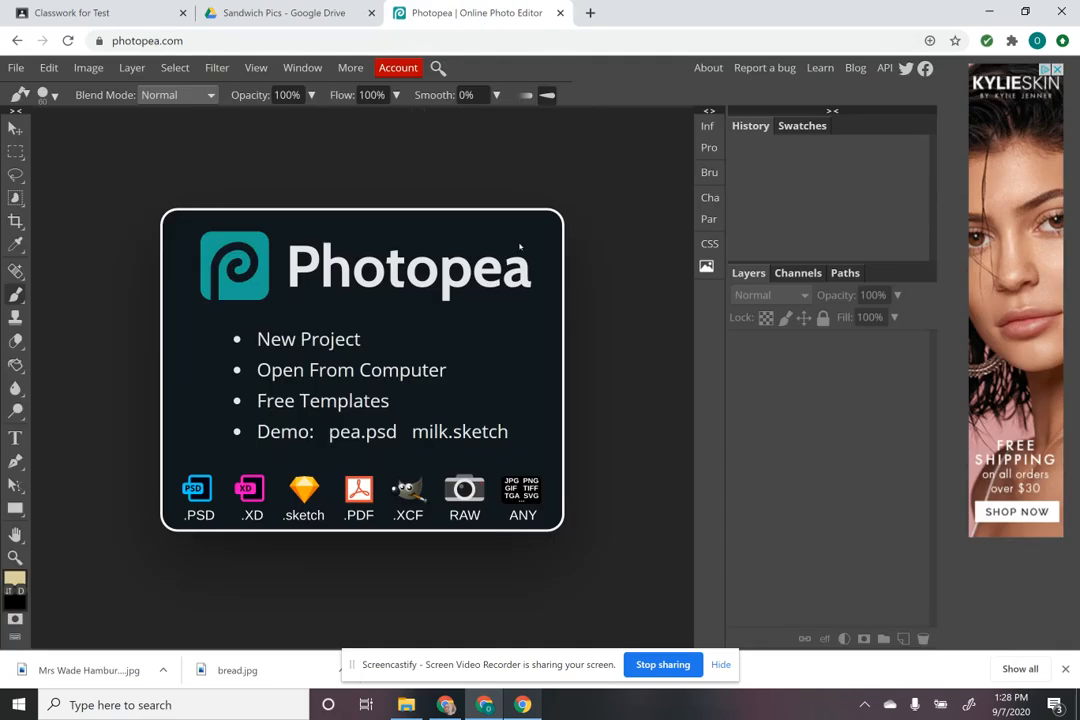
left_click(310, 341)
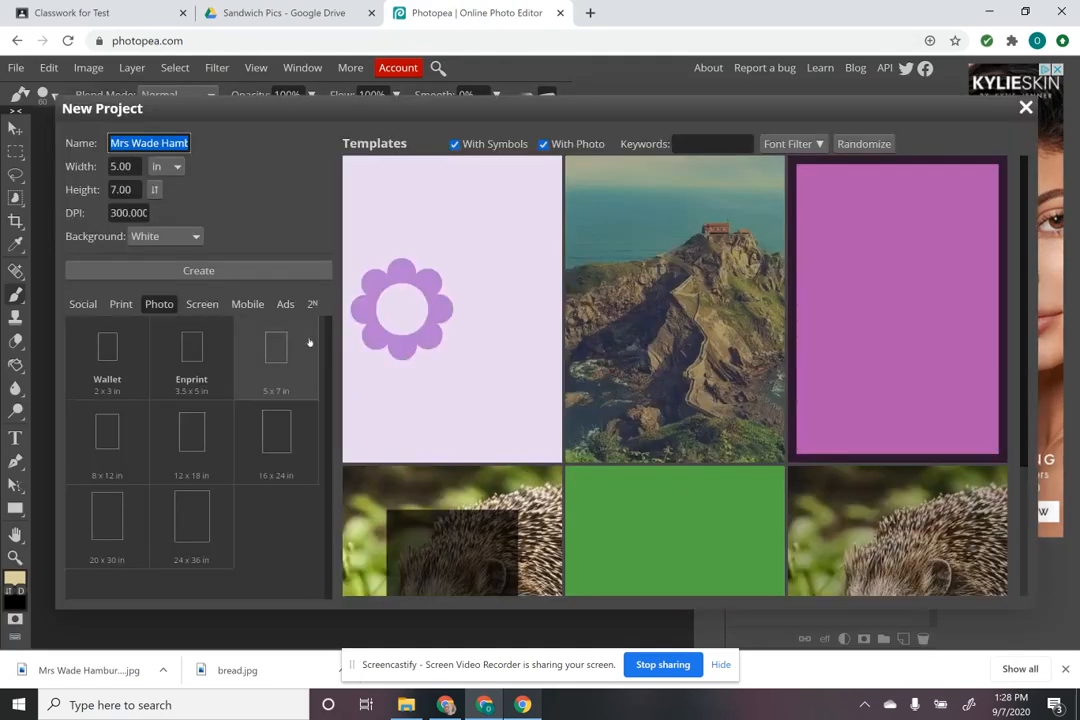
left_click(161, 143)
double_click(161, 143)
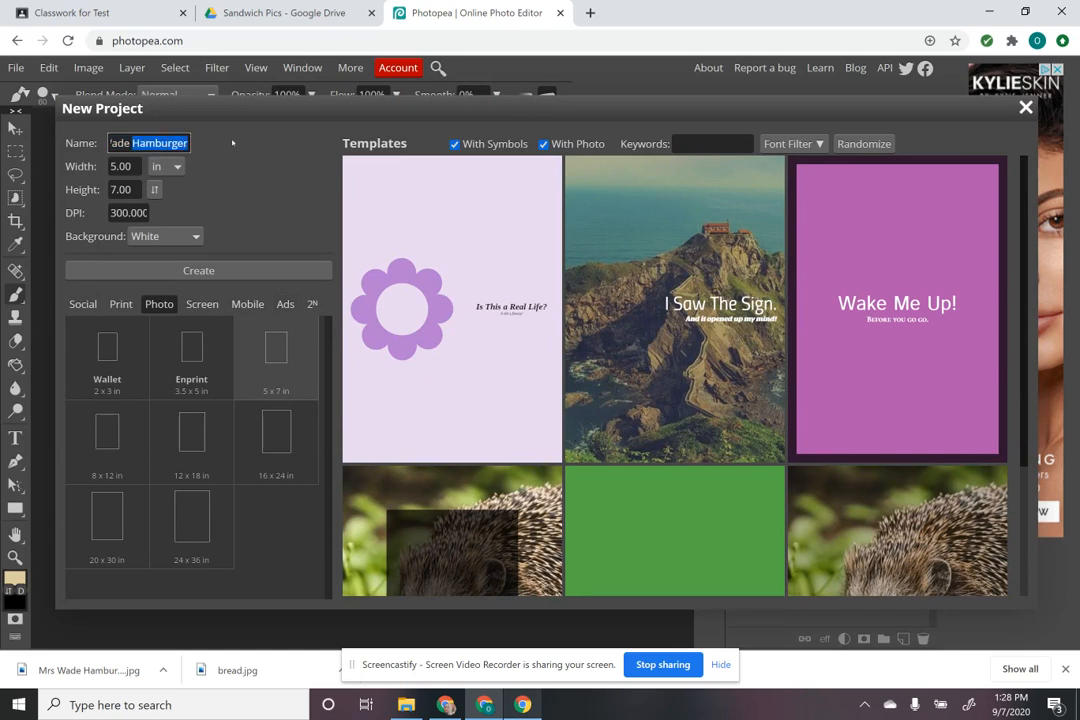
type("sand")
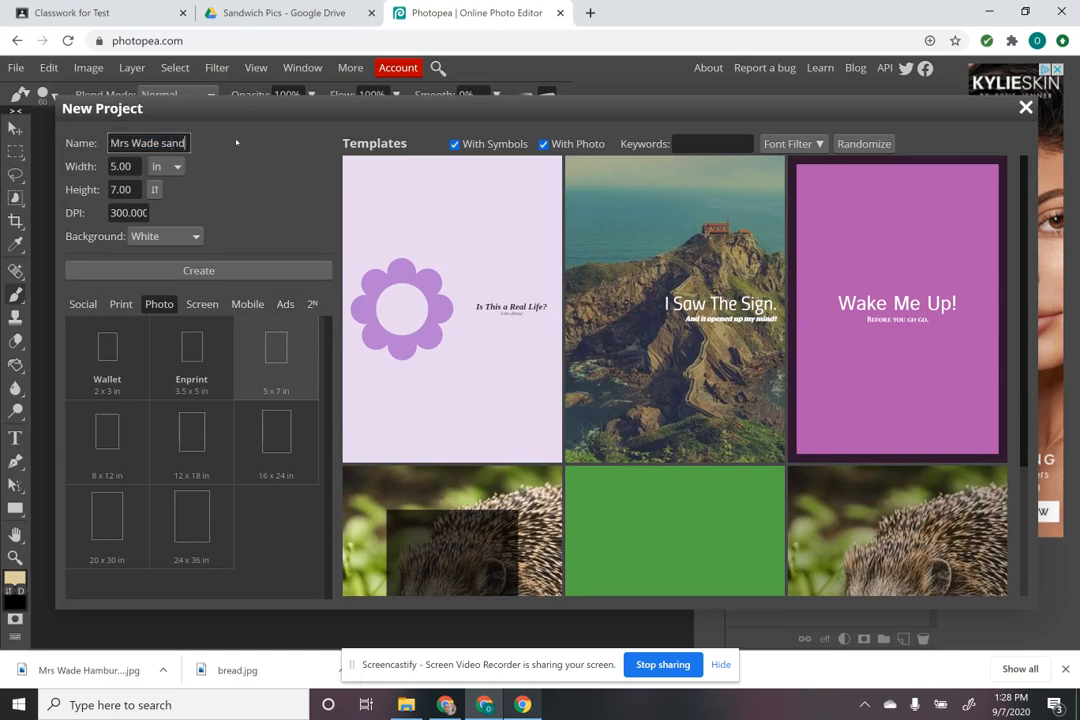
type("wich")
left_click(161, 305)
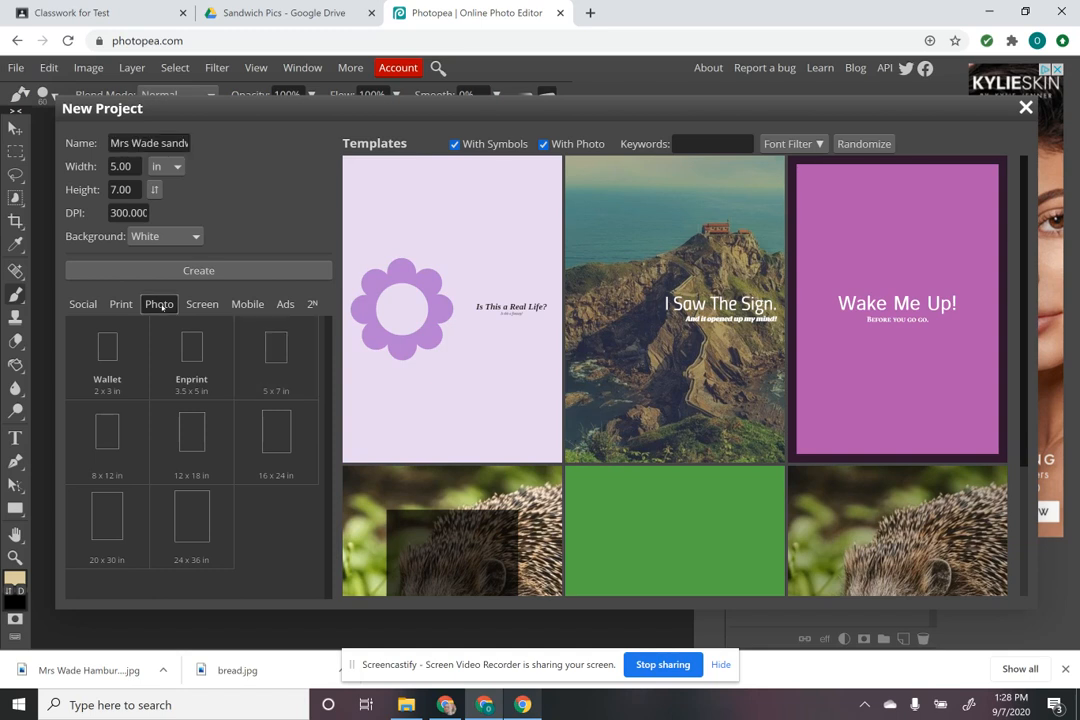
left_click(281, 368)
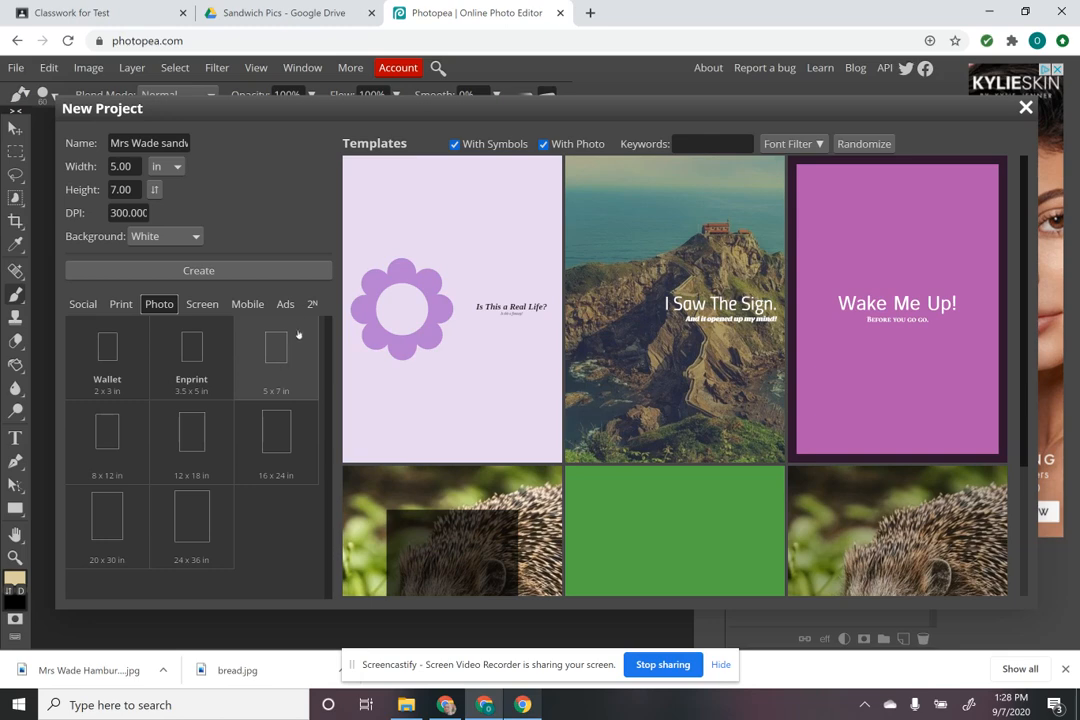
left_click(258, 271)
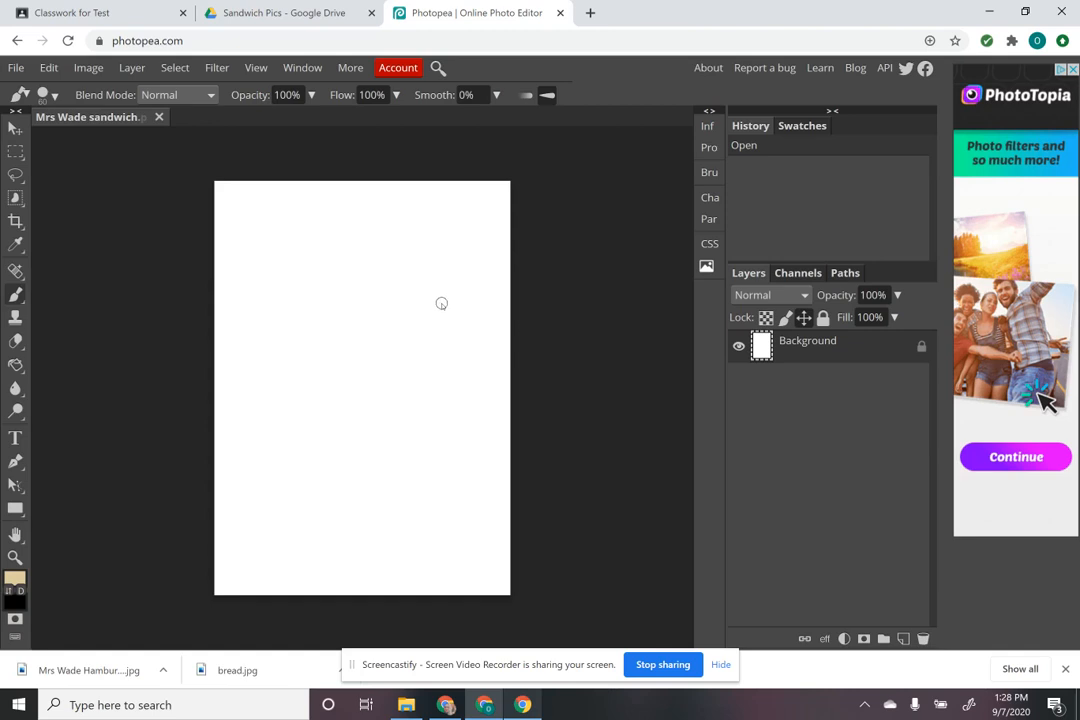
Place the bread image from the sandwhich folder into the project and move it down toward the middle of the canvas
left_click(25, 68)
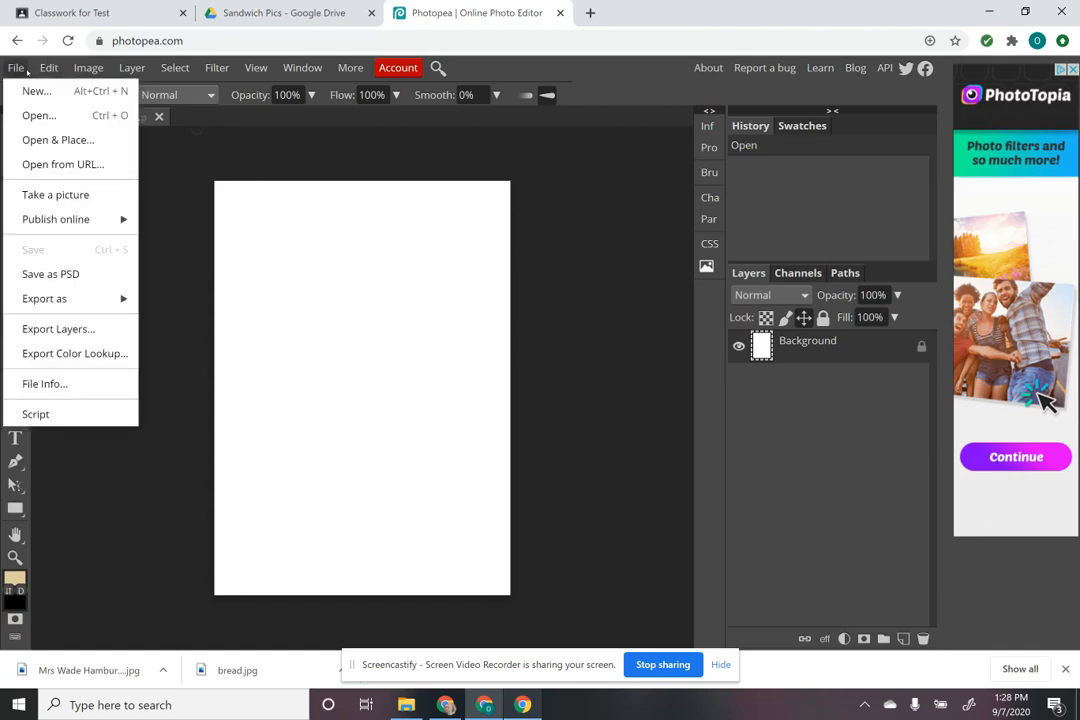
left_click(54, 140)
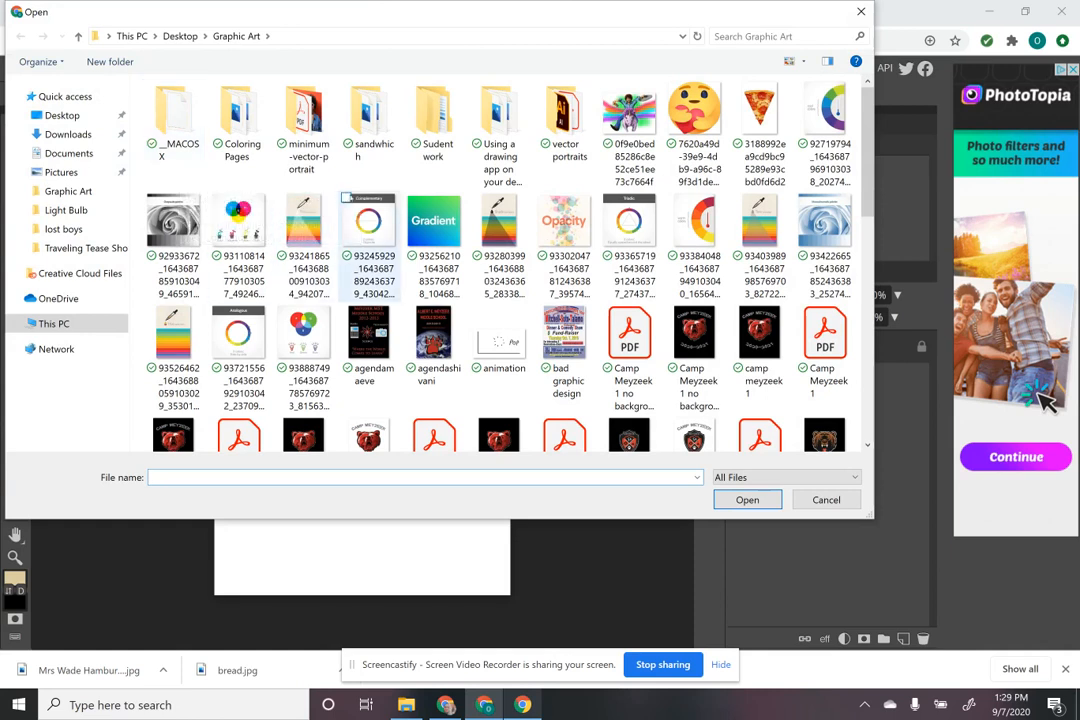
double_click(350, 148)
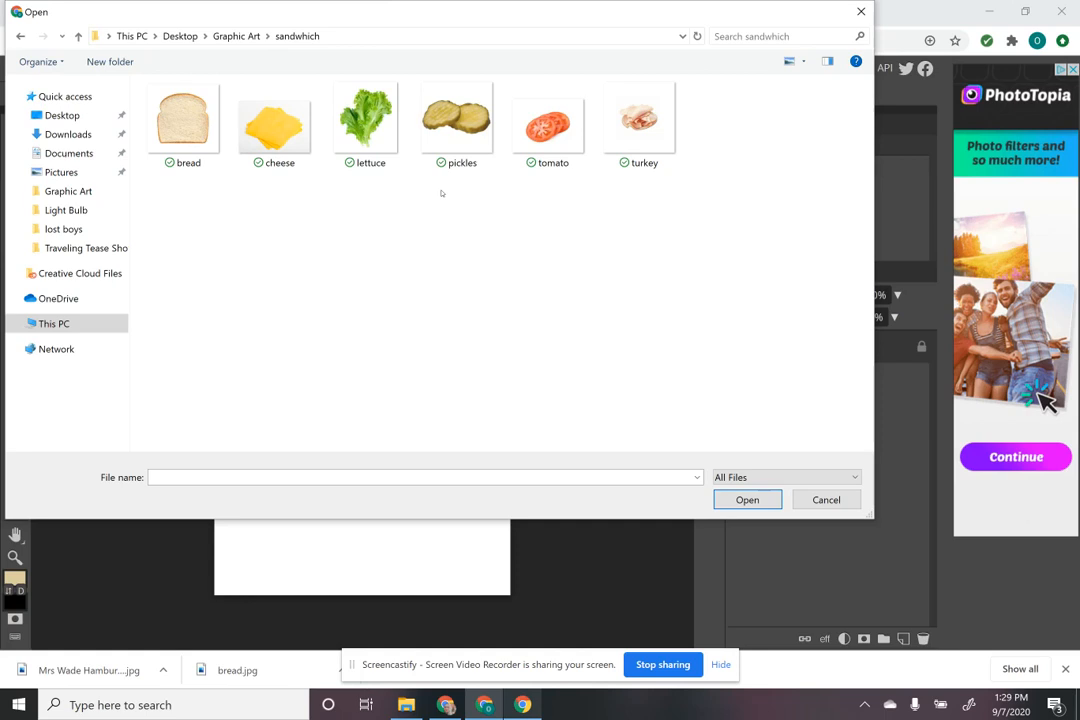
left_click(179, 126)
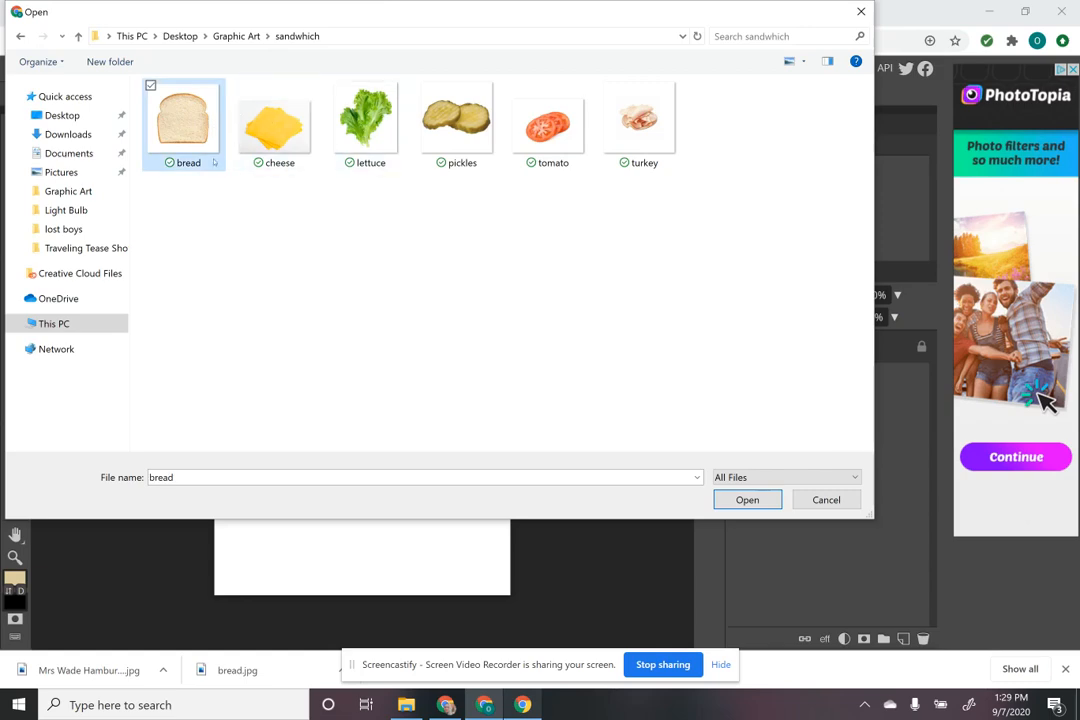
left_click(750, 499)
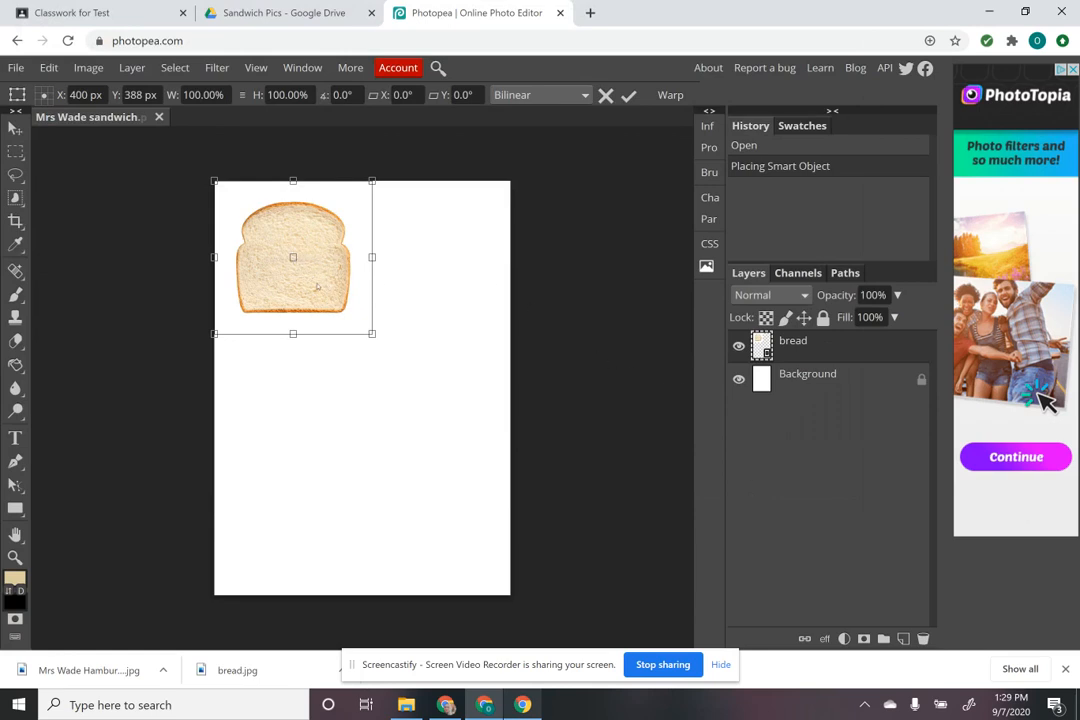
left_click_drag(306, 271, 420, 422)
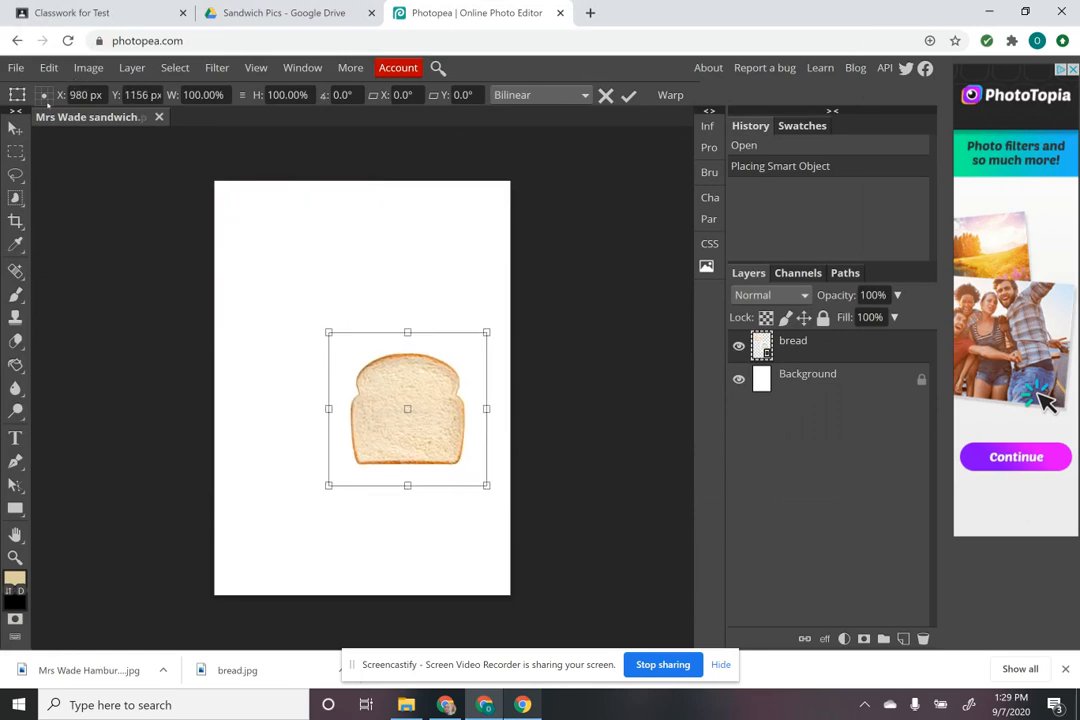
key("Return")
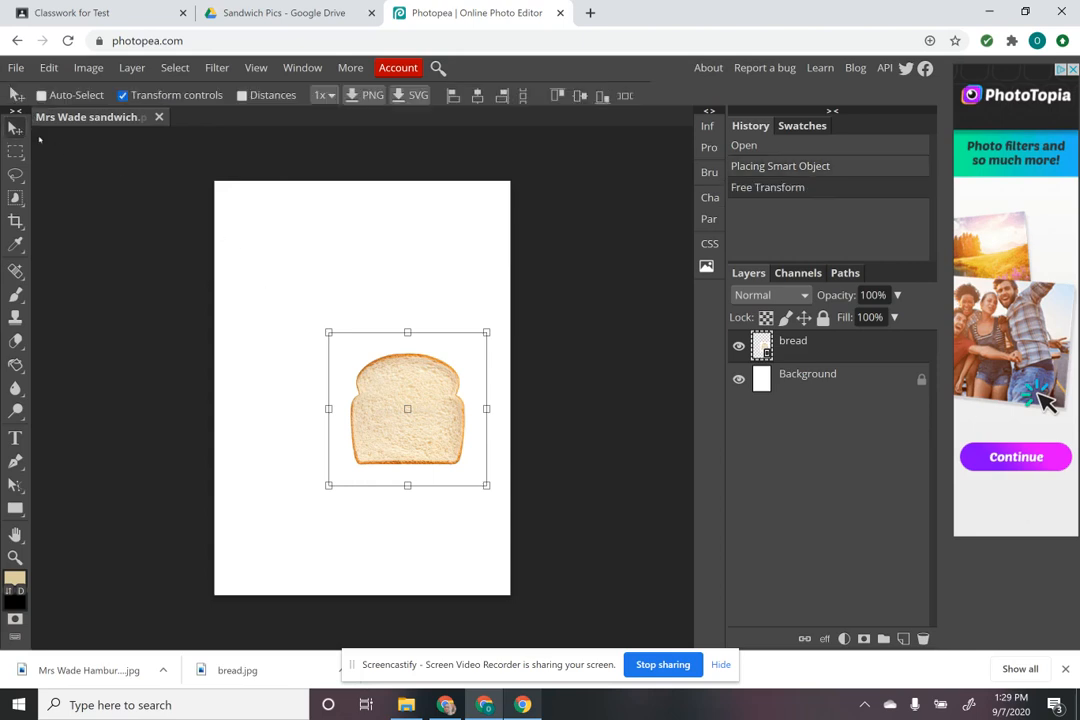
Enlarge the bread image to roughly three quarters of the canvas width and center it on the page
mouse_move(400, 412)
left_mouse_down()
mouse_move(348, 363)
mouse_move(370, 408)
mouse_move(355, 365)
mouse_move(388, 402)
mouse_move(345, 385)
mouse_move(386, 418)
mouse_move(396, 385)
mouse_move(386, 412)
left_mouse_up()
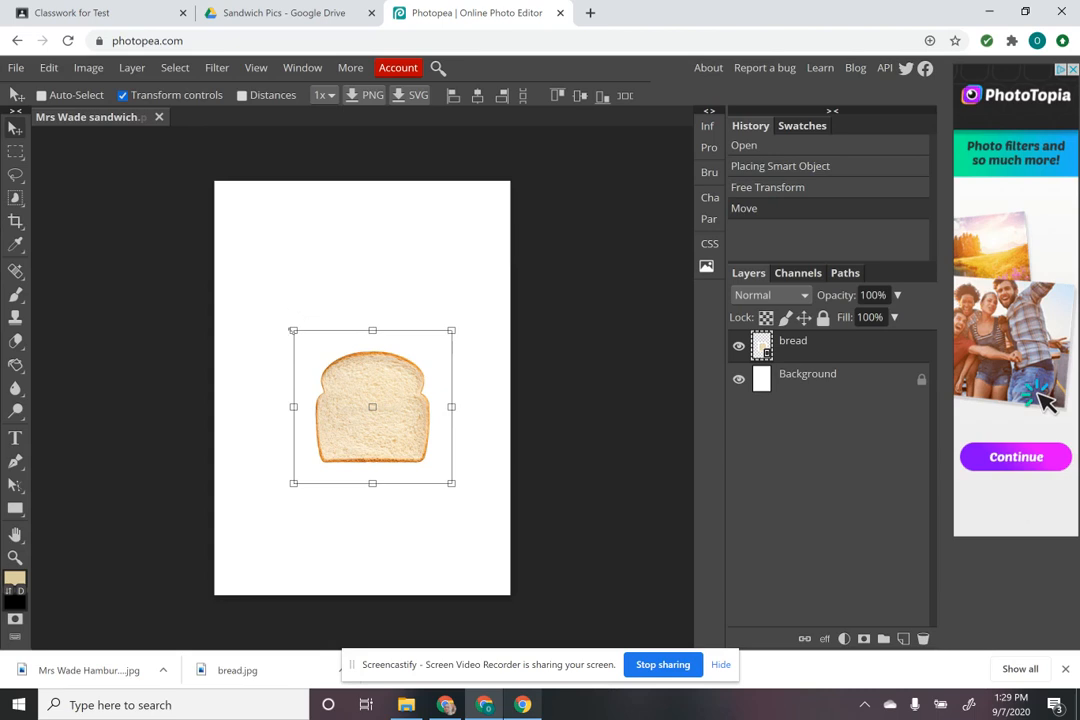
left_click(293, 330)
left_click_drag(293, 330, 219, 244)
left_click_drag(337, 366, 371, 383)
key("Return")
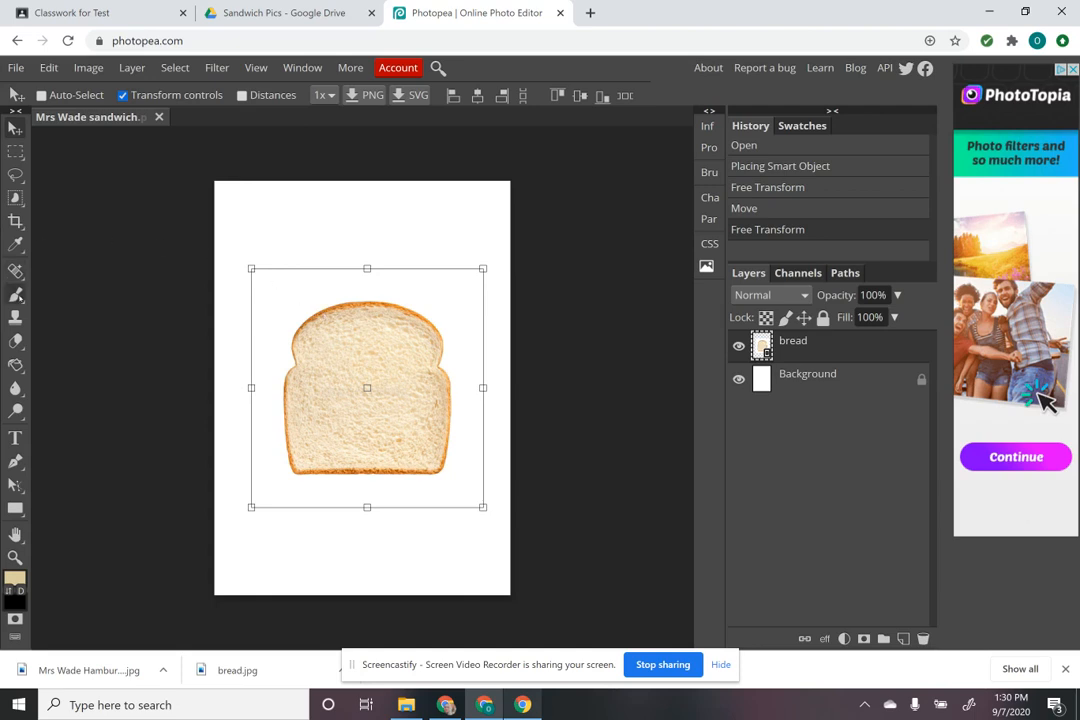
Use the Brush tool on the bread smart object and accept rasterizing the layer
left_click(15, 294)
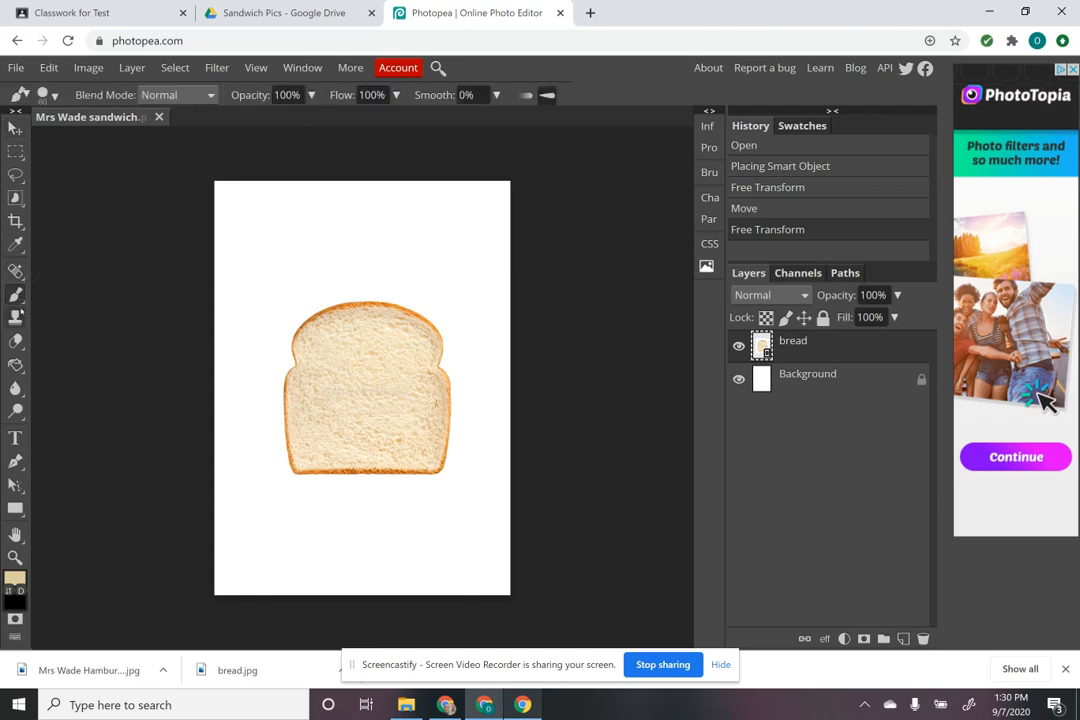
left_click(405, 337)
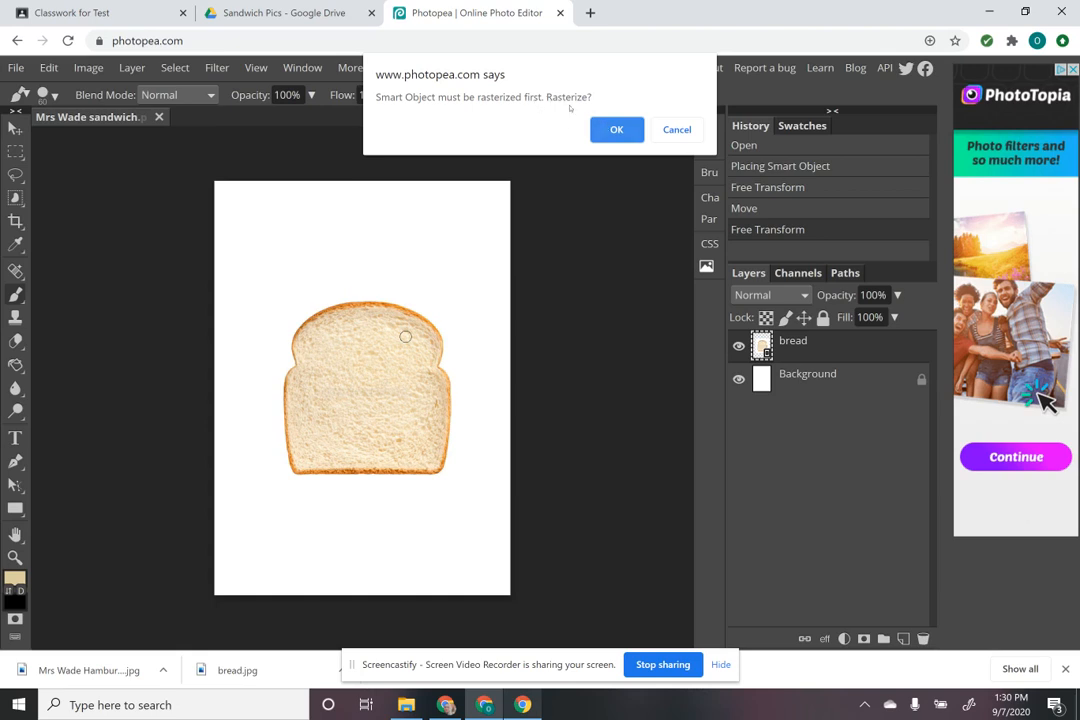
left_click(615, 129)
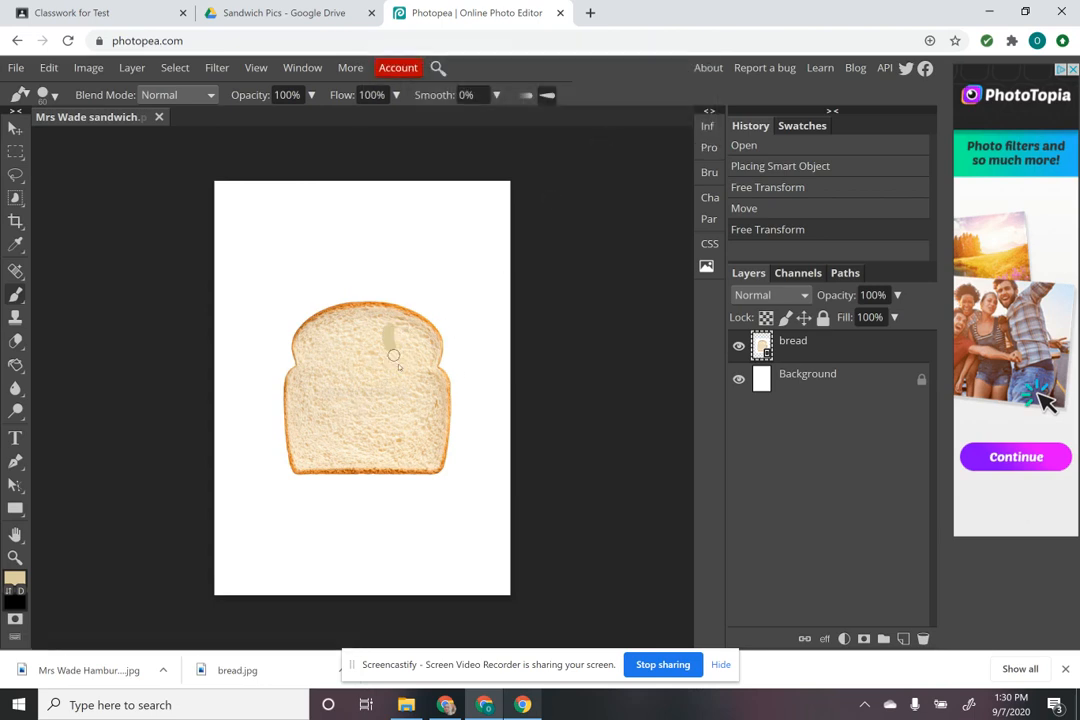
Paint two test brush strokes on the upper part of the bread and undo both
left_click_drag(387, 330, 400, 370)
mouse_move(392, 325)
left_mouse_down()
mouse_move(403, 357)
mouse_move(387, 351)
mouse_move(343, 373)
mouse_move(395, 375)
mouse_move(397, 387)
mouse_move(362, 345)
mouse_move(400, 346)
left_mouse_up()
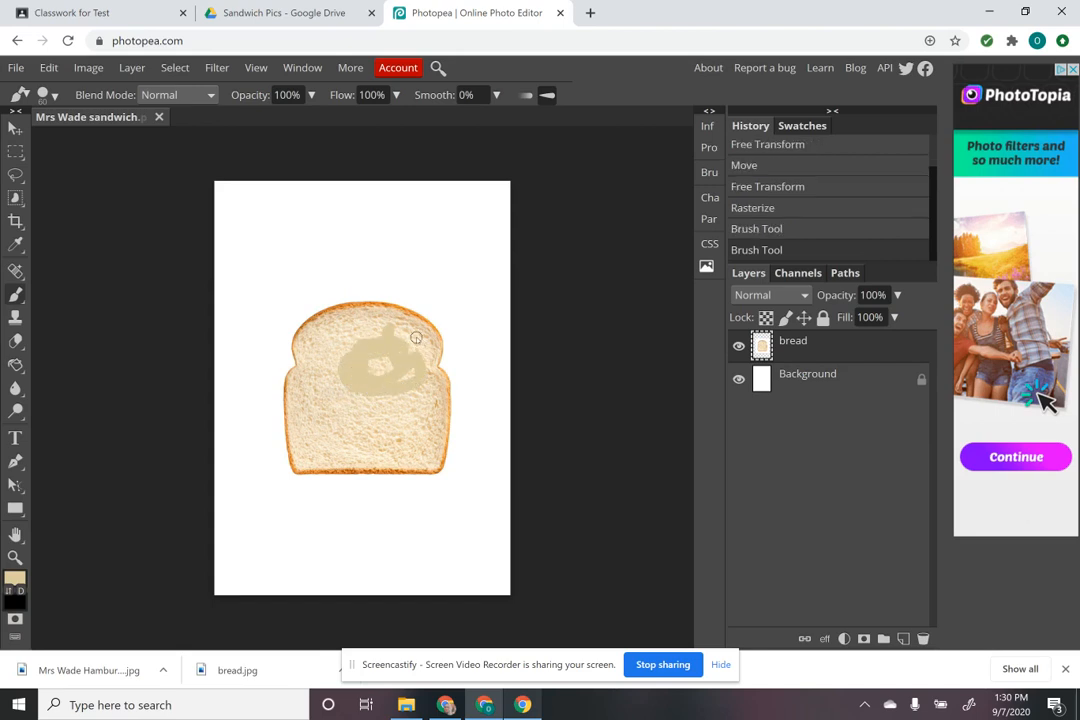
key("ctrl+z")
key("ctrl+z")
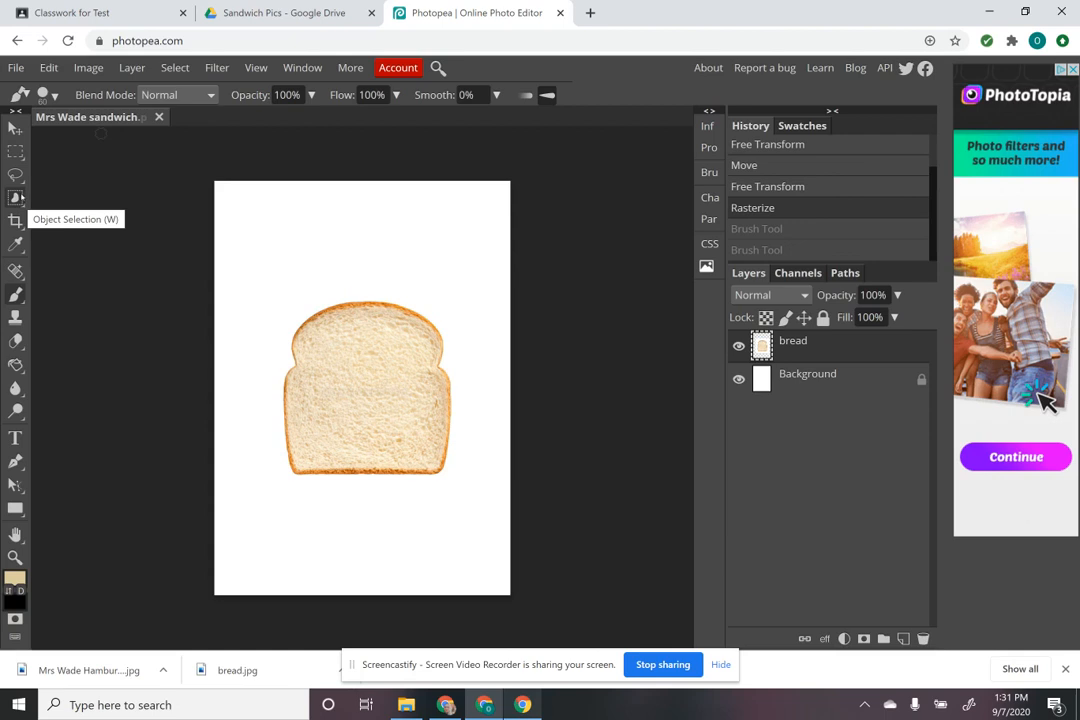
Select the white area around the bread with the Magic Wand, clear it, and deselect
left_click(16, 197)
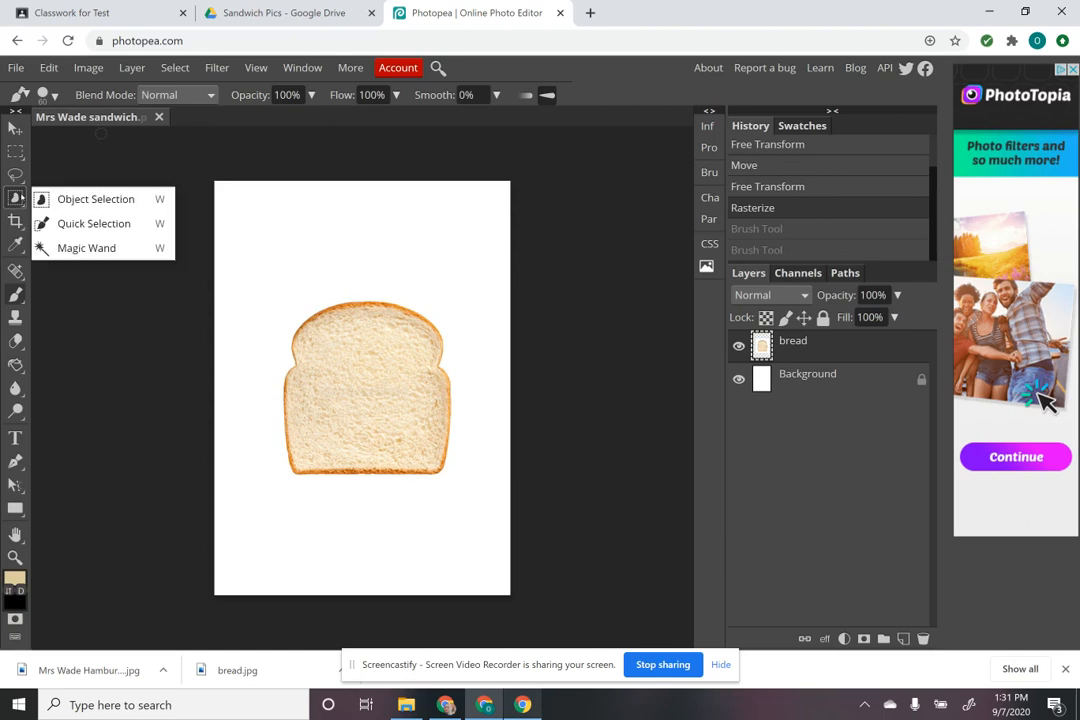
left_click(86, 248)
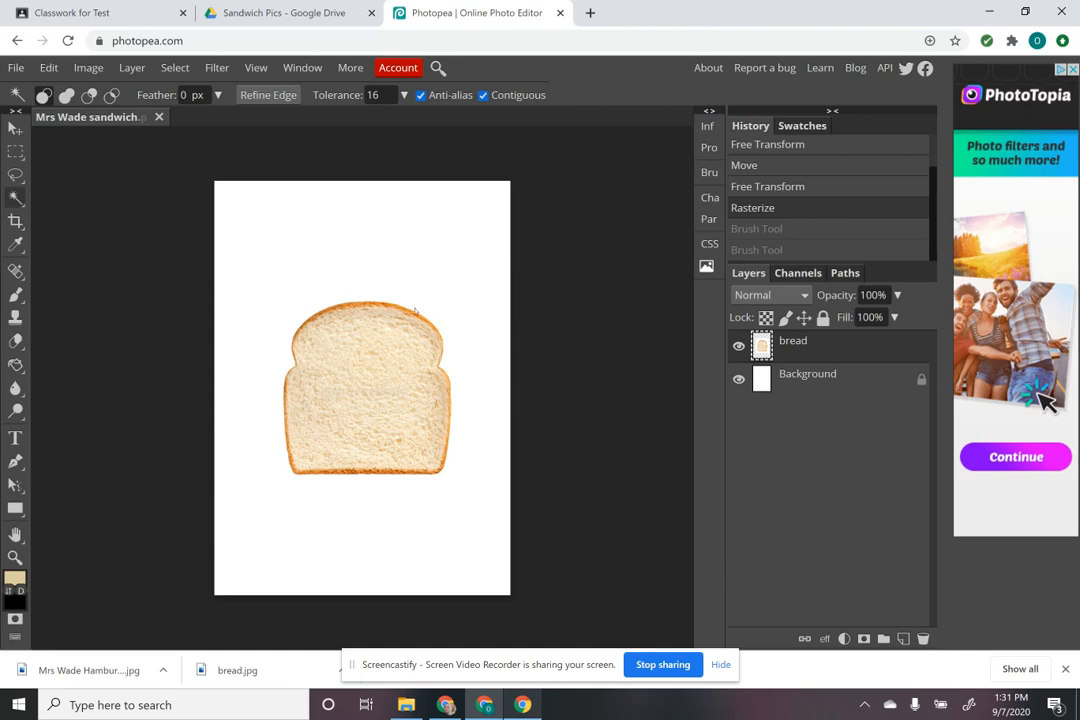
left_click(415, 311)
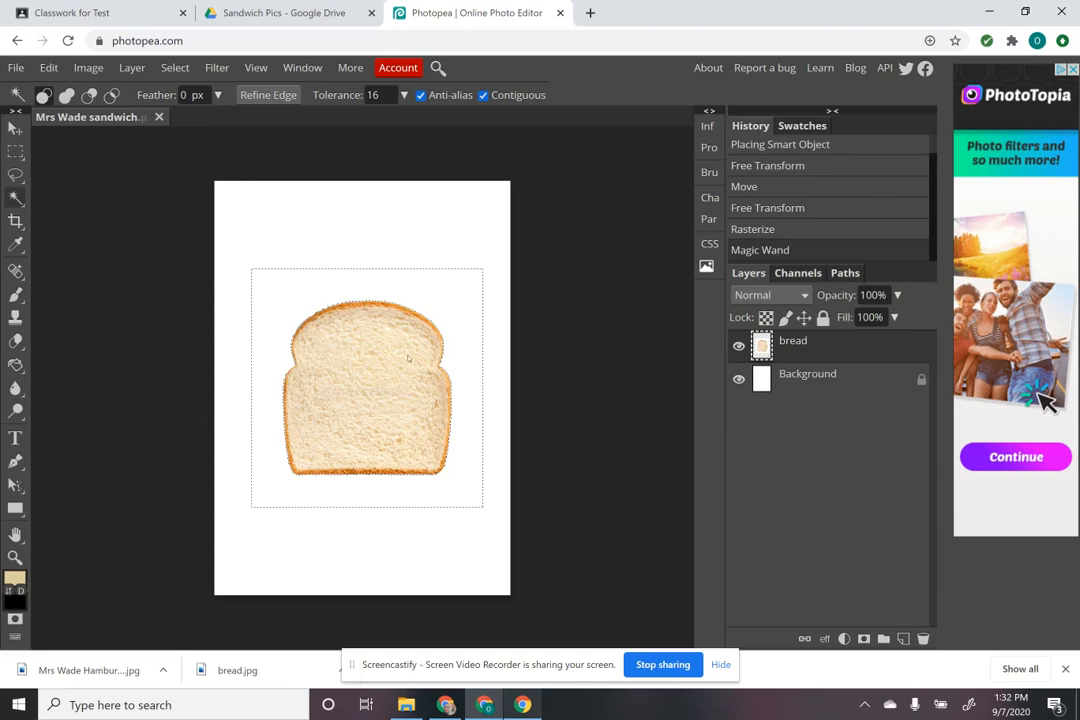
key("Delete")
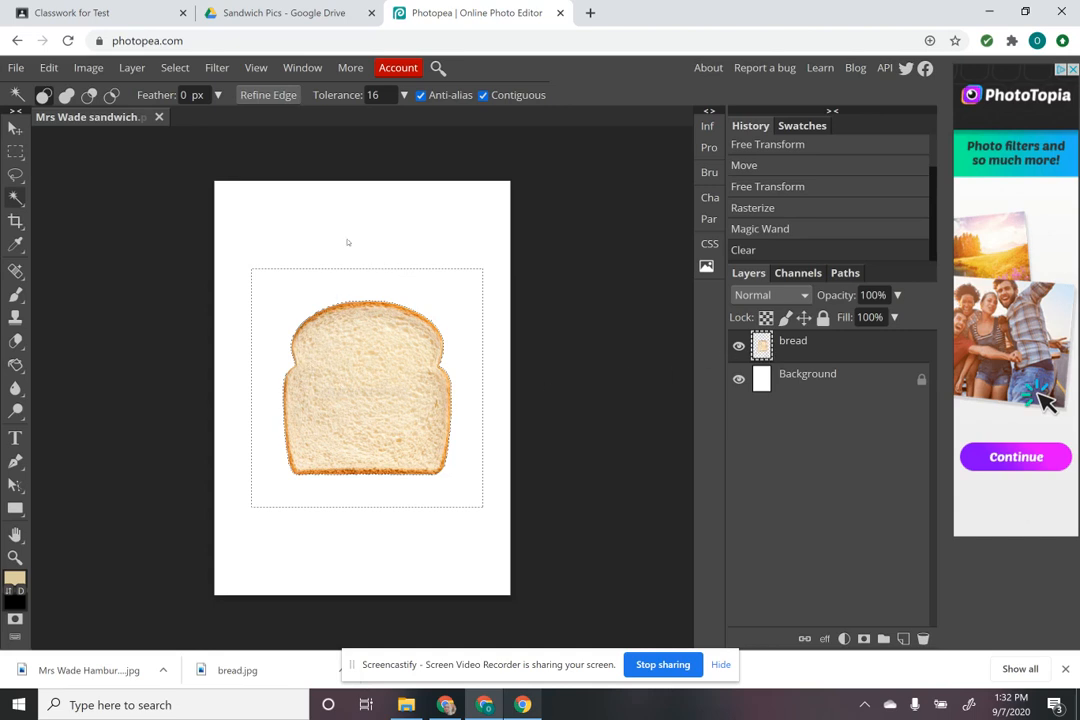
left_click(176, 69)
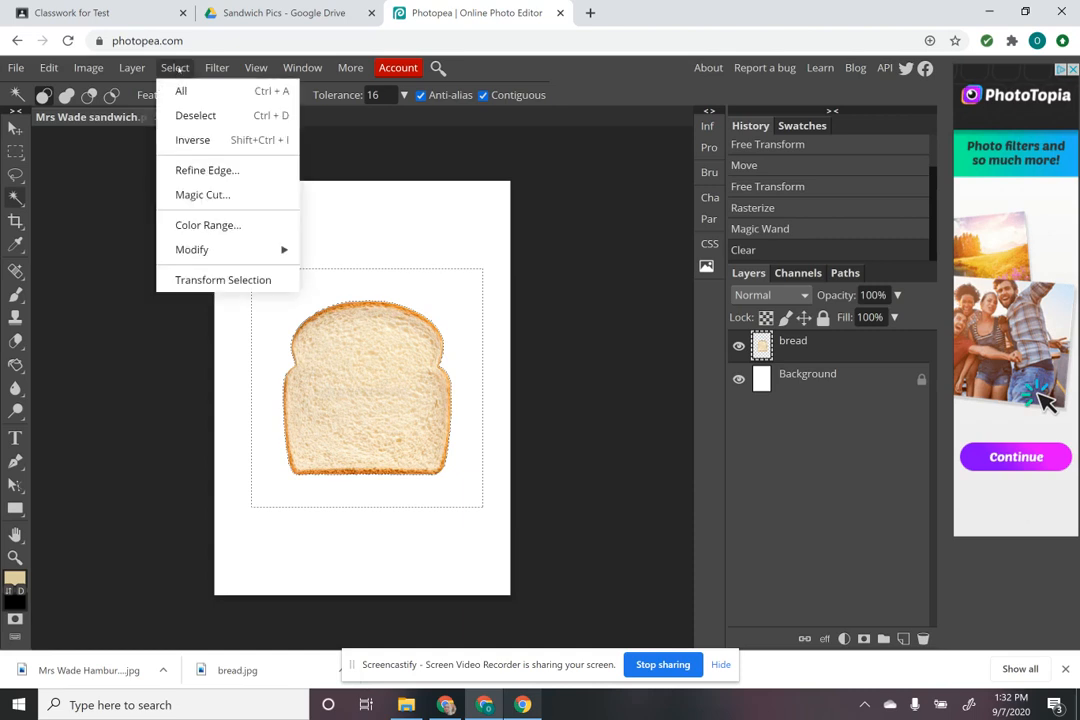
left_click(210, 118)
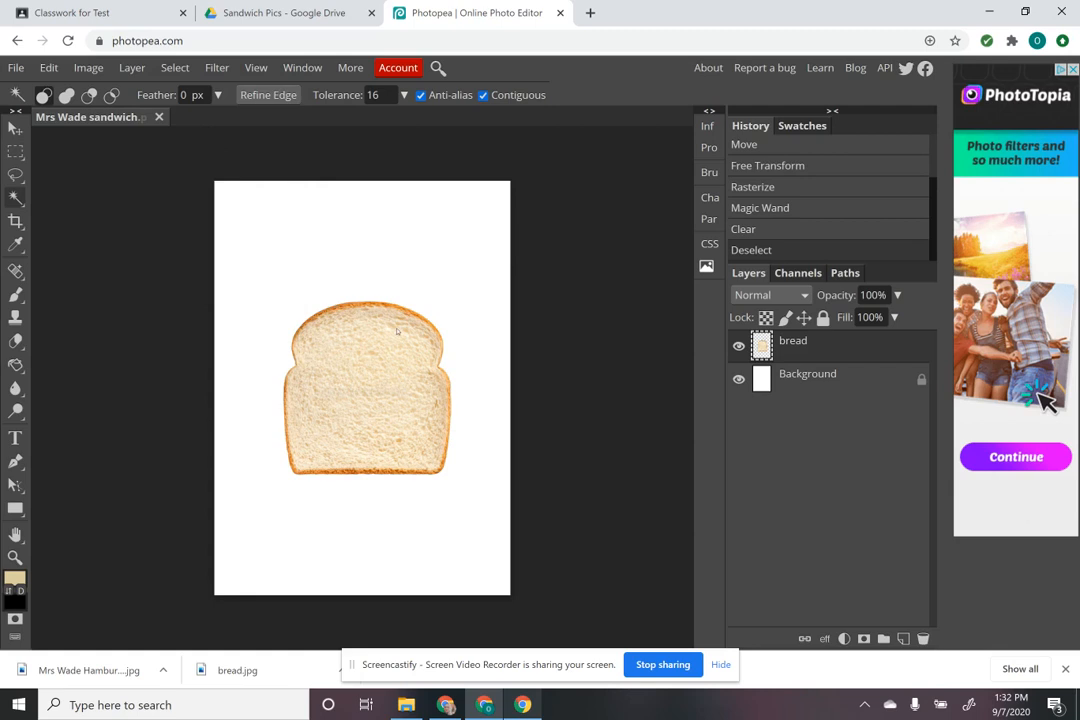
Rename the bread layer to "bottom bread"
double_click(795, 341)
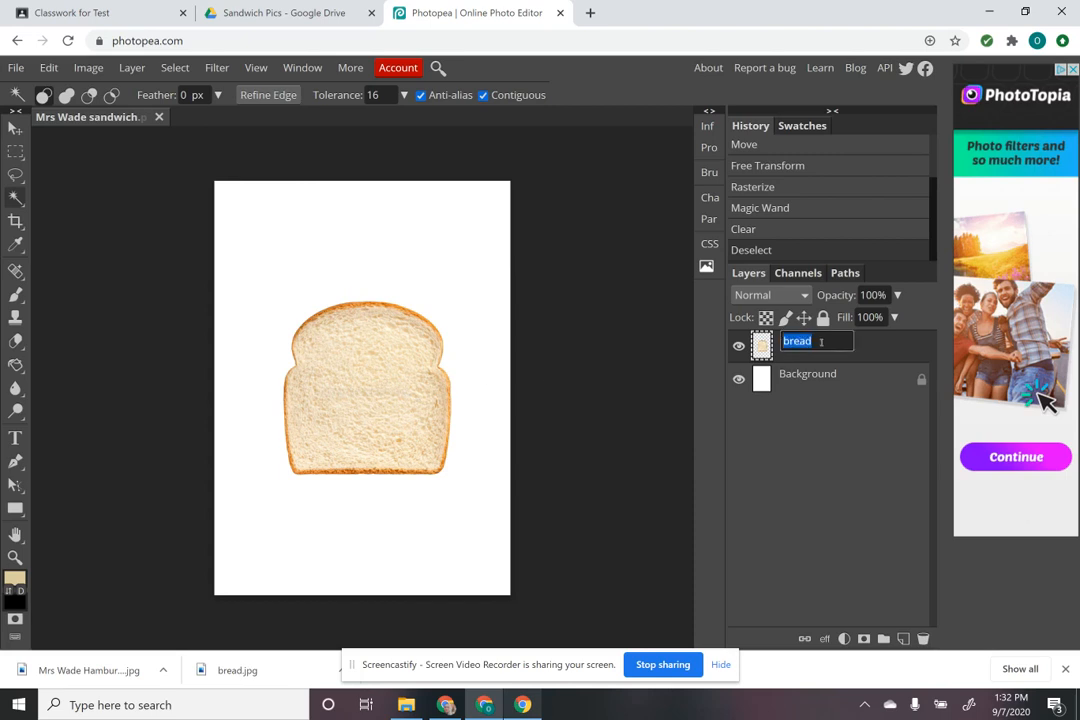
left_click(821, 342)
left_click(784, 341)
type("bottom")
key("Return")
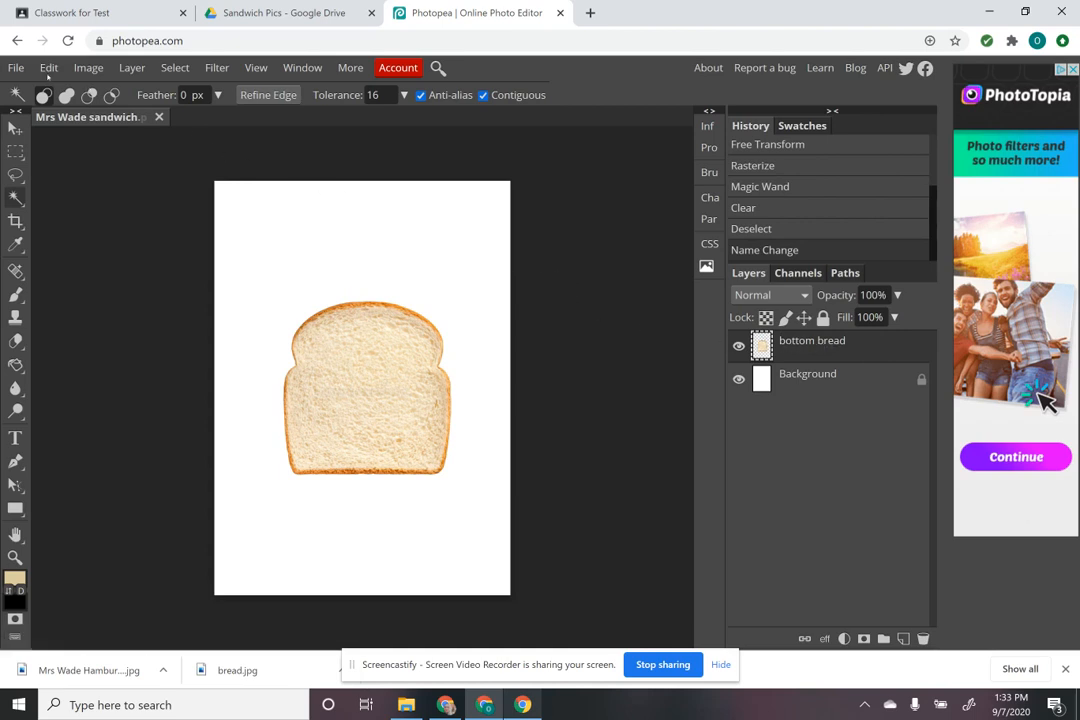
Place the turkey image from the sandwhich folder into the project and move it over the center of the bread
left_click(16, 68)
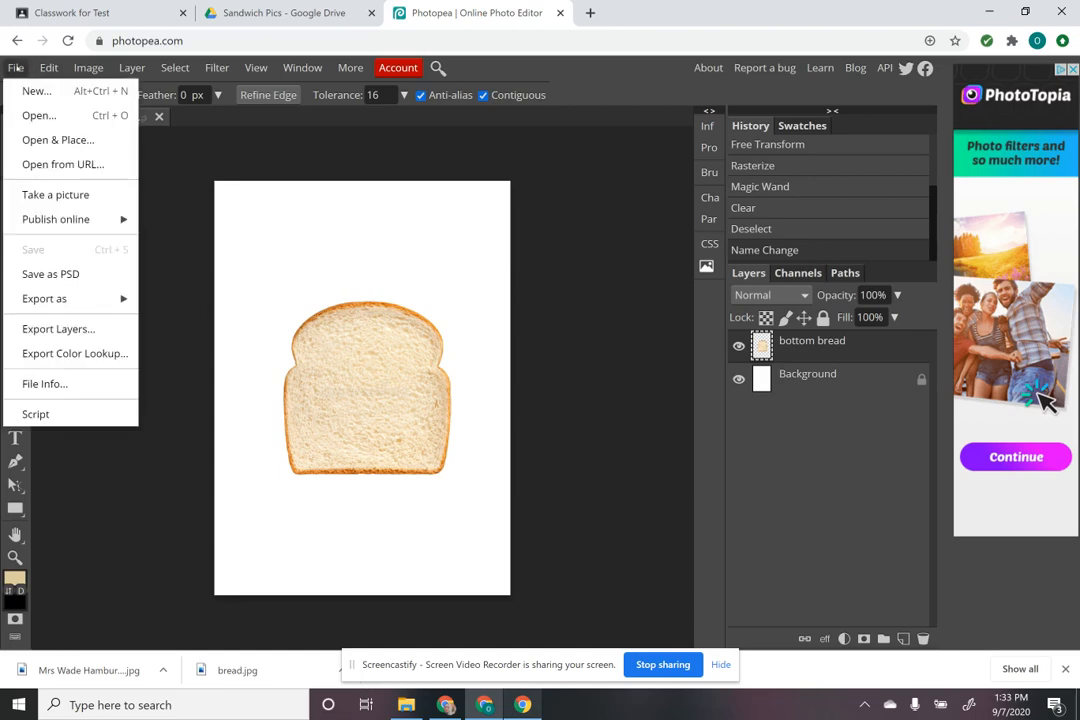
left_click(52, 140)
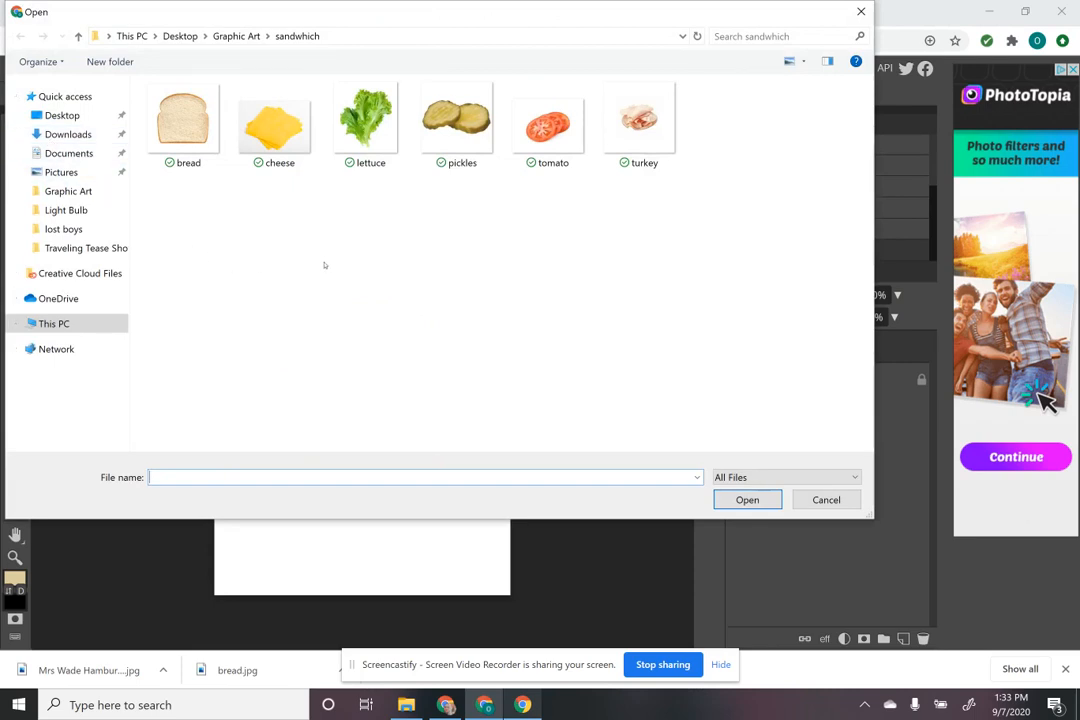
left_click(645, 127)
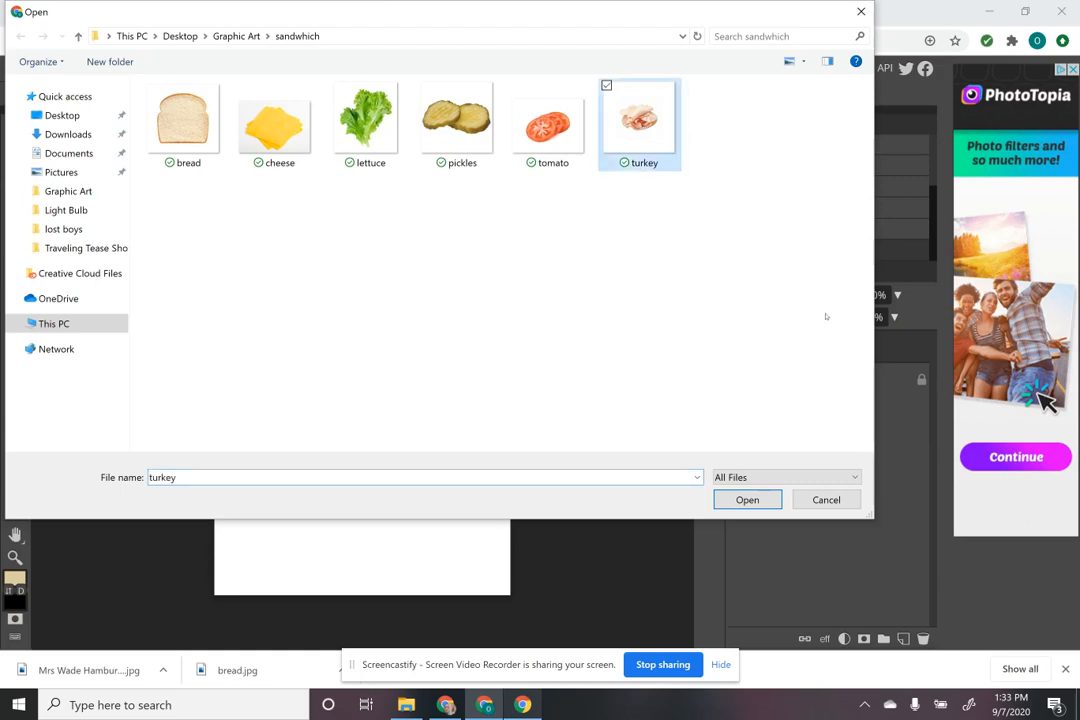
left_click(748, 500)
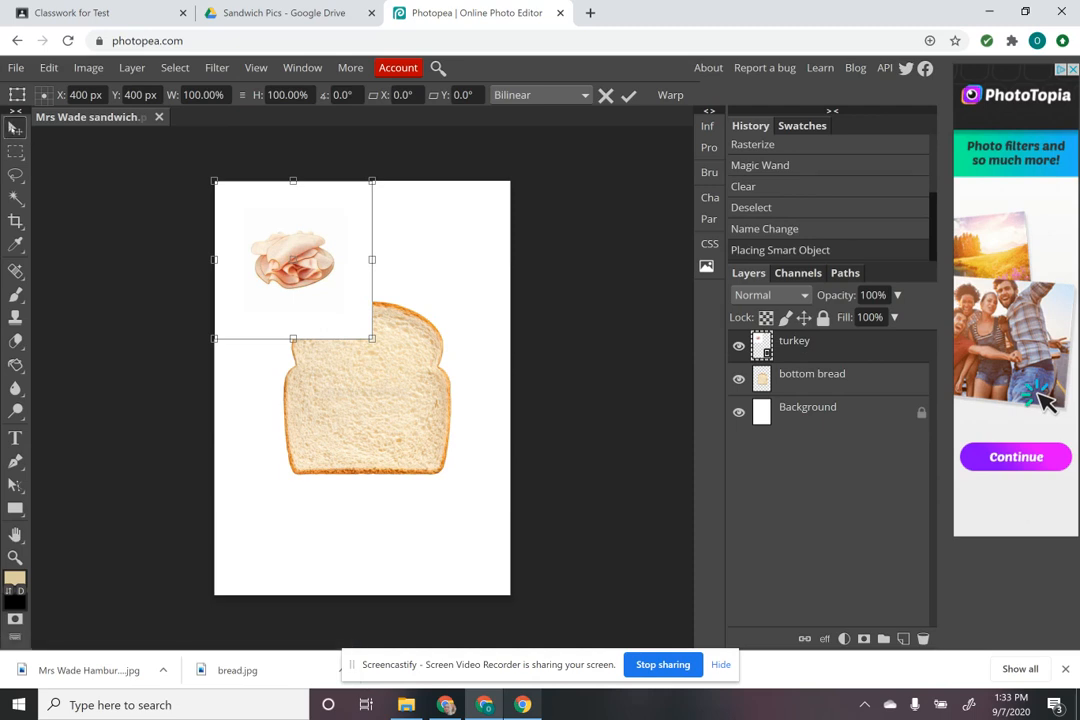
left_click(15, 128)
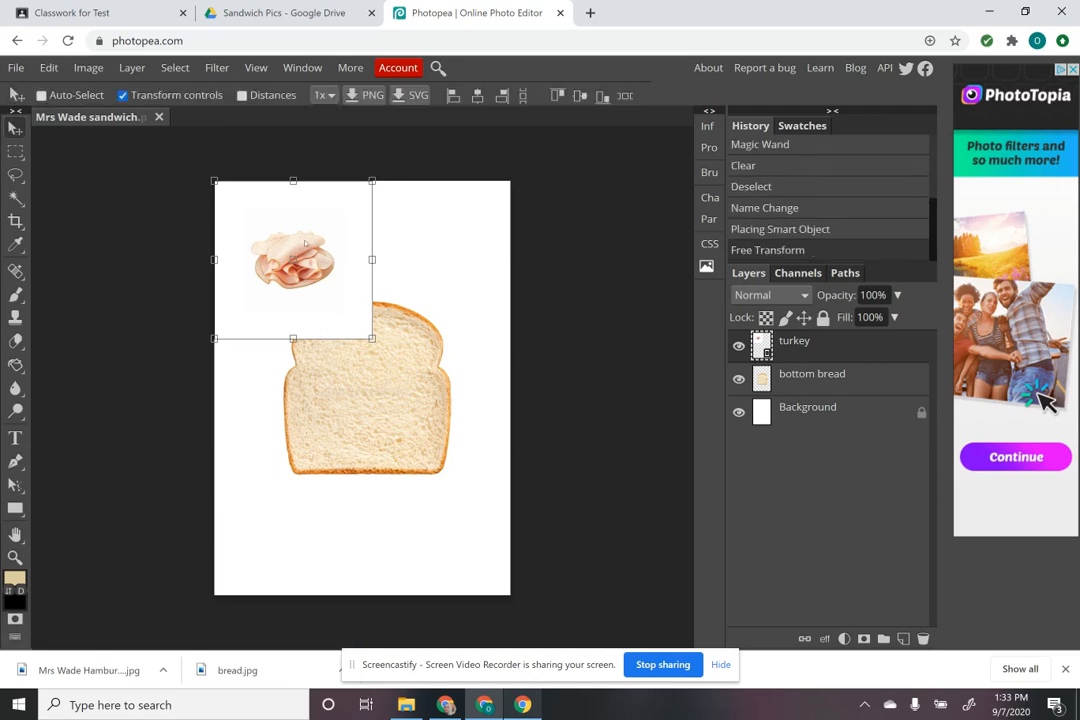
left_click_drag(302, 259, 379, 371)
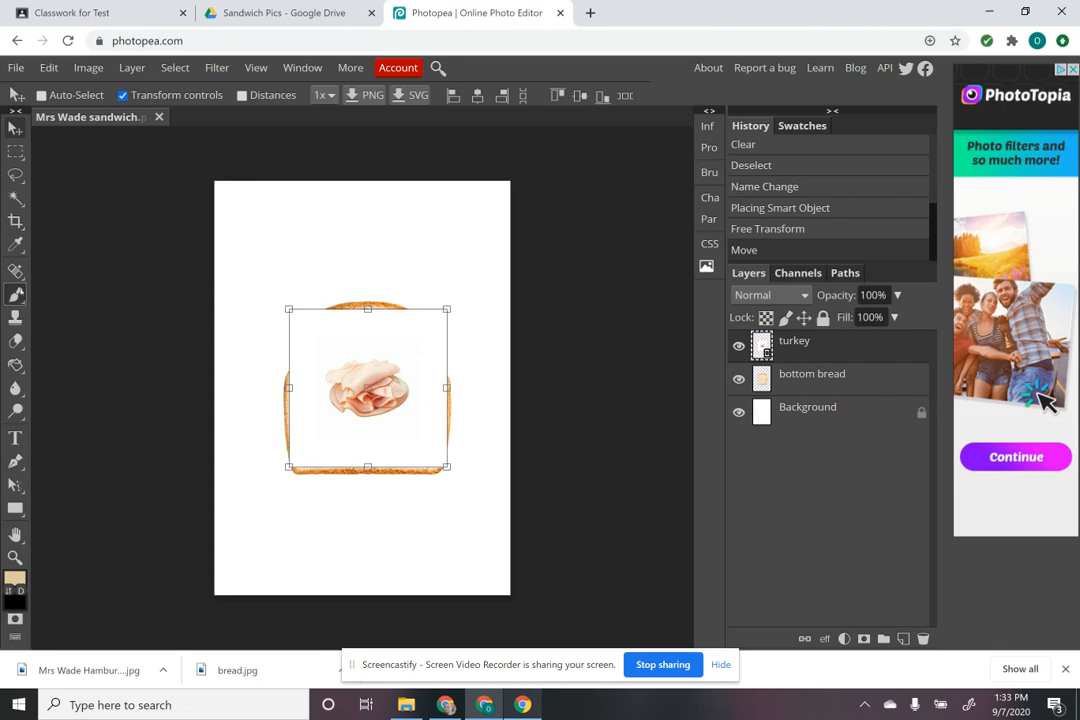
left_click(15, 294)
left_click(390, 333)
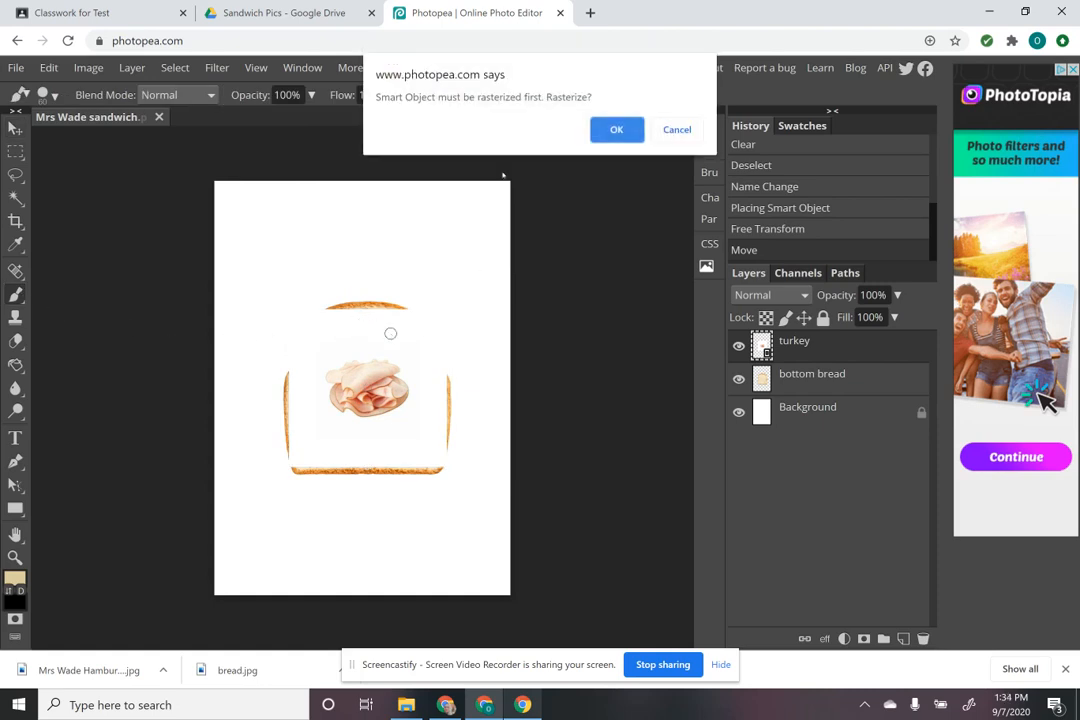
left_click(678, 130)
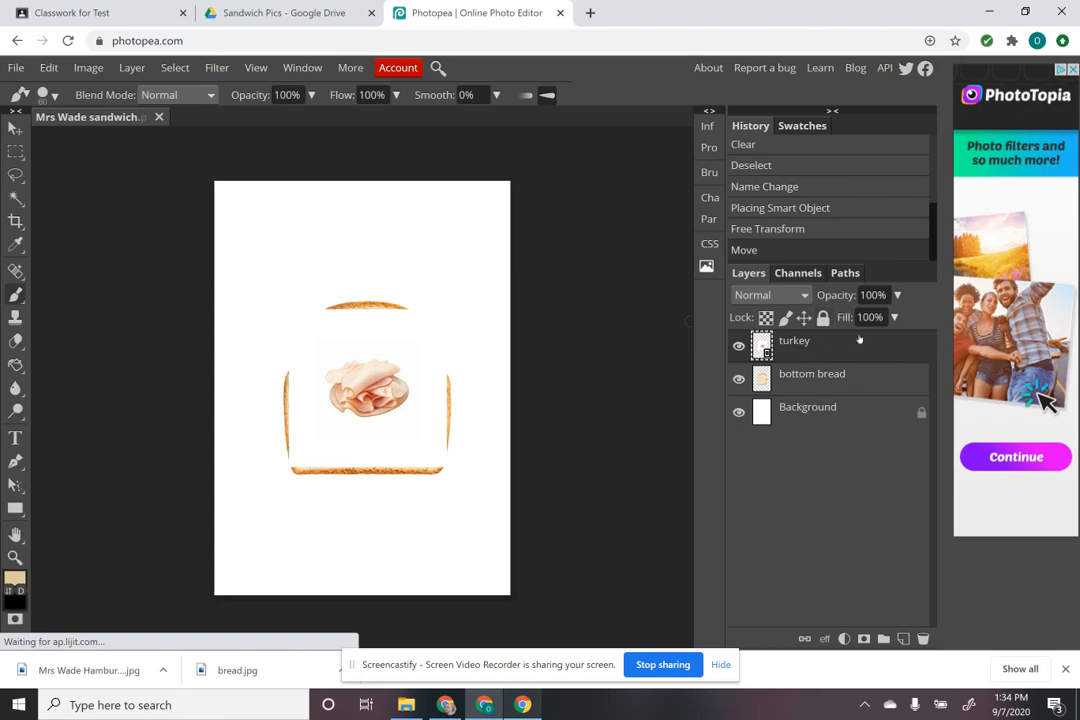
Rasterize the turkey layer
right_click(823, 348)
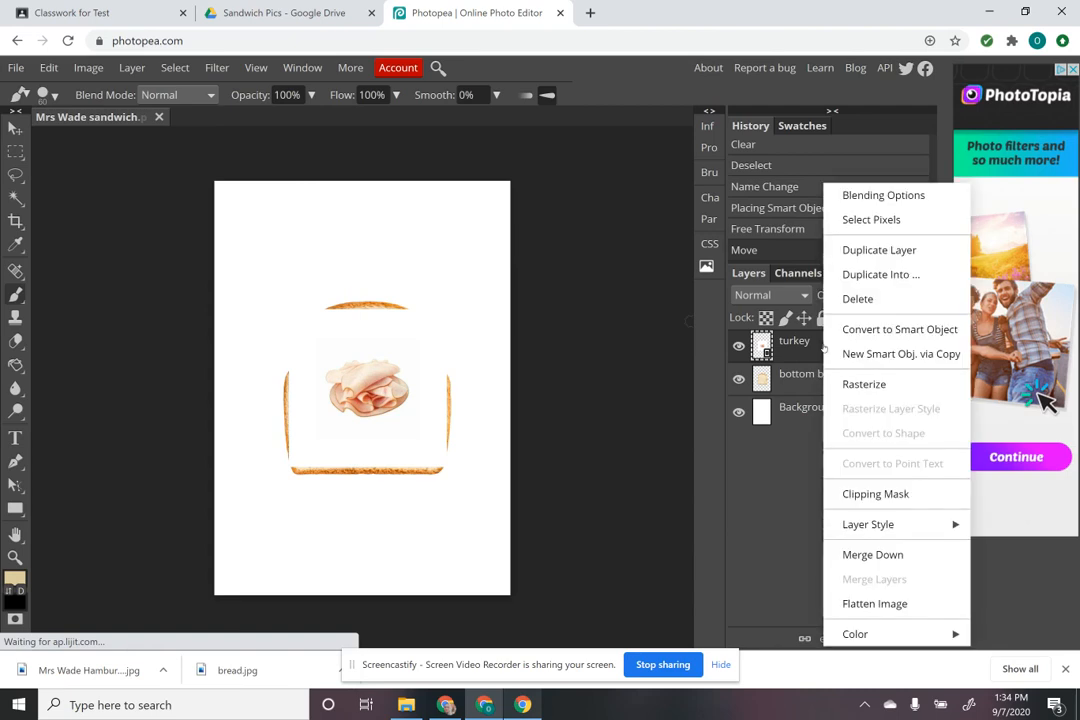
left_click(863, 384)
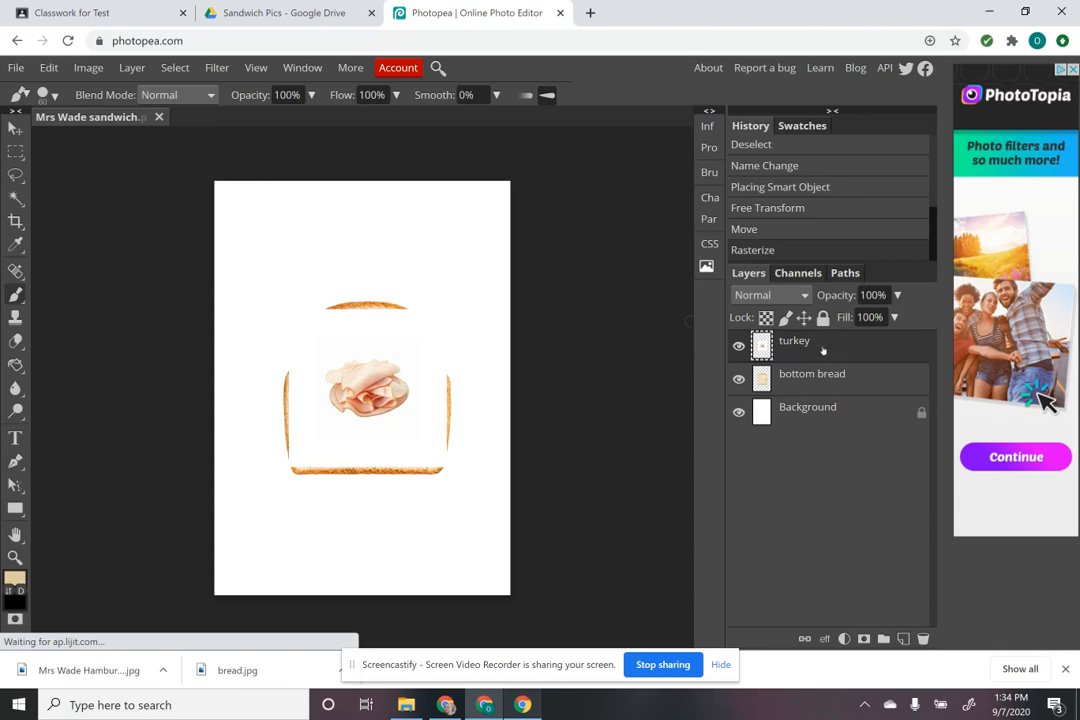
left_click(132, 68)
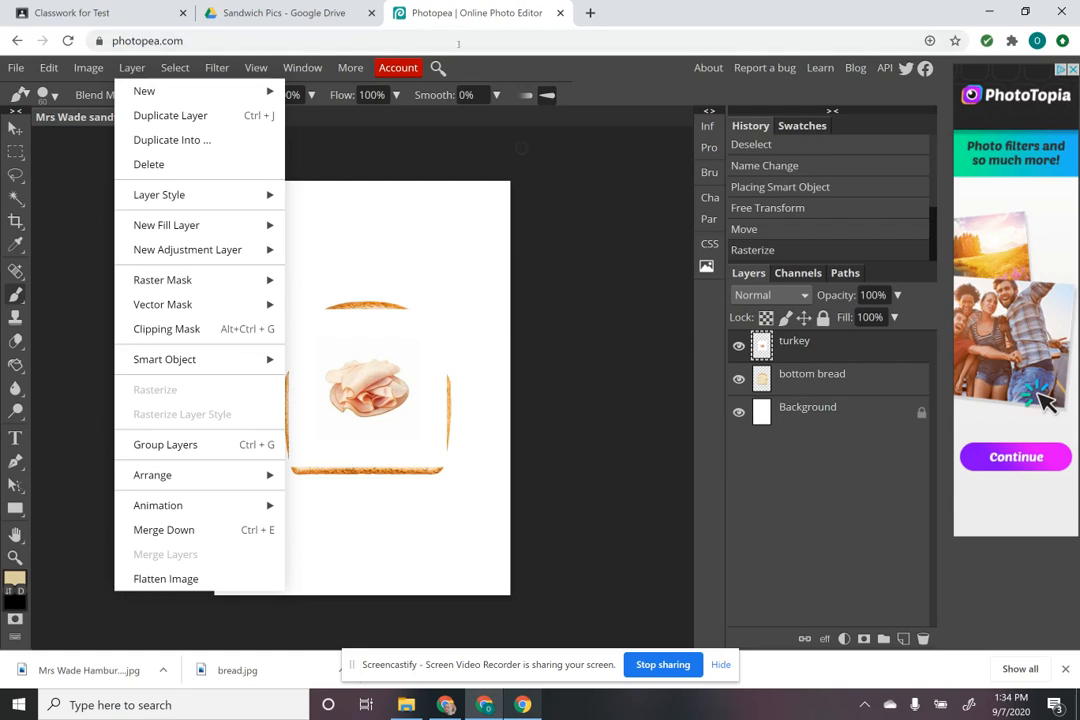
left_click(624, 292)
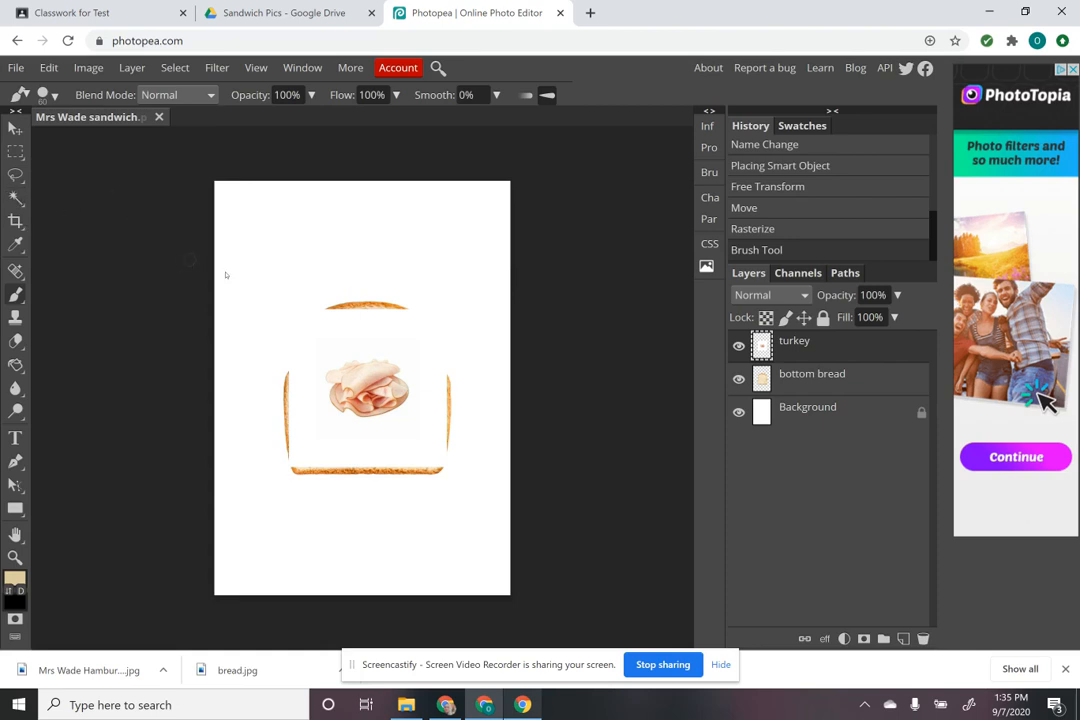
Remove the white background around the turkey with the Magic Wand and deselect
key("w")
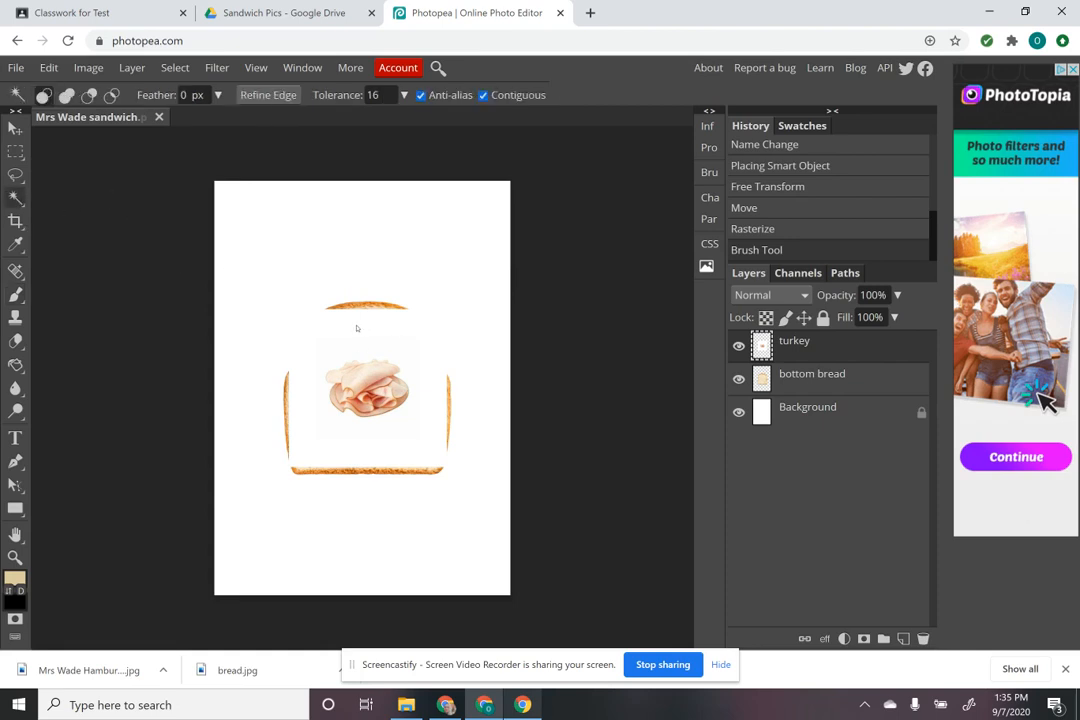
left_click(406, 436)
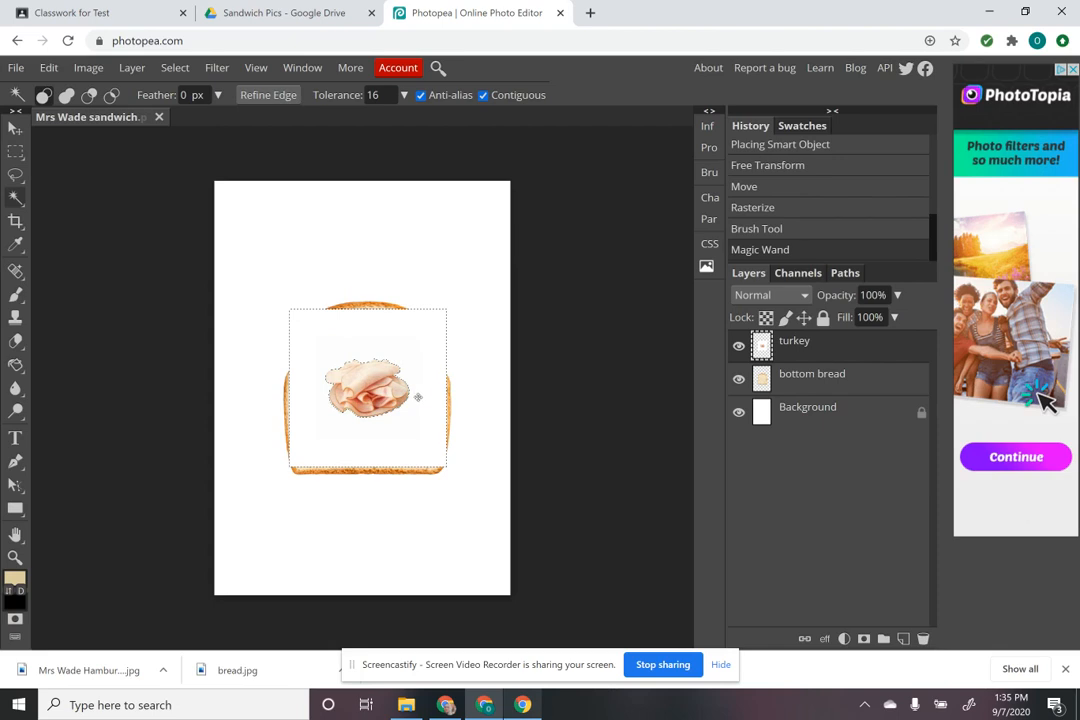
key("Delete")
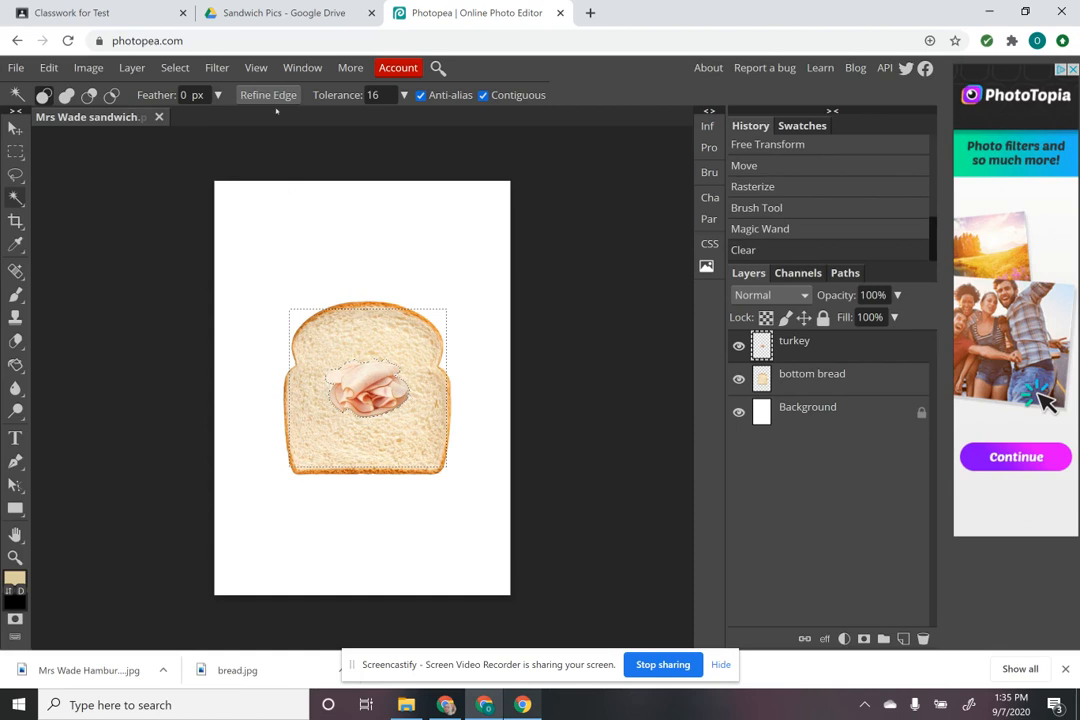
left_click(175, 67)
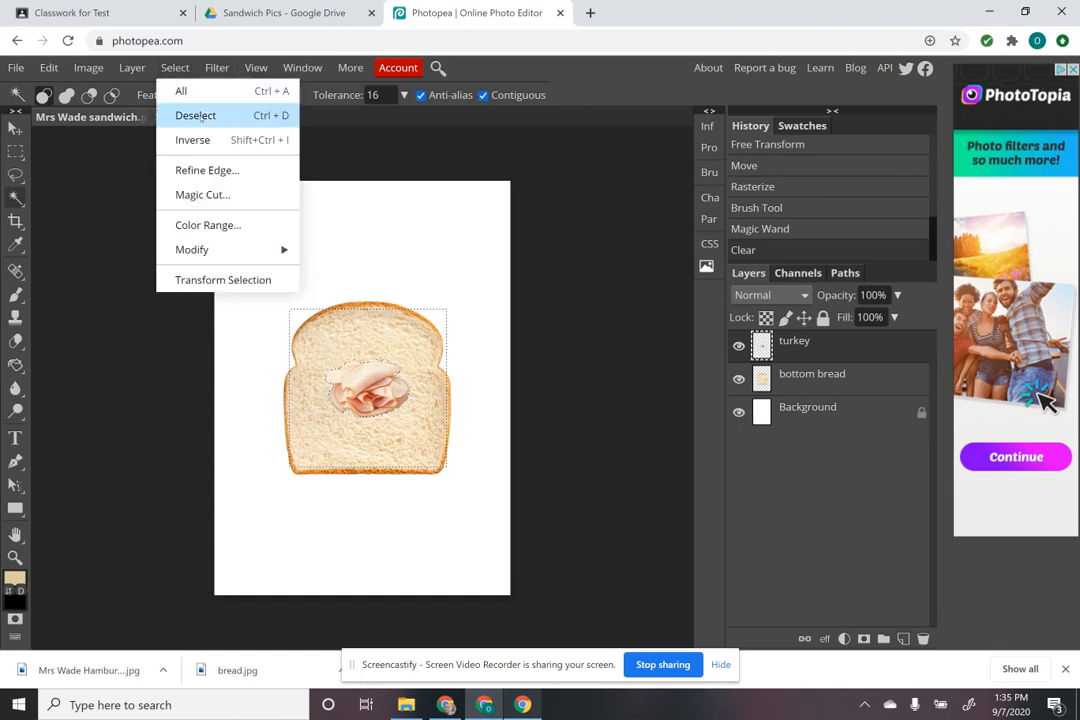
left_click(195, 113)
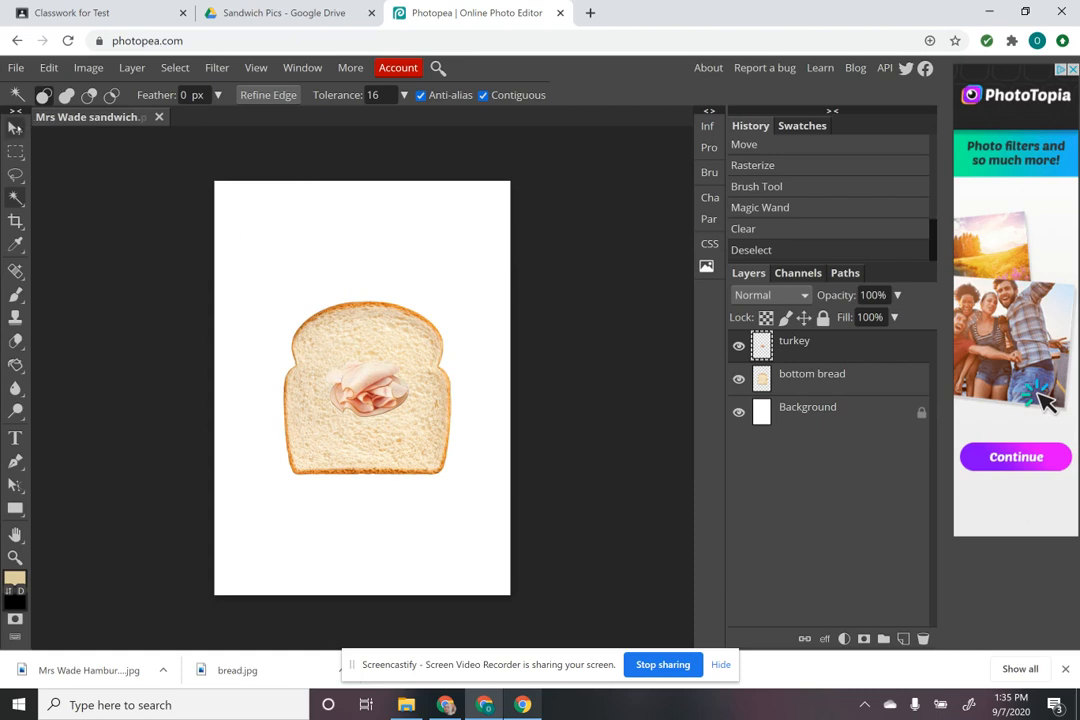
Enlarge the turkey to about 202% width and 266% height so it covers most of the bread, and center it on the slice
left_click(15, 128)
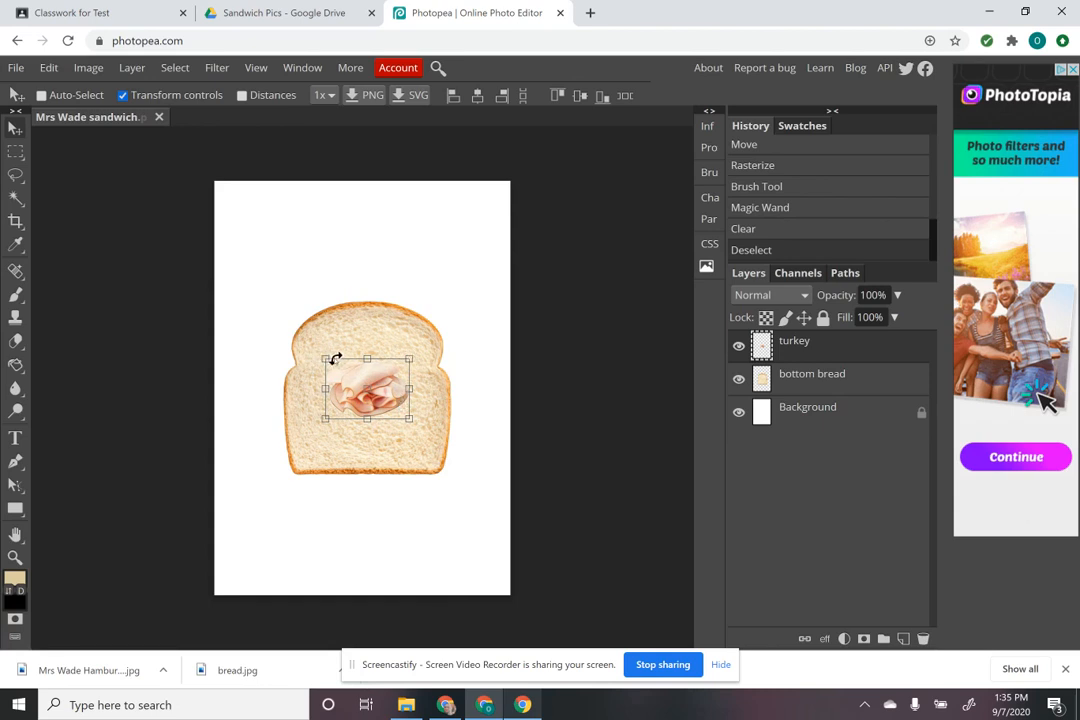
left_click_drag(326, 357, 275, 305)
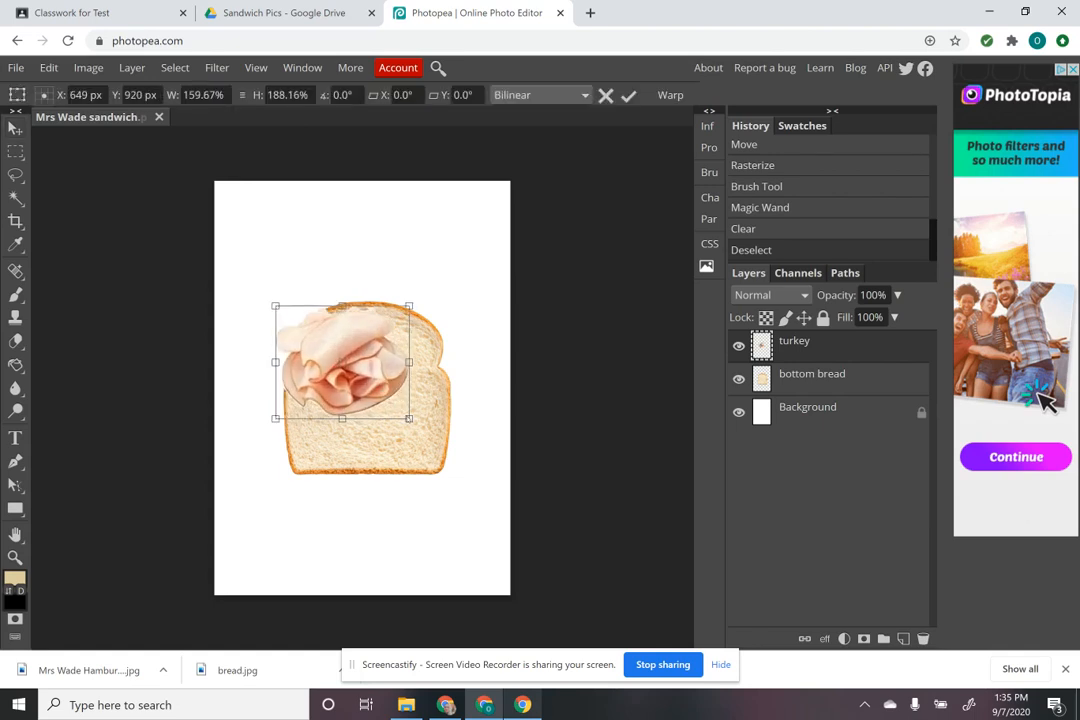
left_click_drag(409, 418, 445, 465)
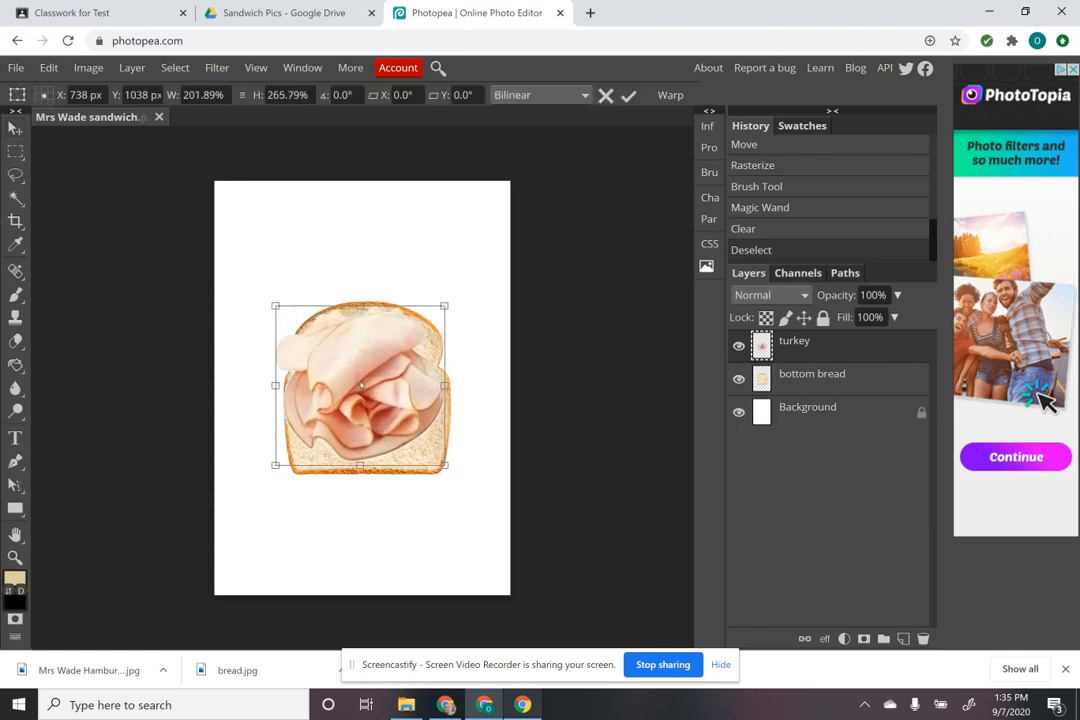
left_click_drag(360, 379, 362, 386)
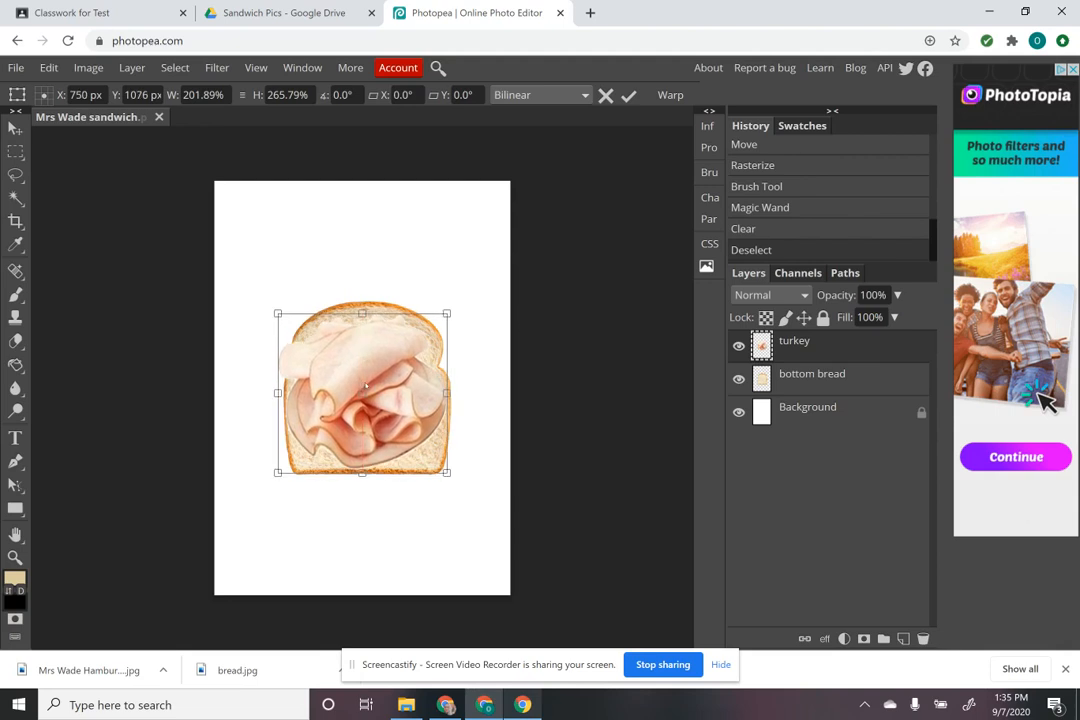
key("Return")
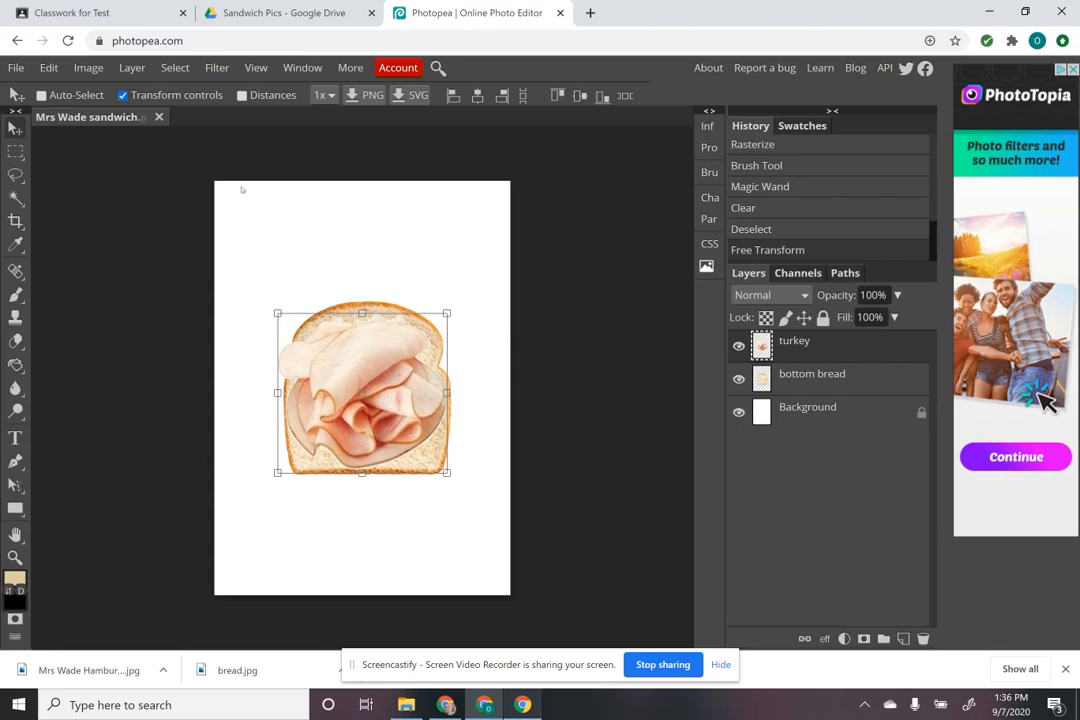
Place the cheese image from the sandwhich folder into the project and move it over the turkey
left_click(20, 67)
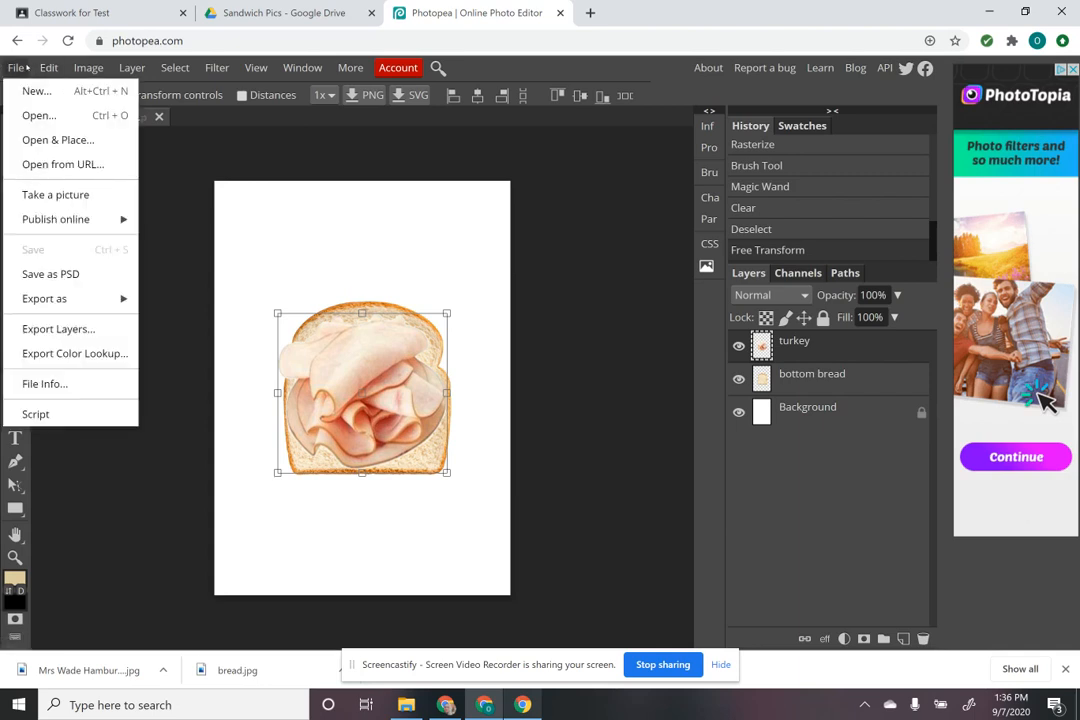
left_click(27, 141)
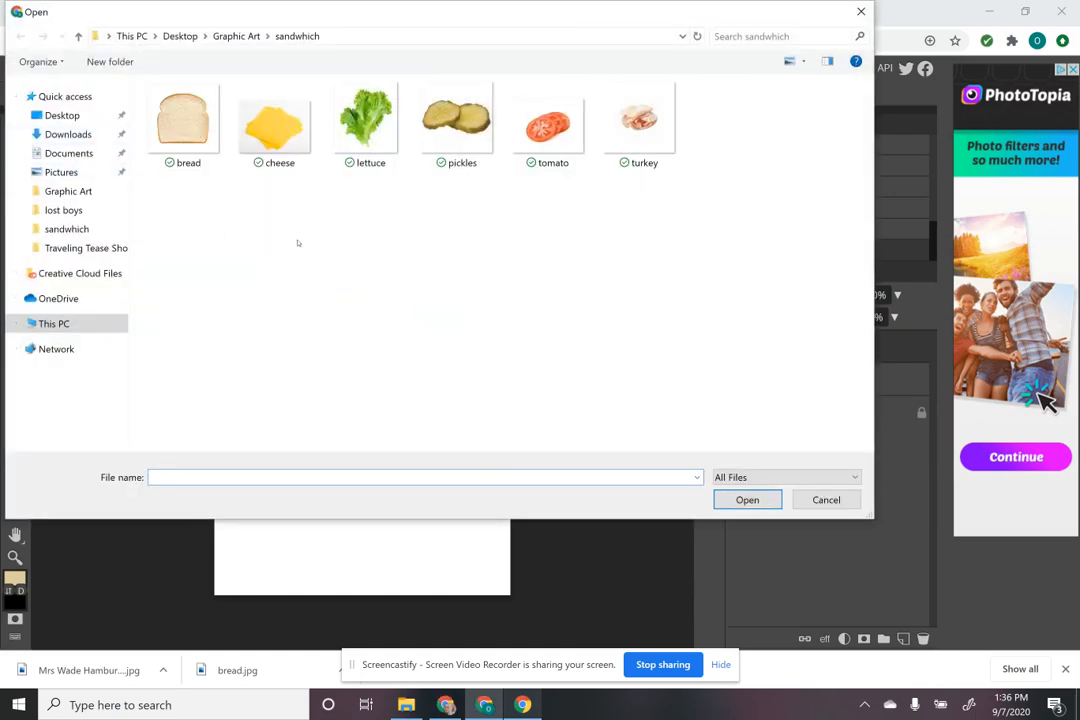
left_click(277, 138)
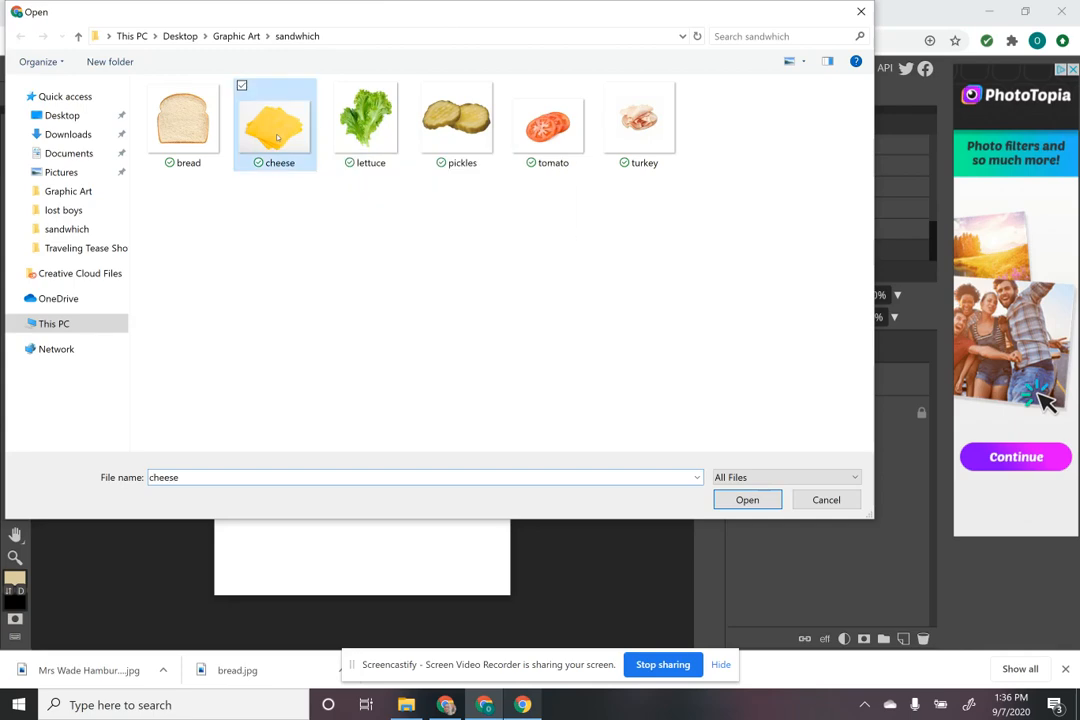
left_click(746, 499)
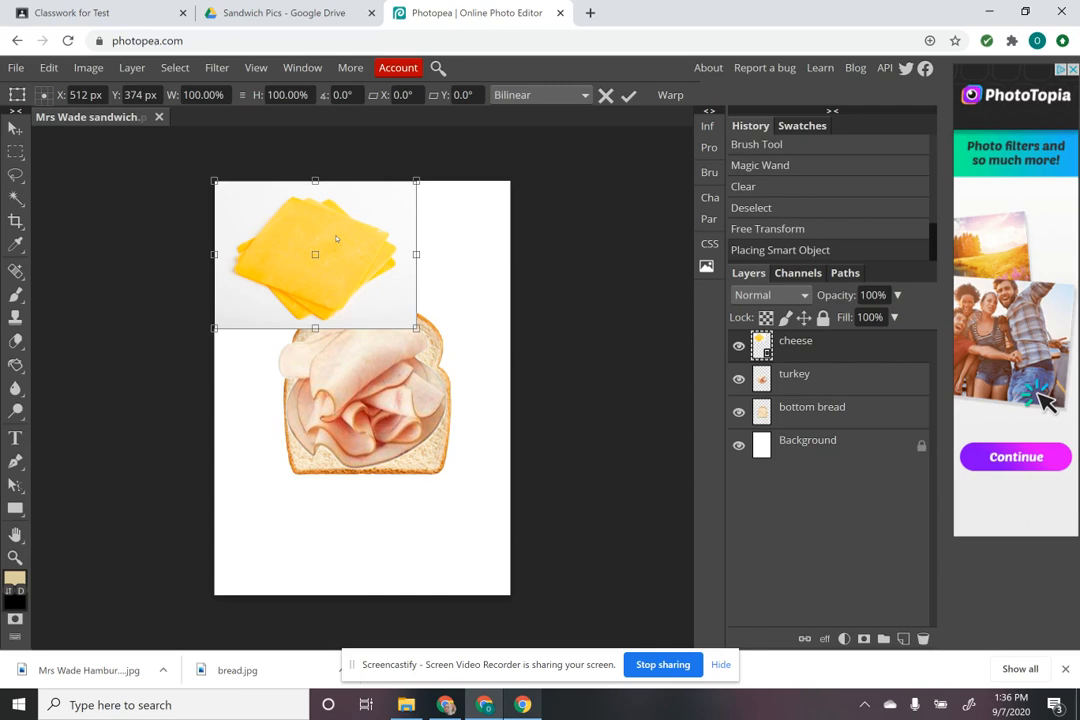
left_click_drag(336, 239, 381, 370)
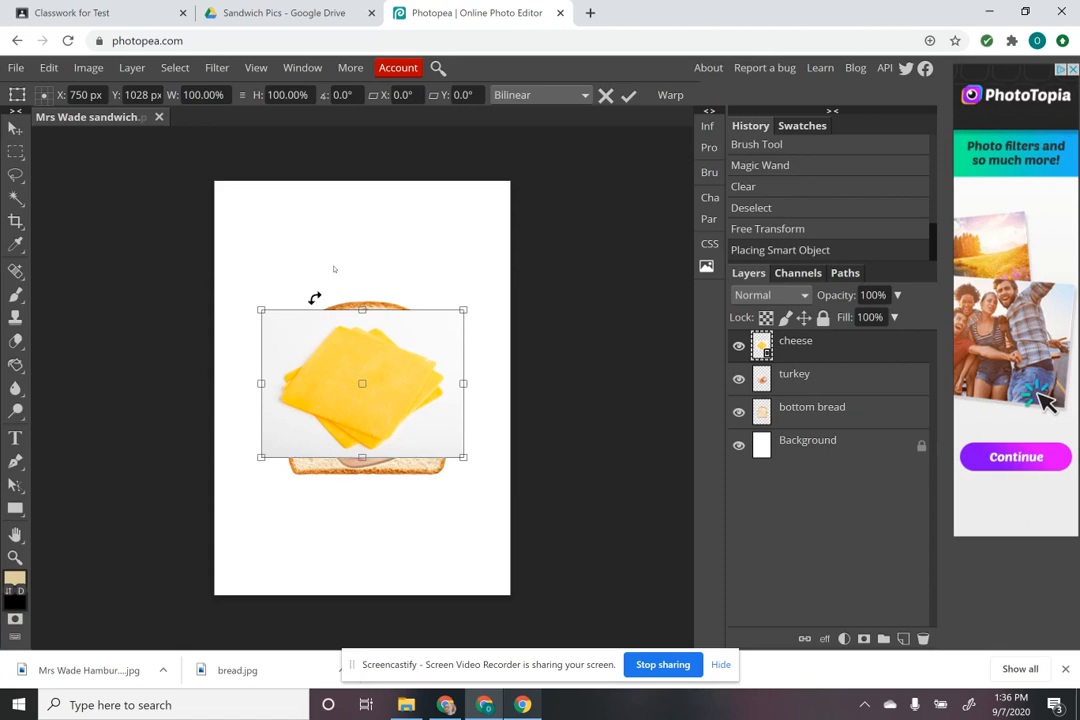
Confirm the cheese image's placement and rasterize the cheese layer
key("Return")
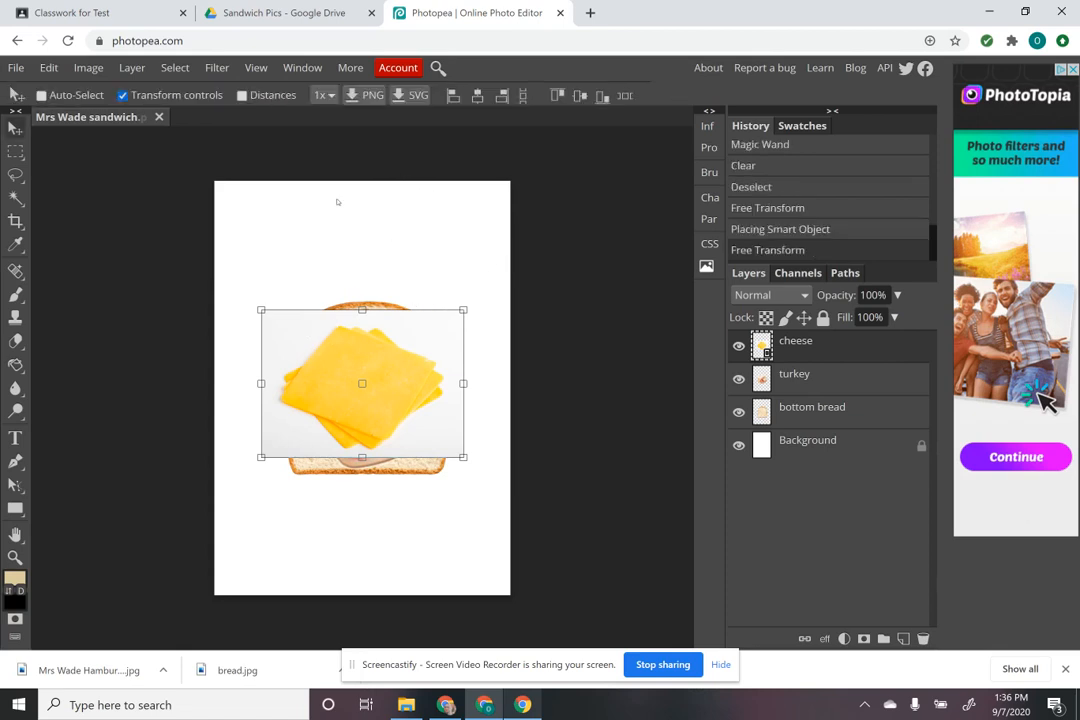
left_click(99, 69)
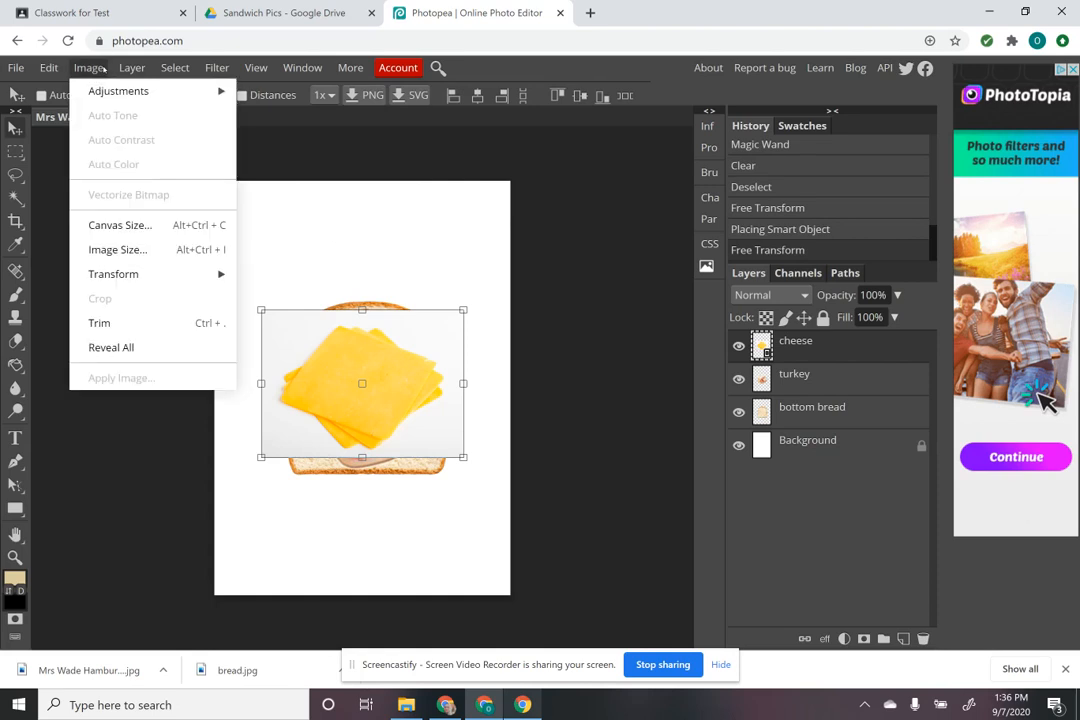
left_click(142, 64)
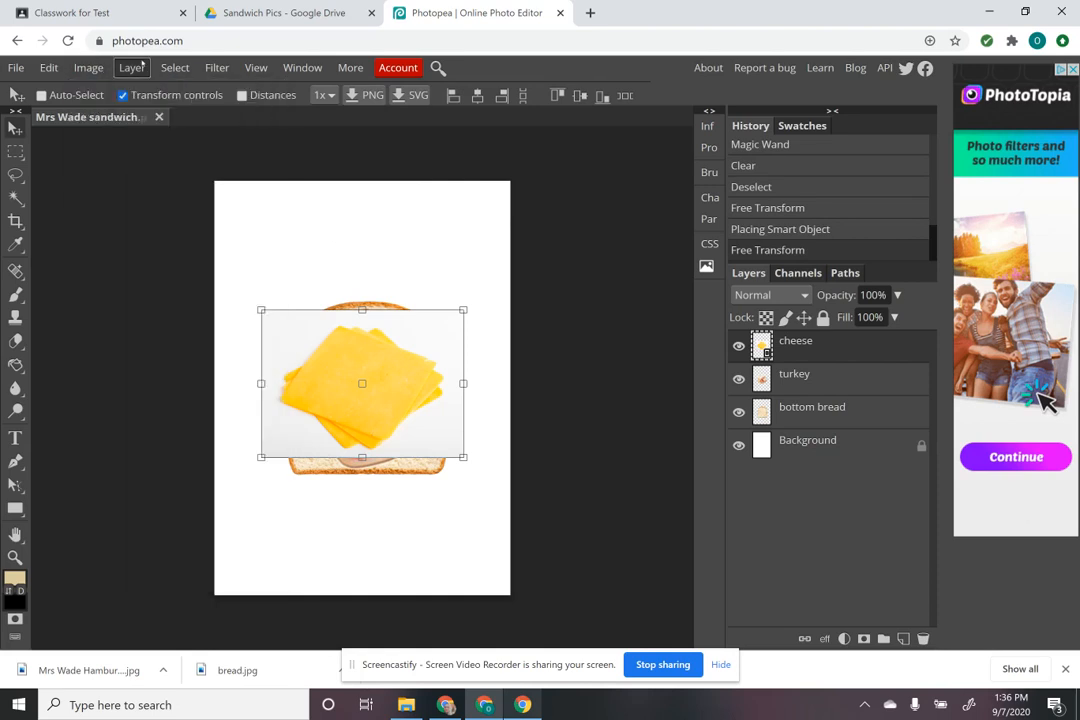
left_click(142, 66)
left_click(168, 390)
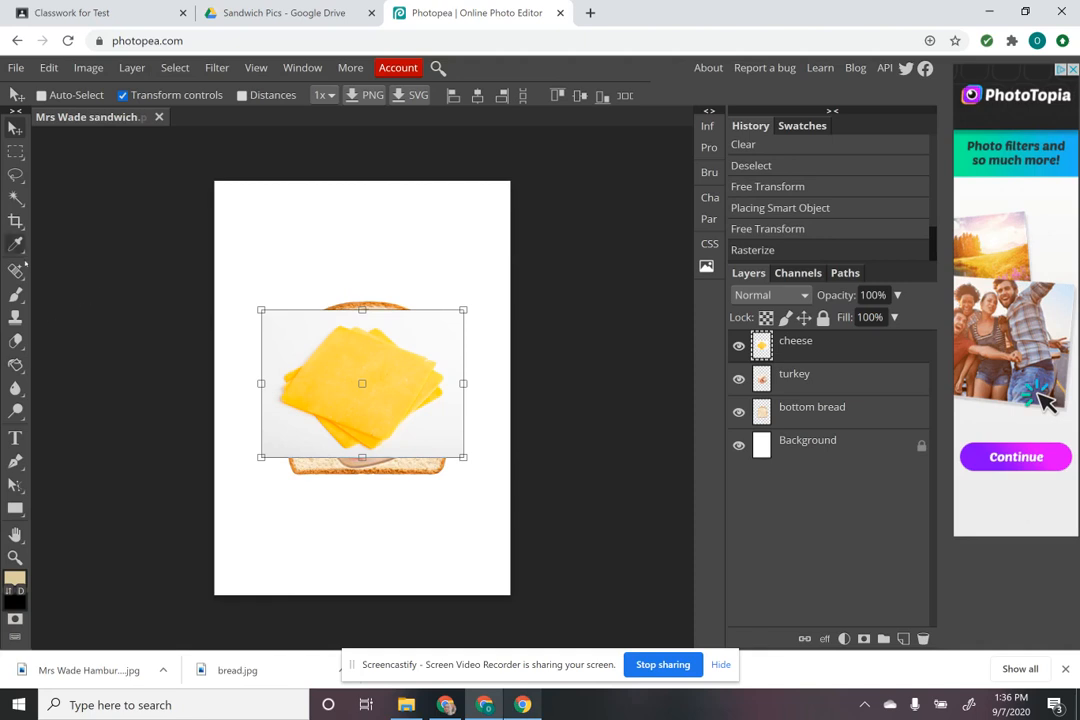
Remove the light background around the cheese with the Magic Wand and deselect
left_click(15, 197)
left_click(288, 332)
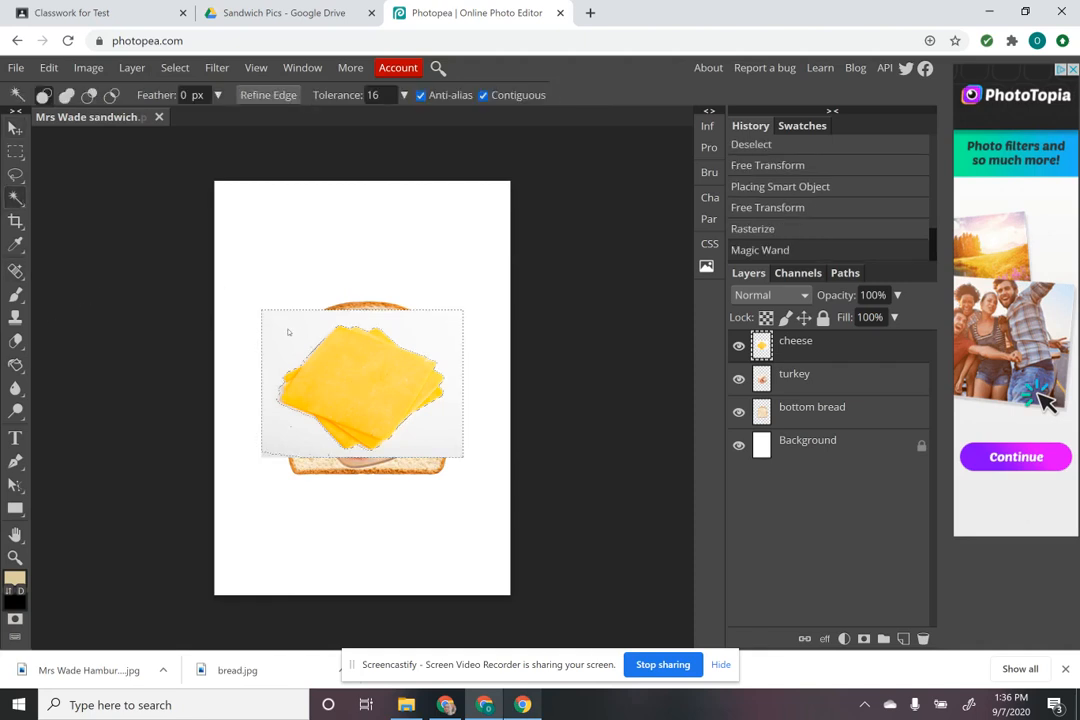
key("Delete")
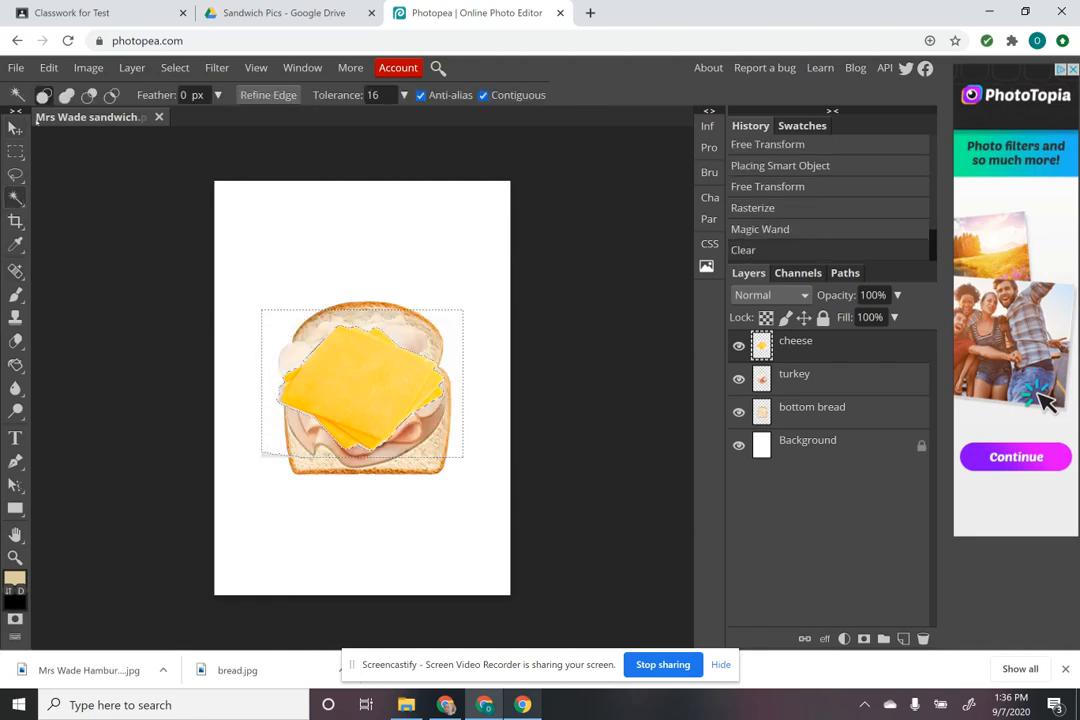
left_click(15, 128)
key("ctrl+d")
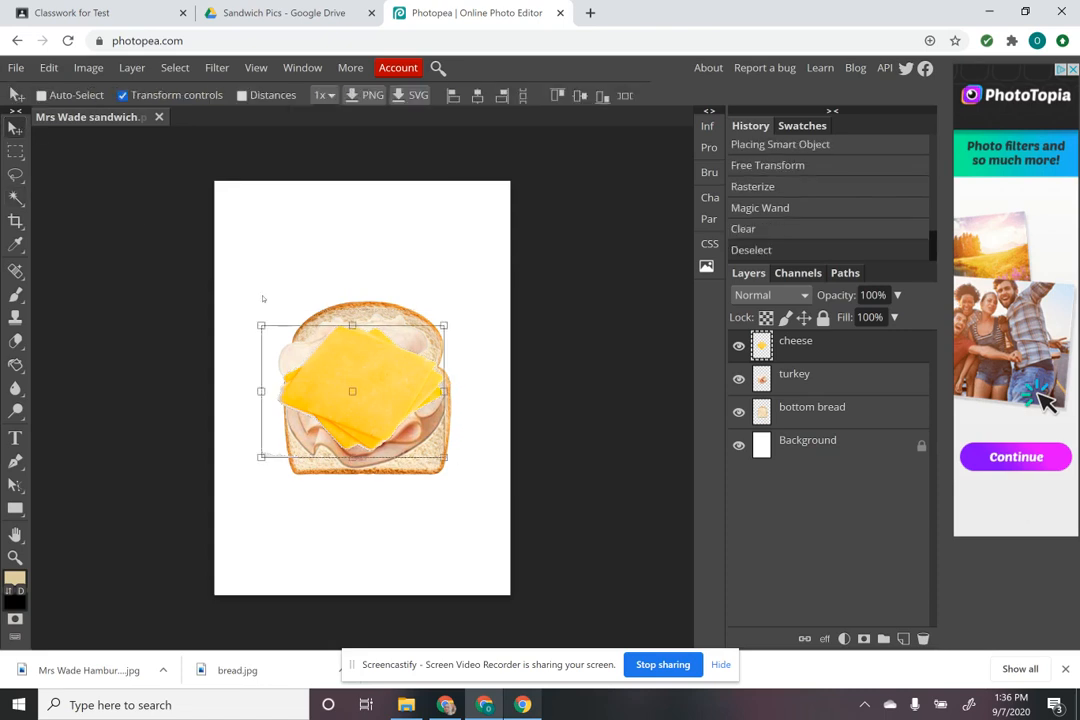
Enlarge the cheese to about 118% width and 131% height and center it over the turkey
left_click_drag(260, 324, 239, 311)
left_click_drag(365, 374, 376, 382)
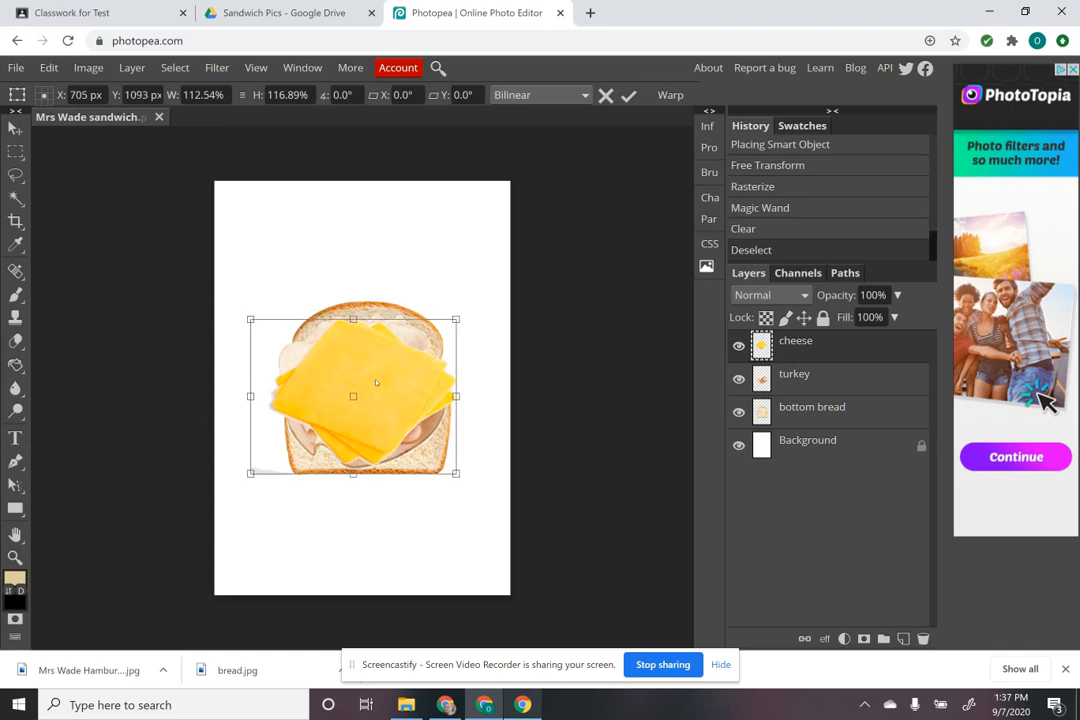
left_click_drag(458, 476, 466, 492)
left_click_drag(379, 415, 376, 409)
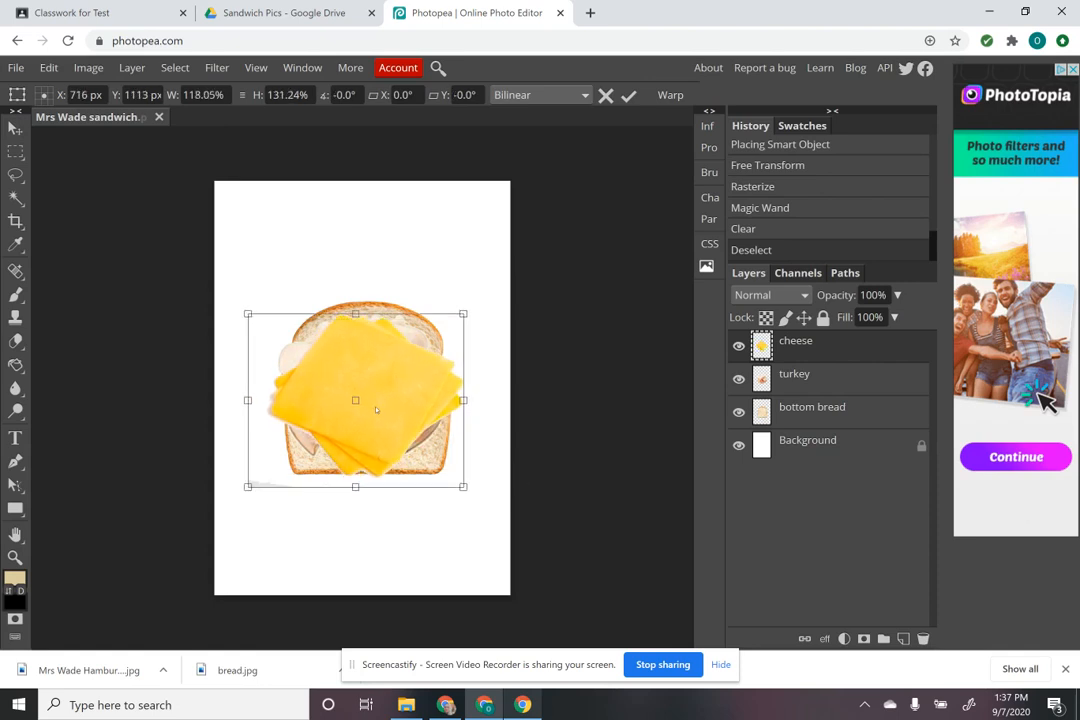
key("Return")
Place the lettuce image from the sandwhich folder into the project and move it over the cheese
left_click(16, 68)
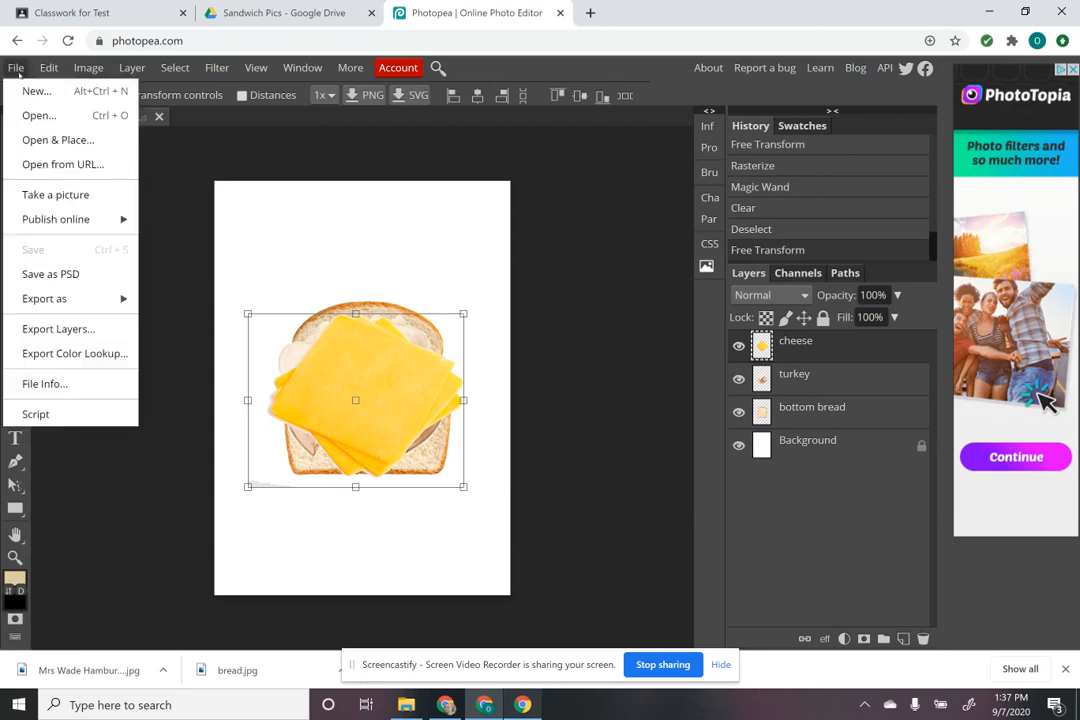
left_click(45, 139)
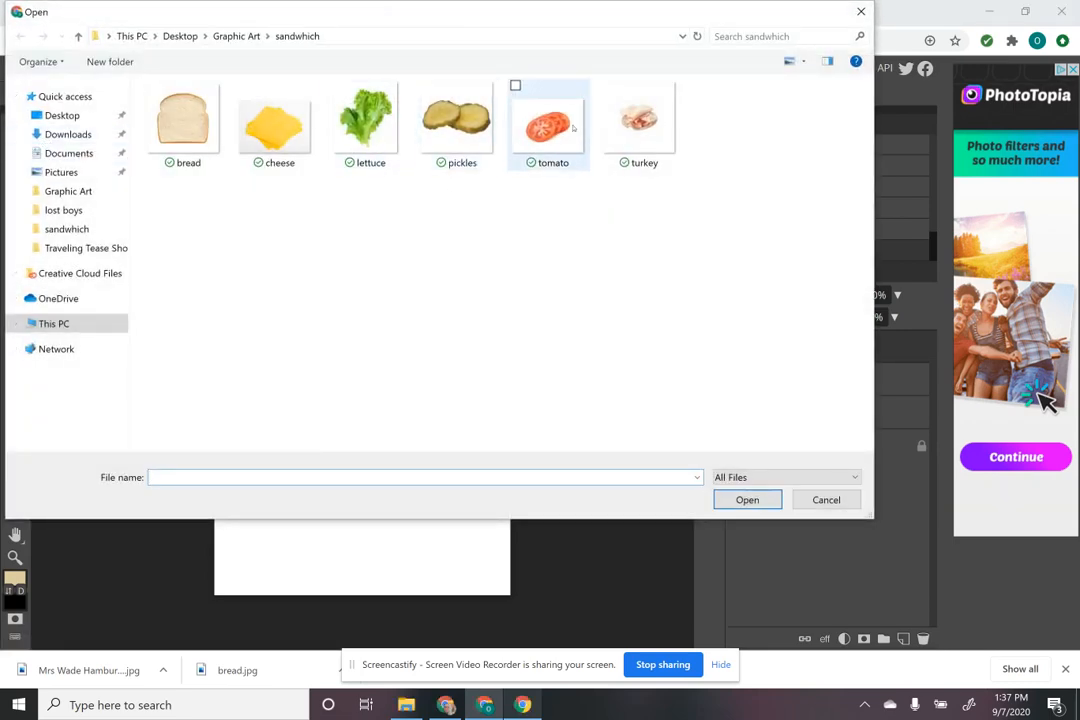
left_click(365, 118)
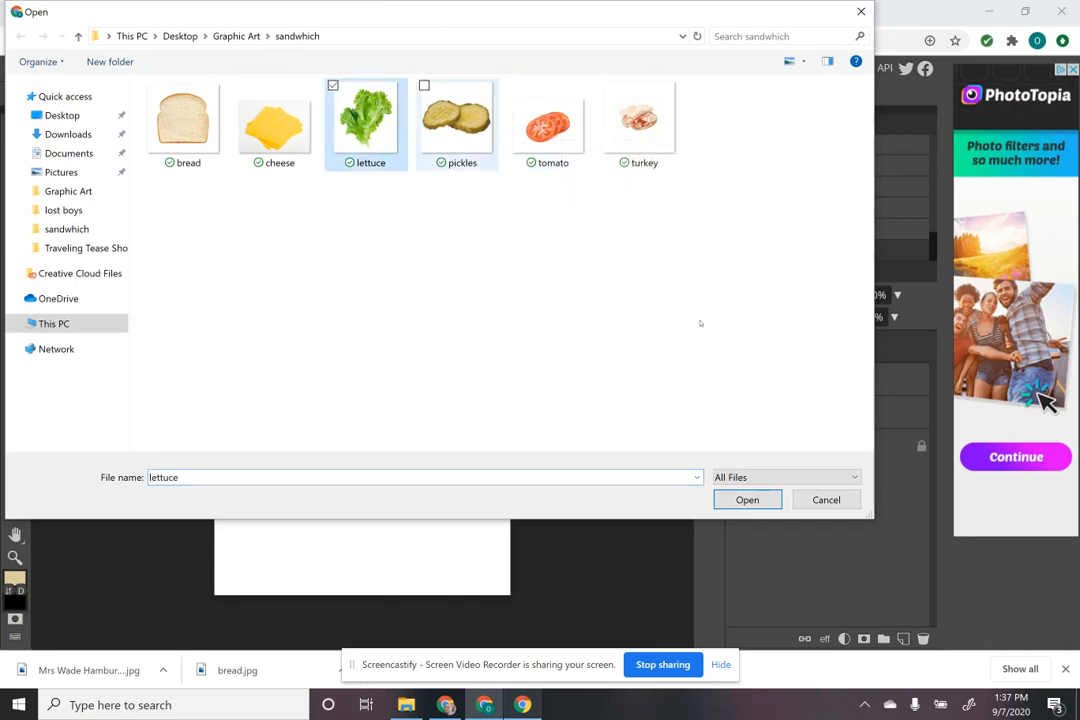
left_click(747, 499)
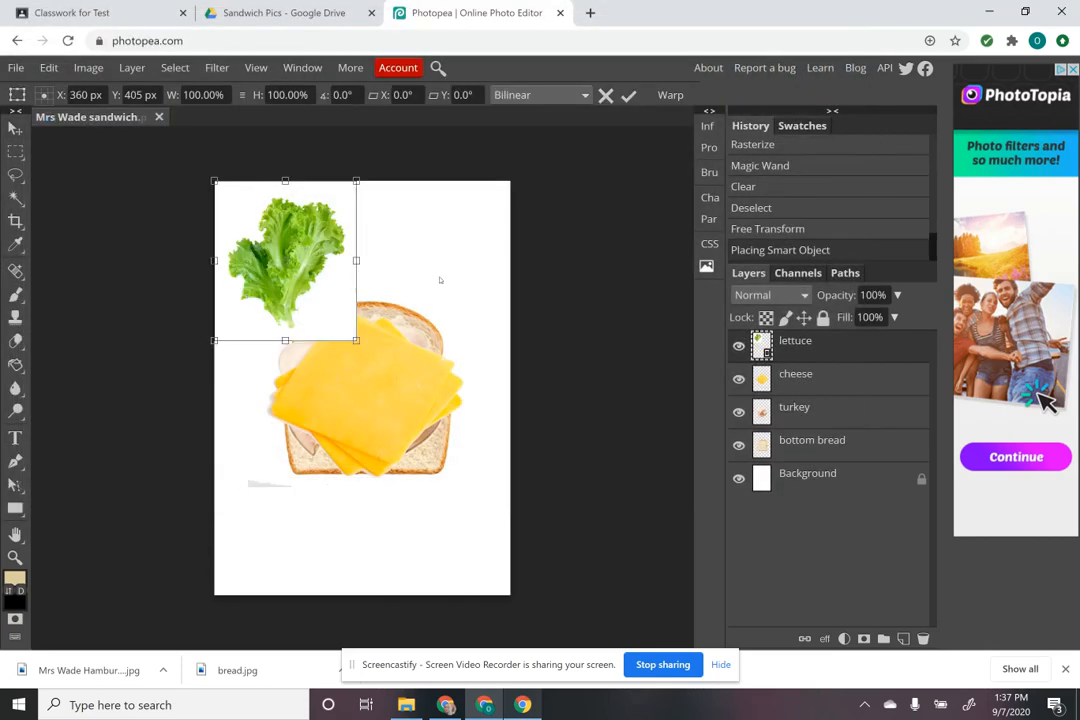
left_click_drag(290, 243, 366, 370)
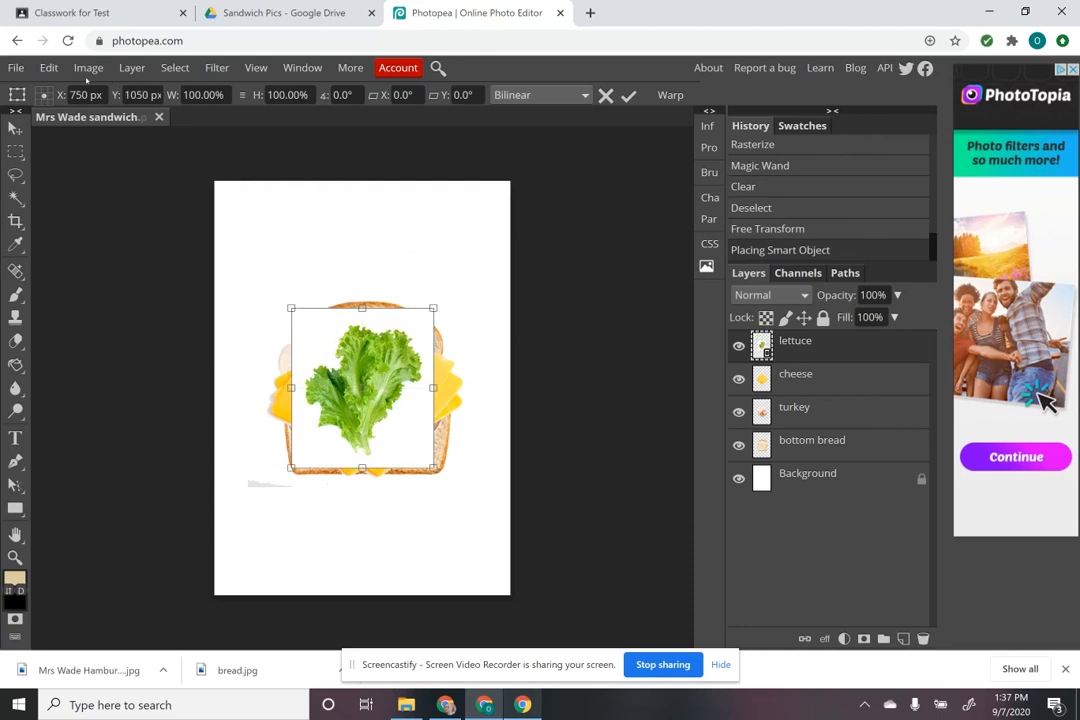
Rasterize the lettuce layer
left_click(88, 67)
mouse_move(56, 70)
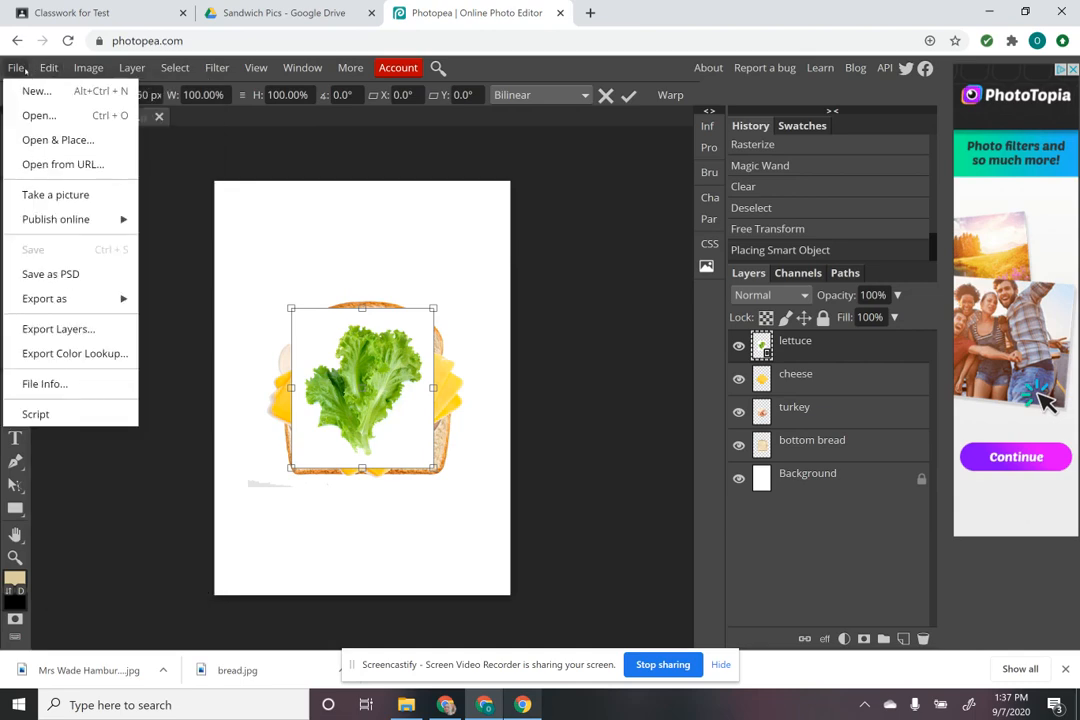
mouse_move(132, 67)
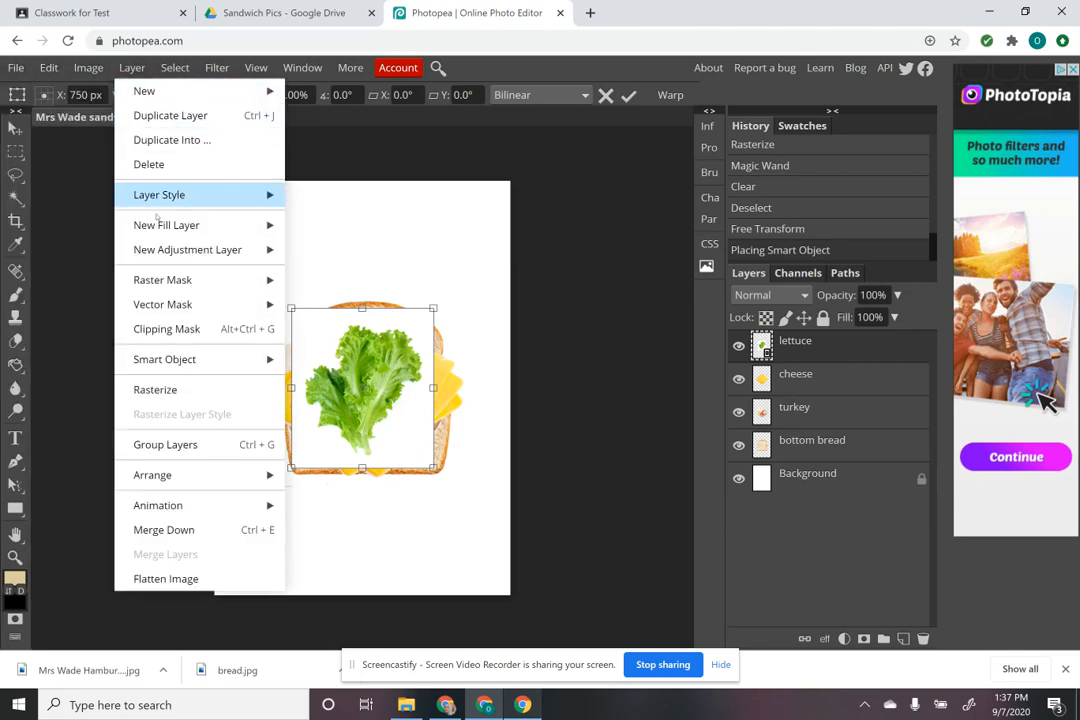
left_click(155, 391)
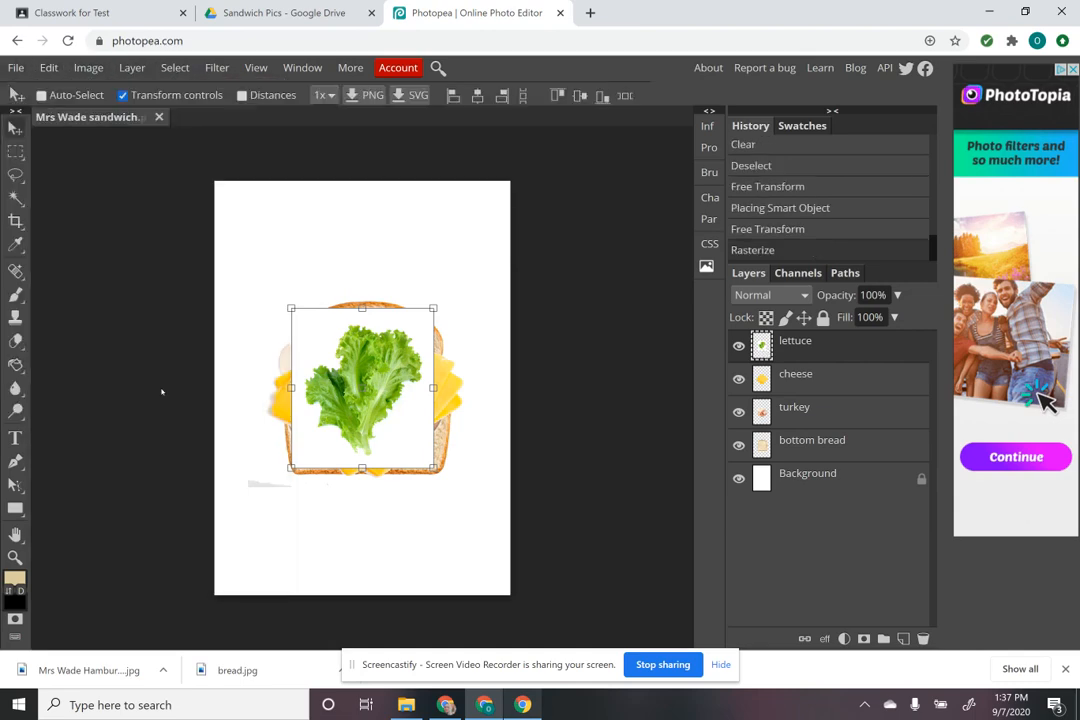
Remove the white background around the lettuce with the Magic Wand and deselect
left_click(15, 197)
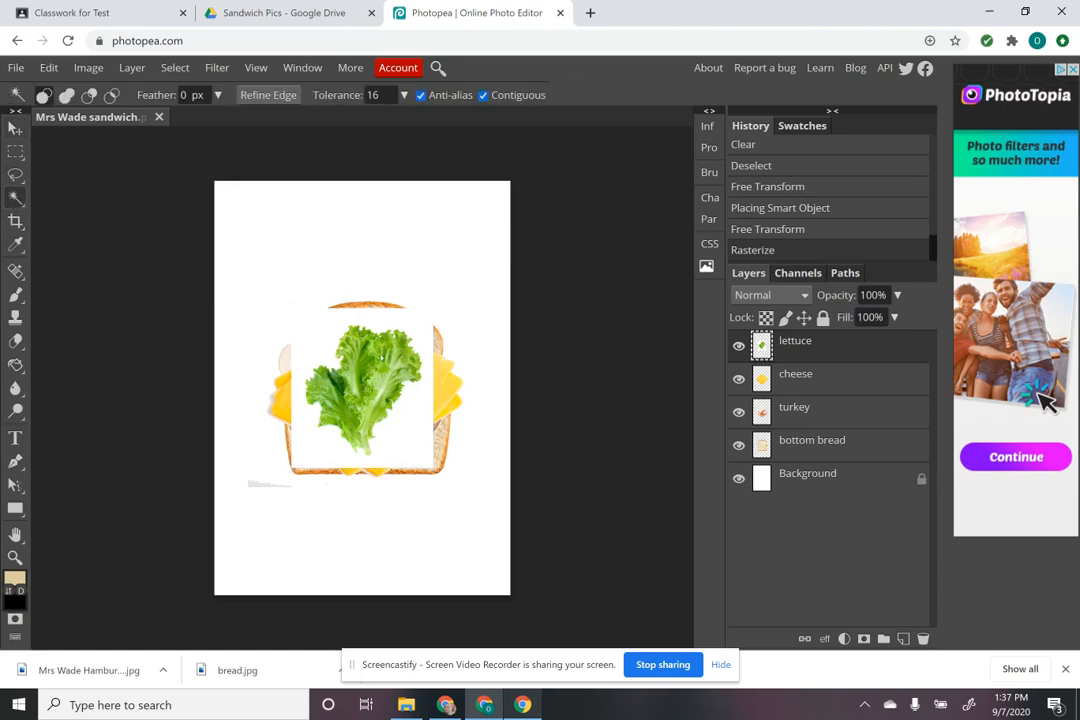
left_click(319, 338)
key("Delete")
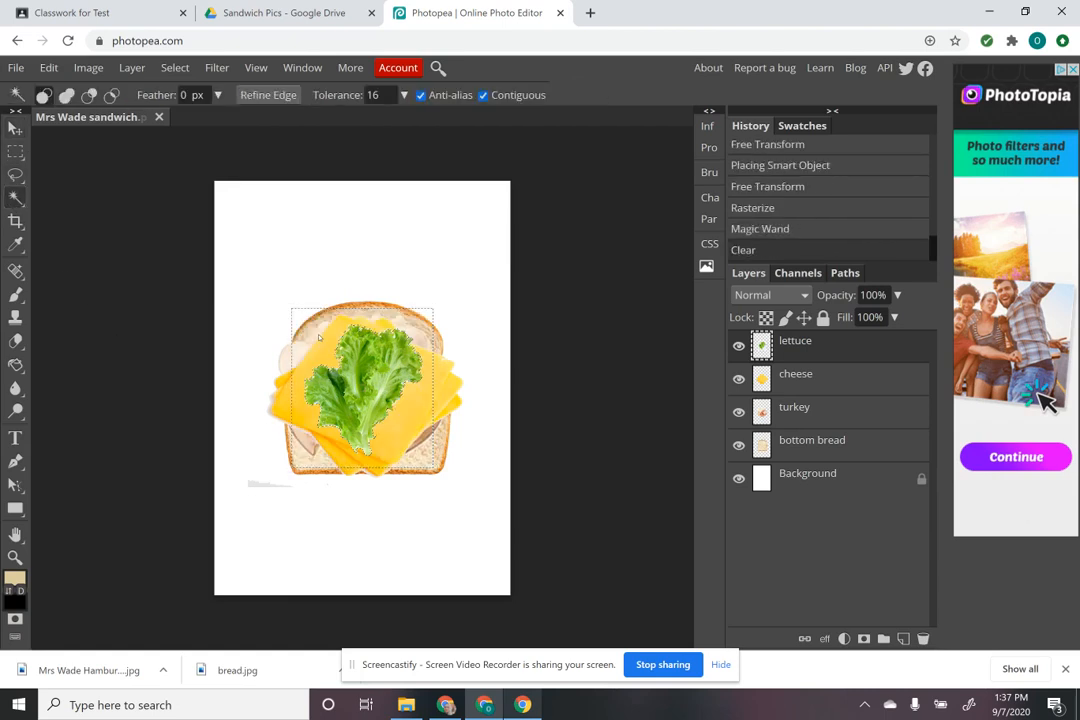
key("ctrl+d")
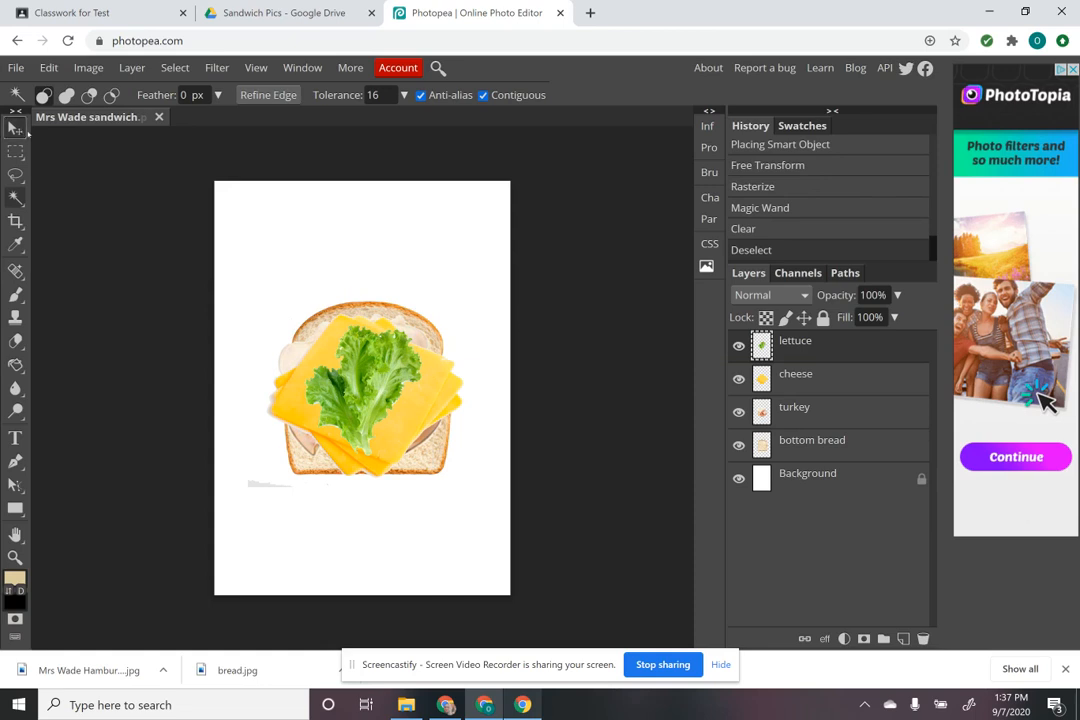
Enlarge the lettuce to about 153% width and 141% height and position it so it covers most of the sandwich
key("v")
left_click_drag(375, 381, 400, 409)
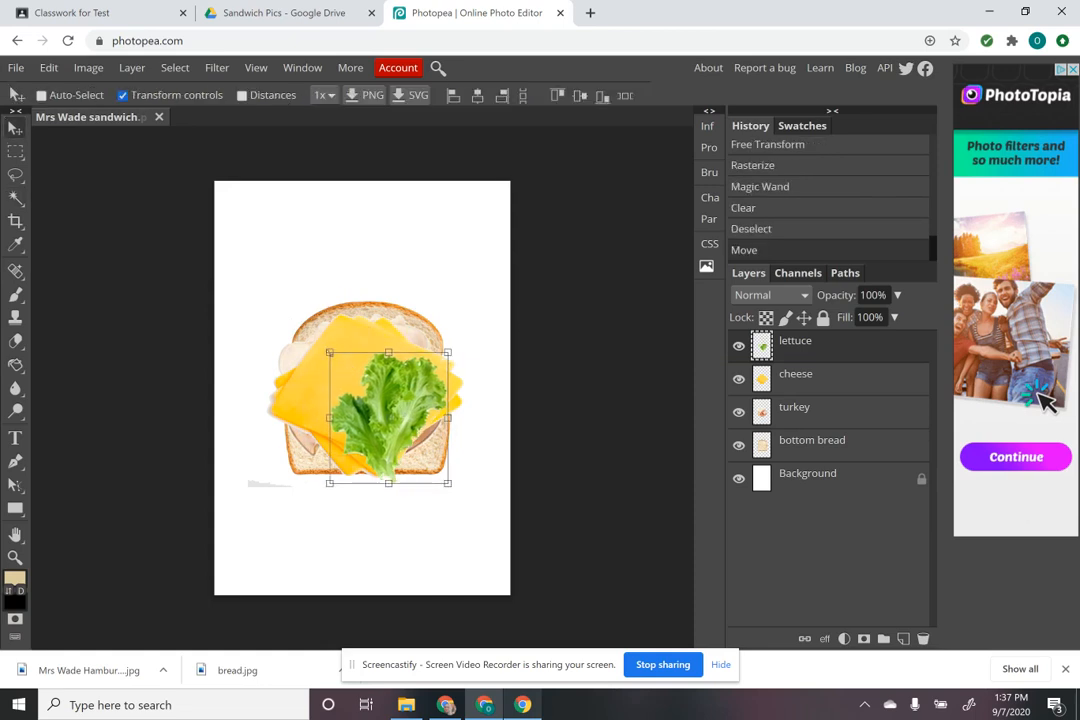
left_click_drag(330, 353, 268, 301)
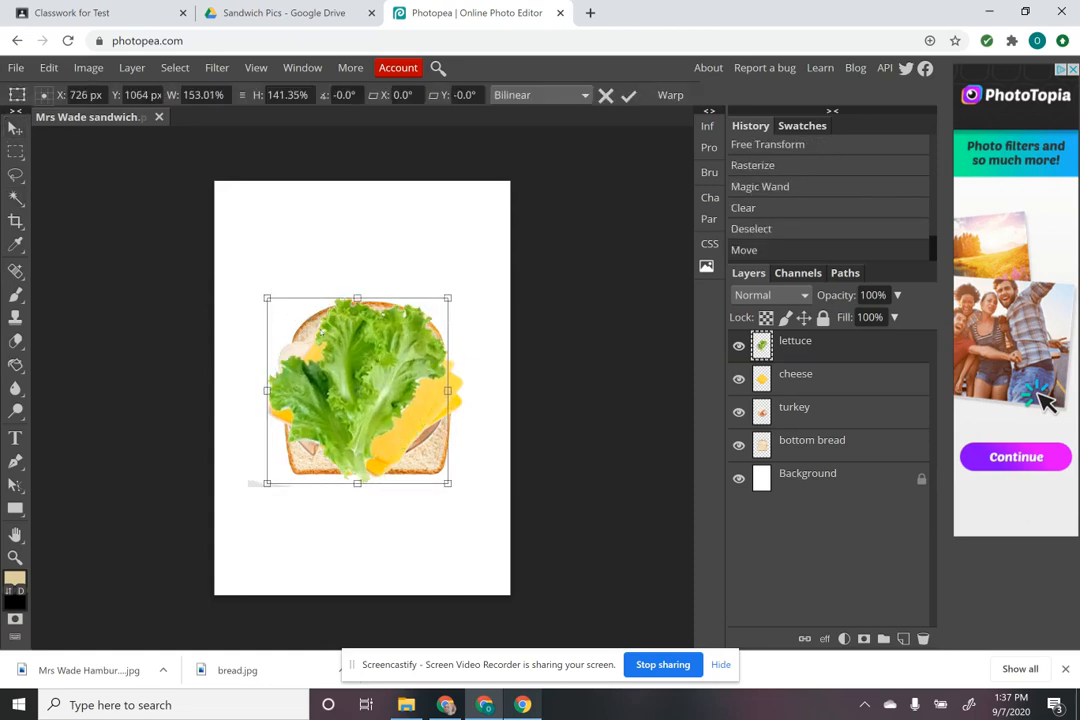
key("Return")
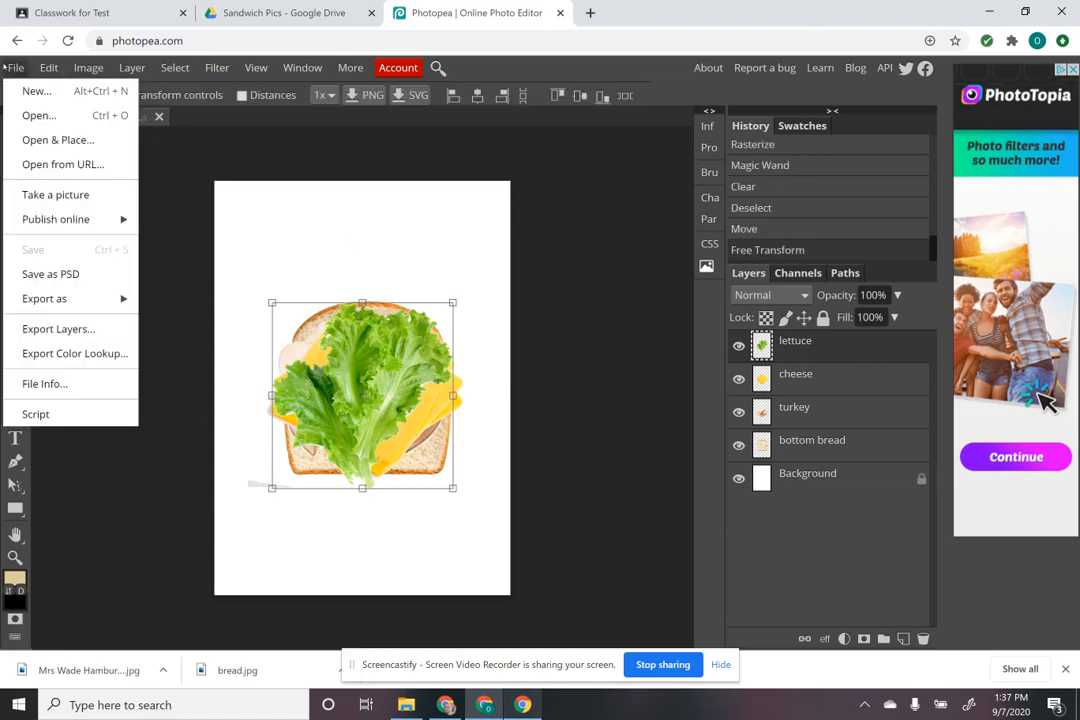
Place the tomato image from the sandwhich folder into the project and move it over the lettuce
left_click(15, 67)
left_click(55, 140)
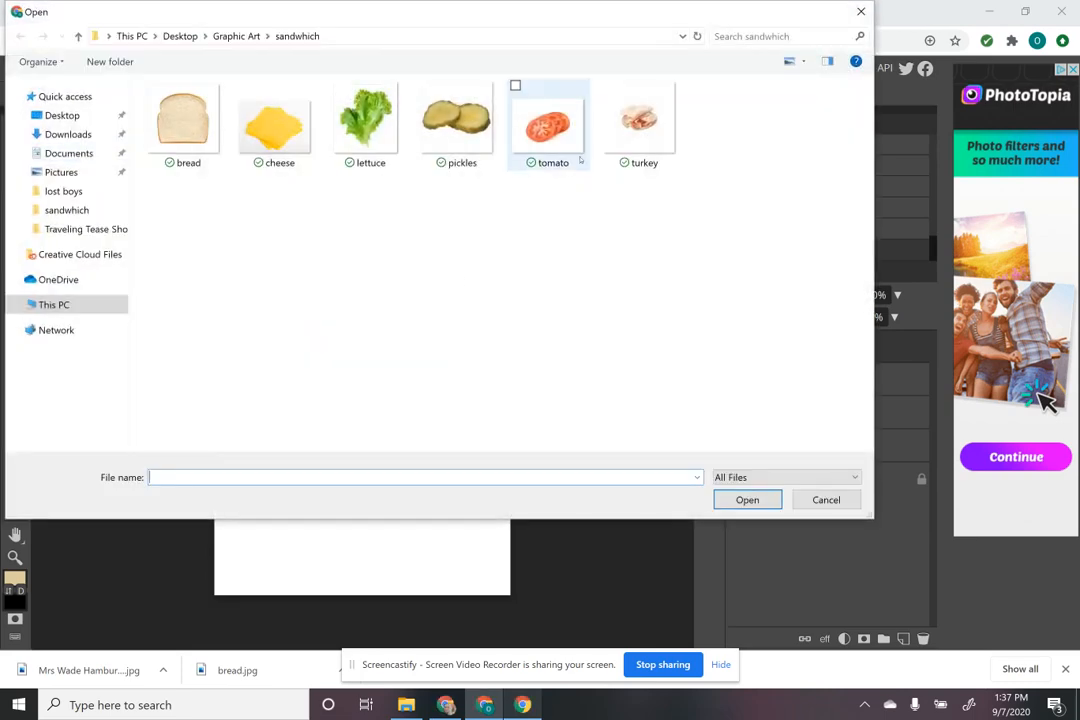
left_click(578, 158)
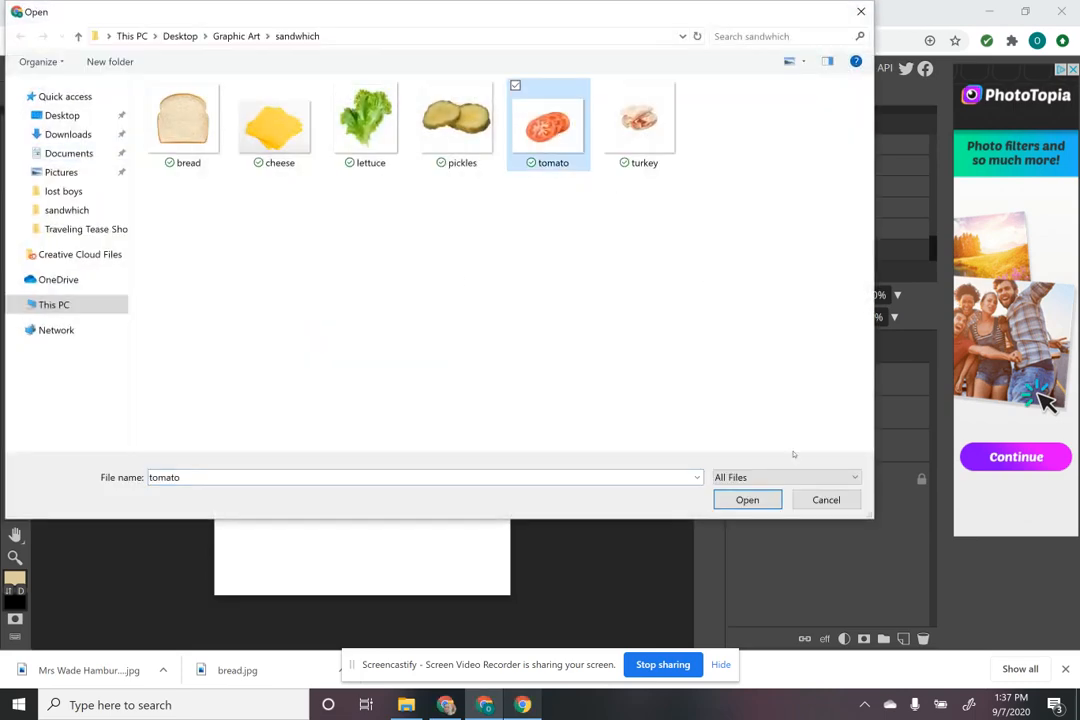
left_click(734, 502)
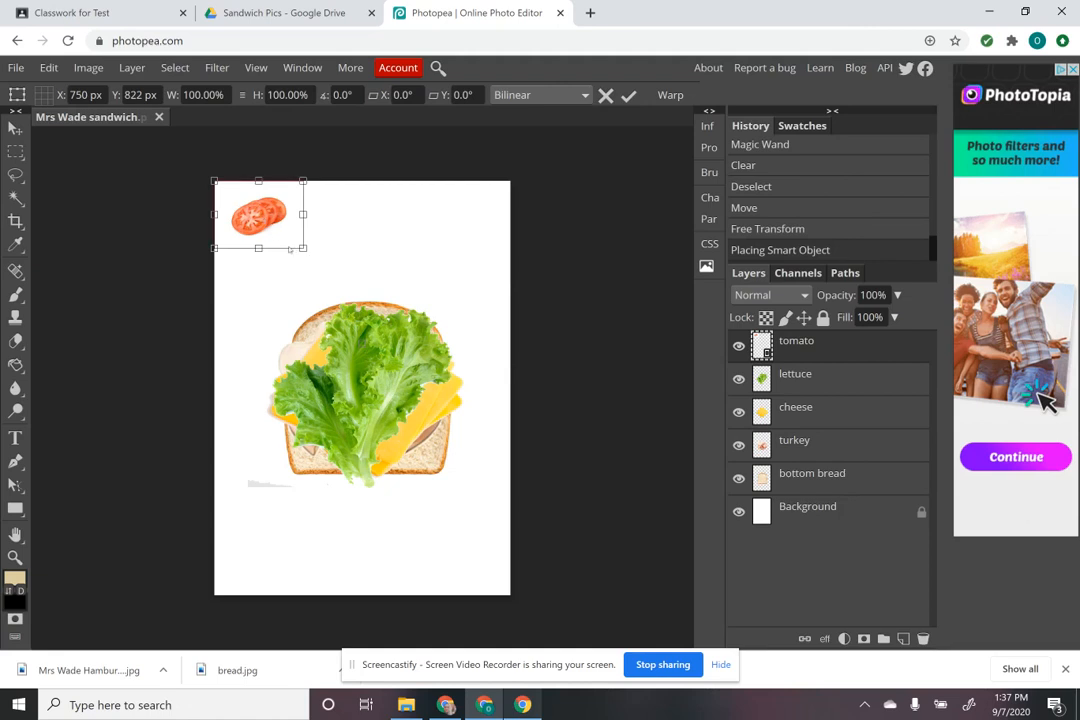
left_click_drag(262, 218, 373, 397)
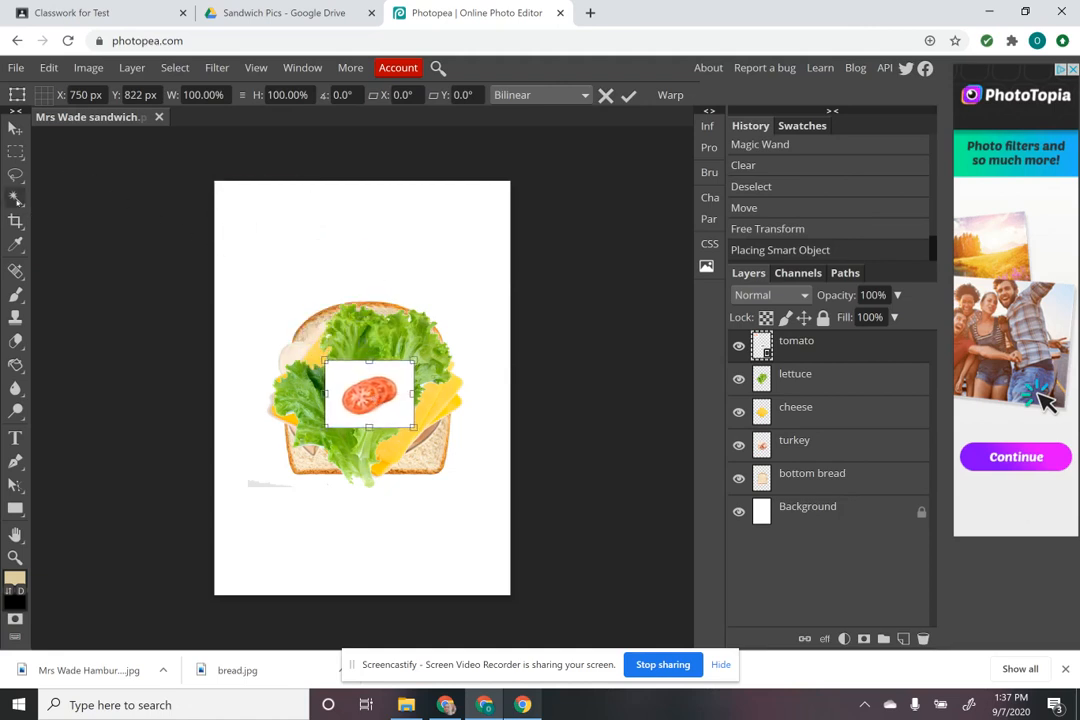
Rasterize the tomato layer
left_click(95, 68)
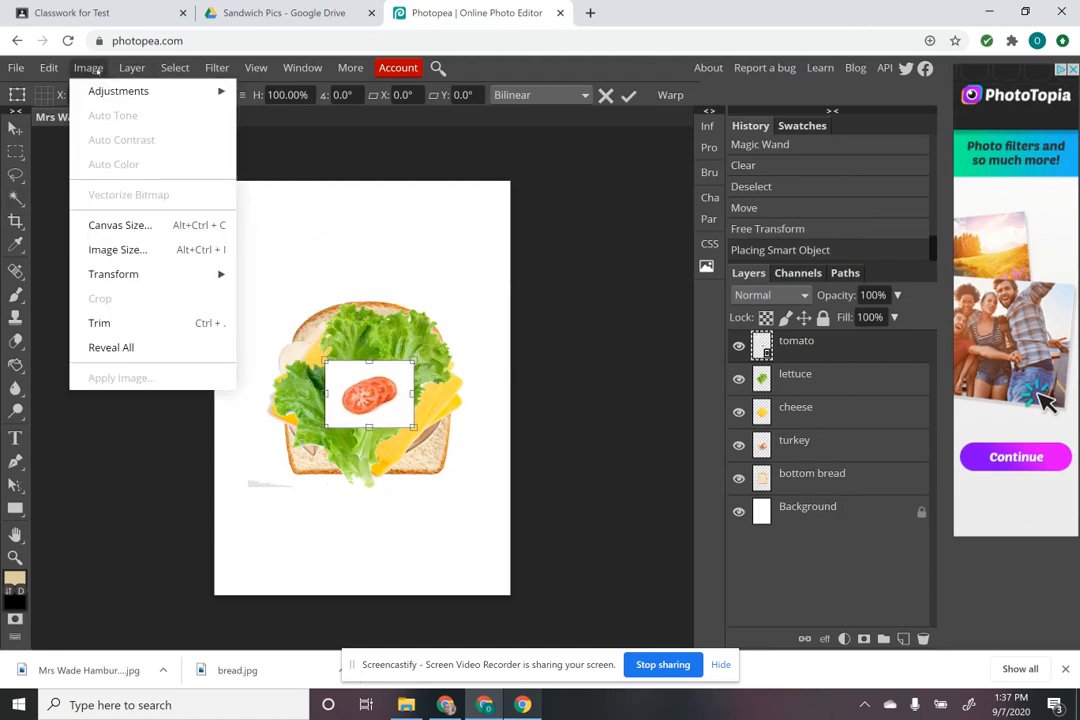
mouse_move(132, 68)
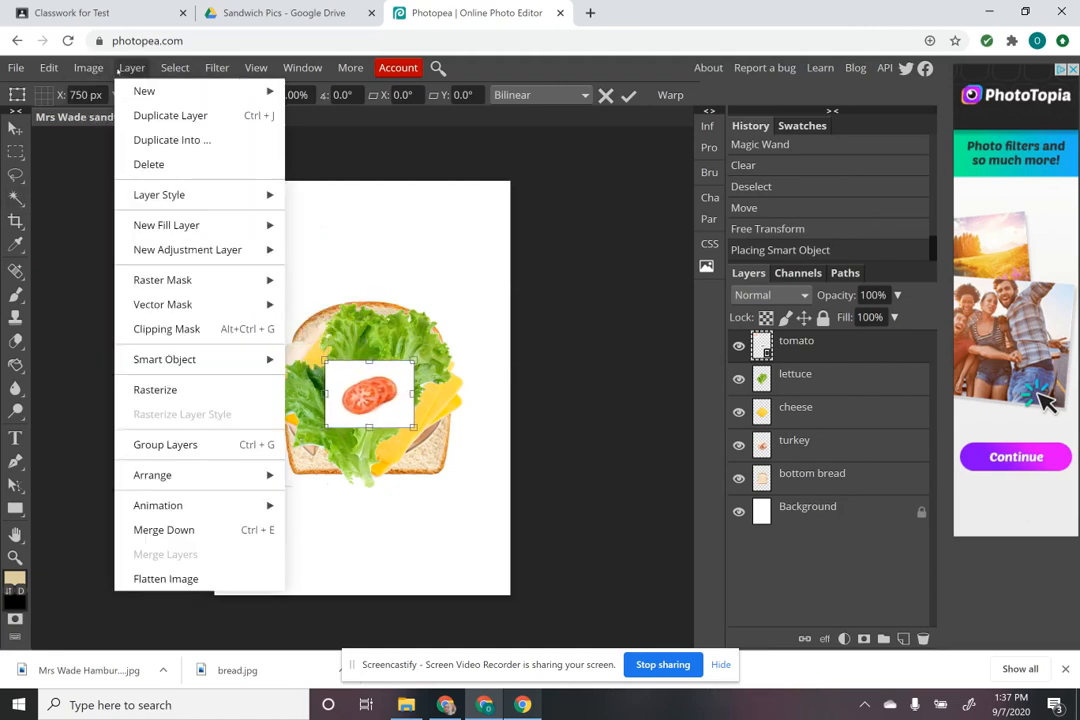
left_click(155, 389)
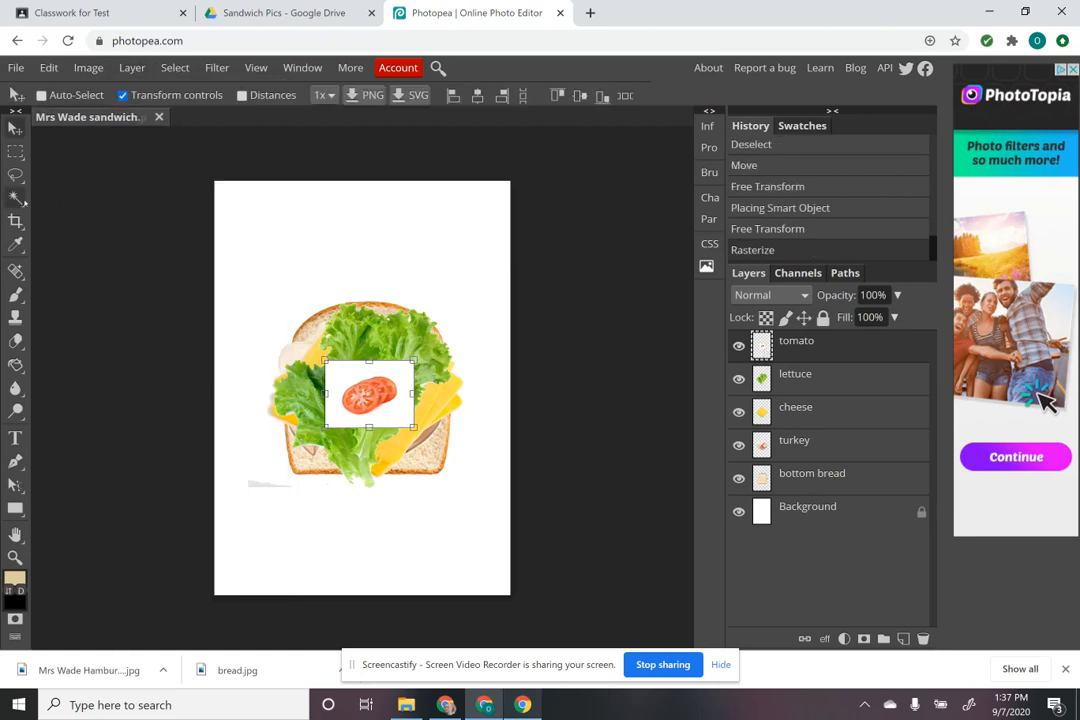
Remove the white background around the tomato slices with the Magic Wand and deselect
key("w")
left_click(345, 376)
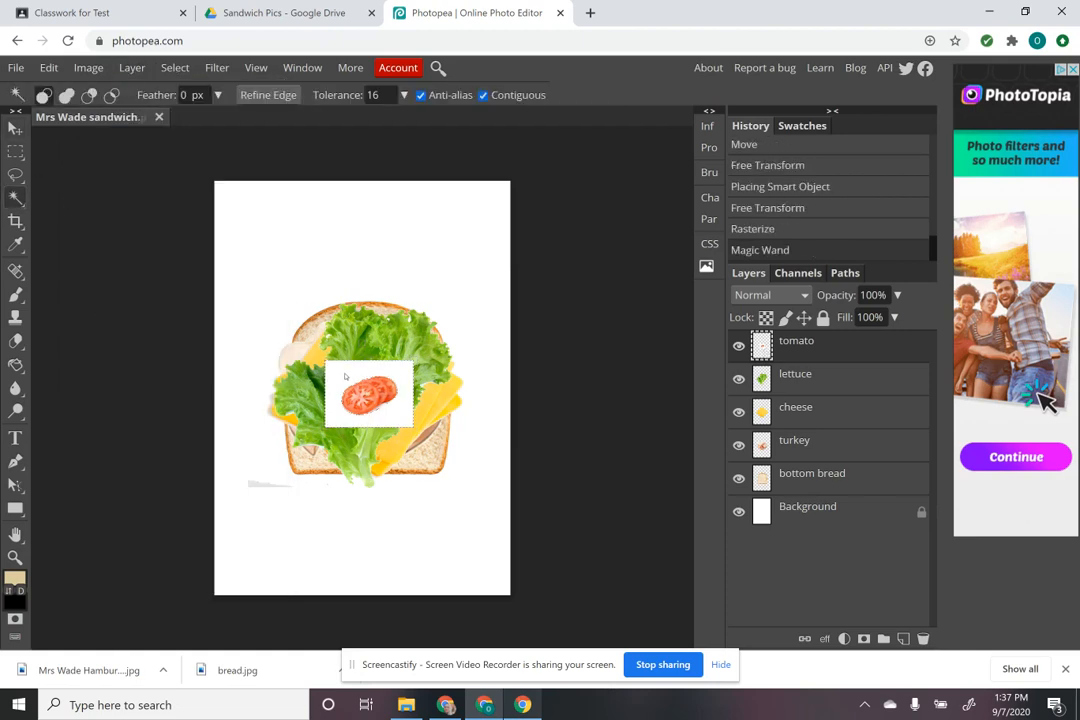
key("Delete")
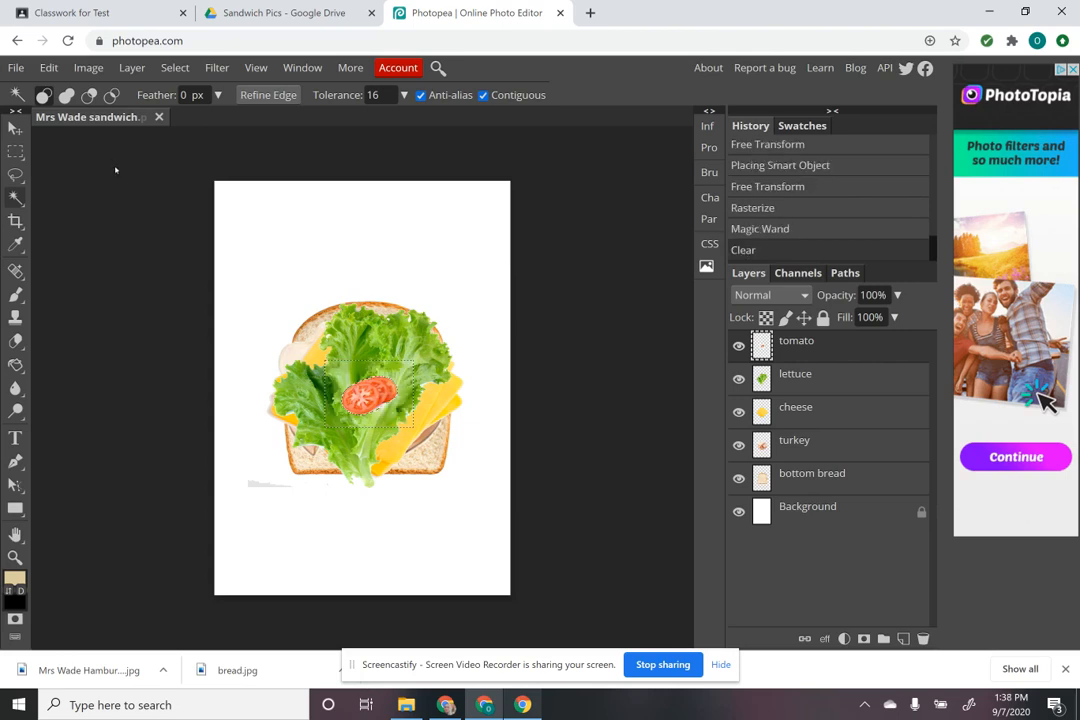
key("ctrl+d")
Enlarge the tomato slices proportionally to about 348% and center them over the lettuce
left_click(15, 127)
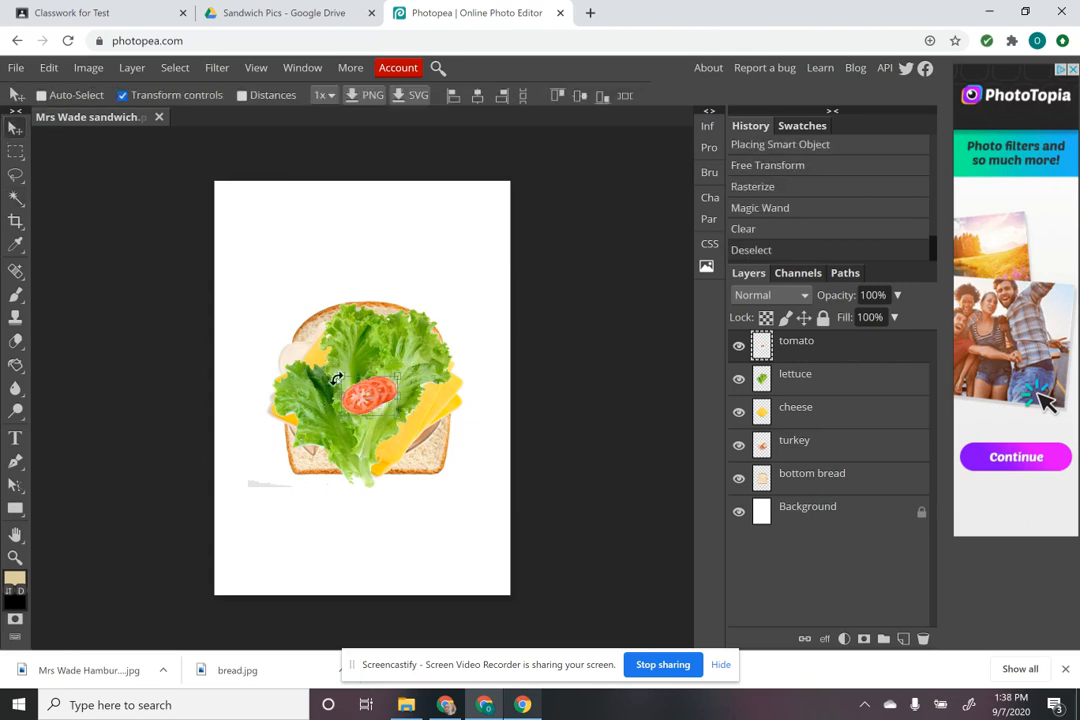
left_click_drag(368, 396, 256, 298)
key("ctrl+t")
left_click_drag(357, 366, 382, 397)
left_click_drag(292, 350, 264, 327)
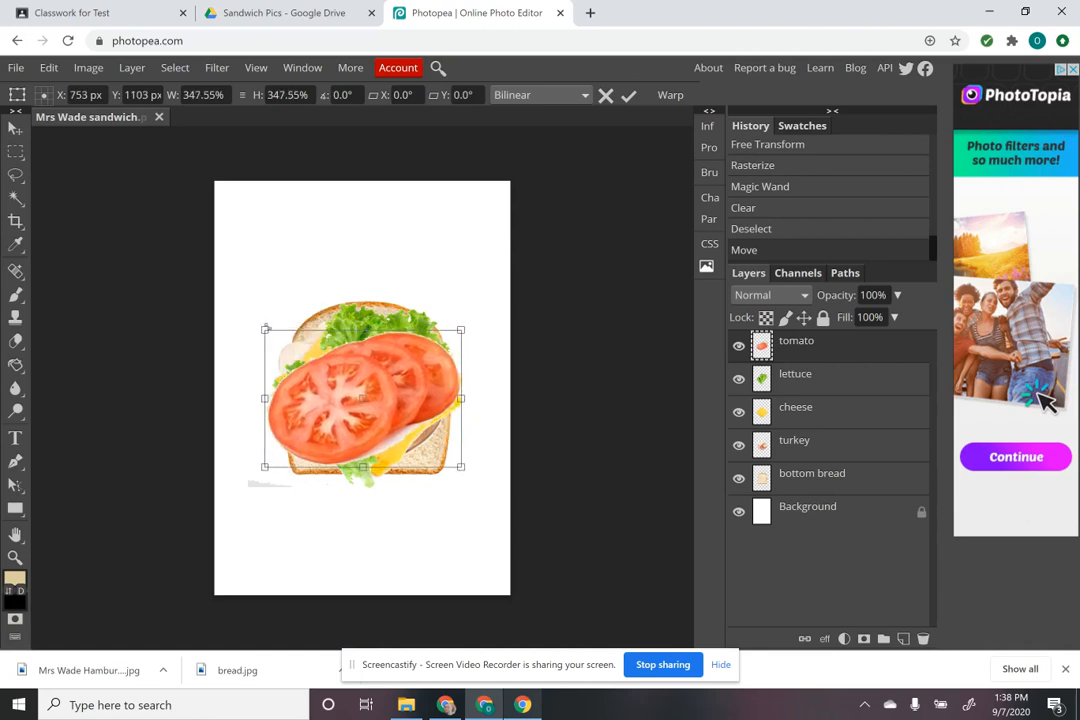
key("Return")
left_click_drag(371, 395, 370, 389)
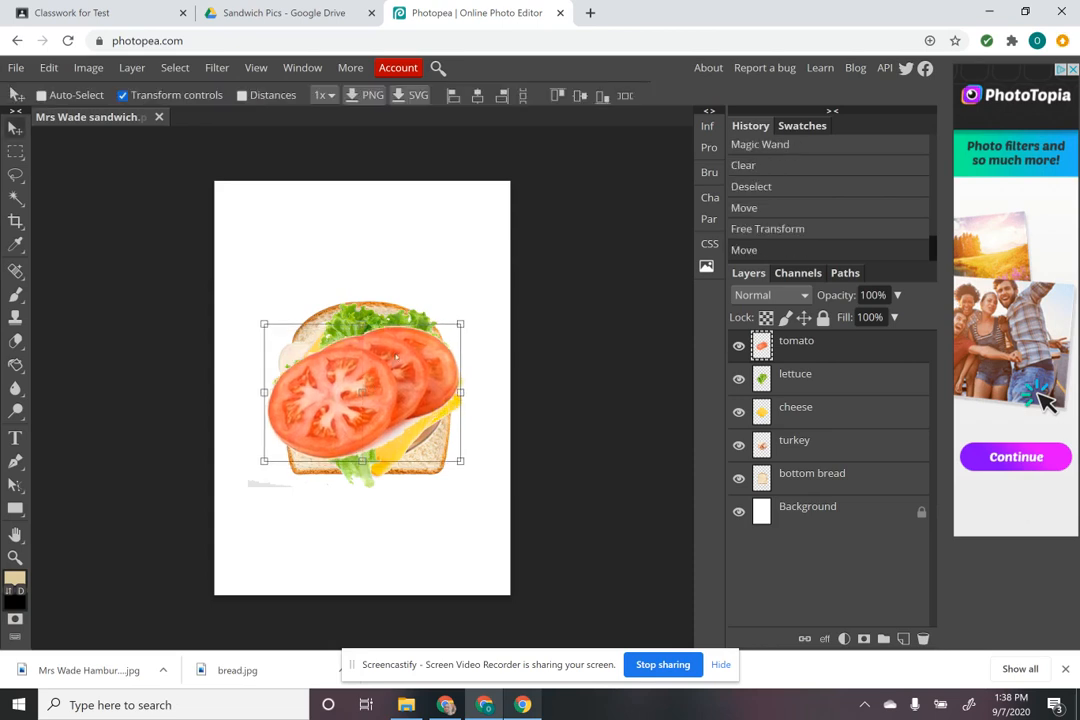
Place the pickles image from the sandwhich folder into the project and move it over the tomato
left_click(17, 68)
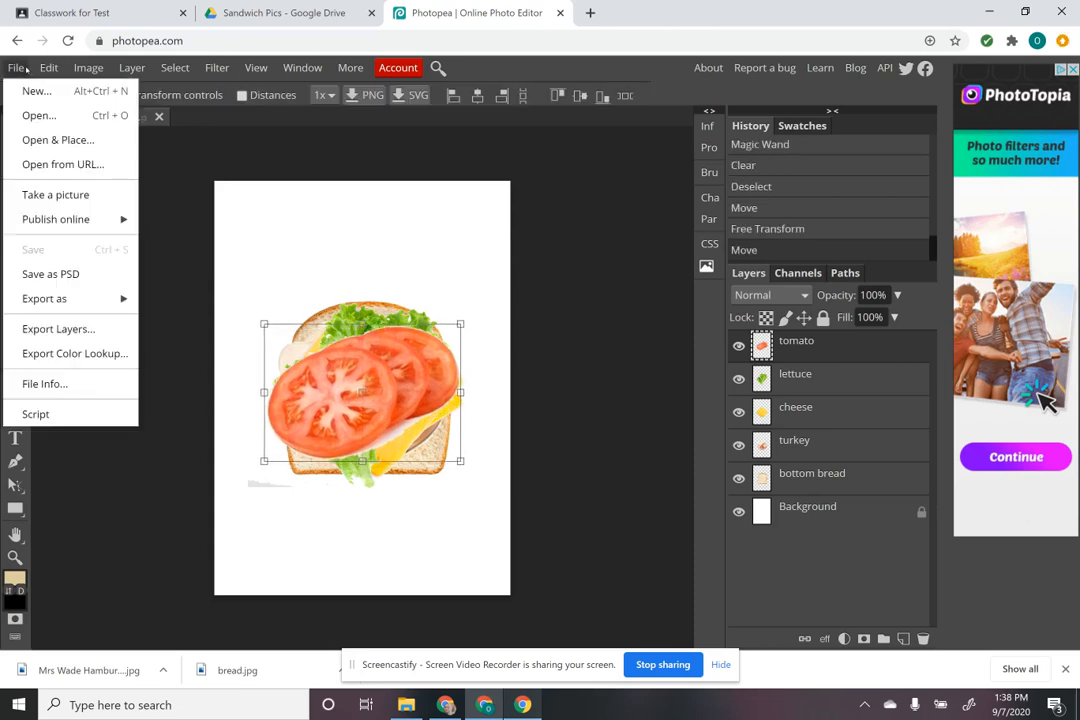
left_click(50, 142)
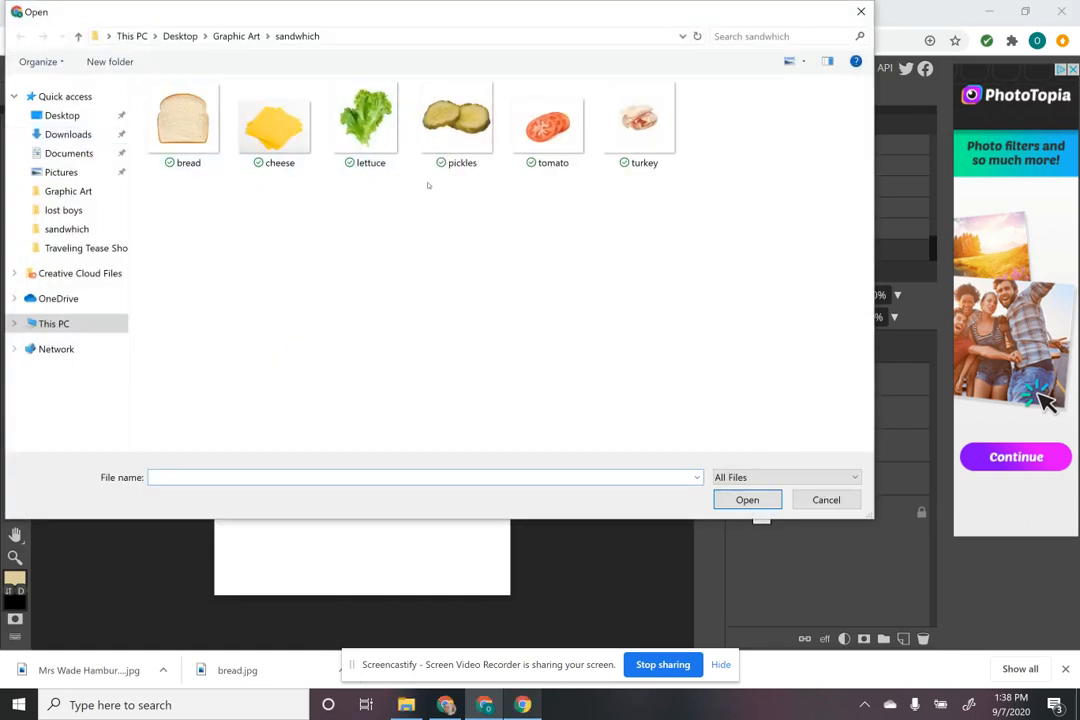
left_click(422, 131)
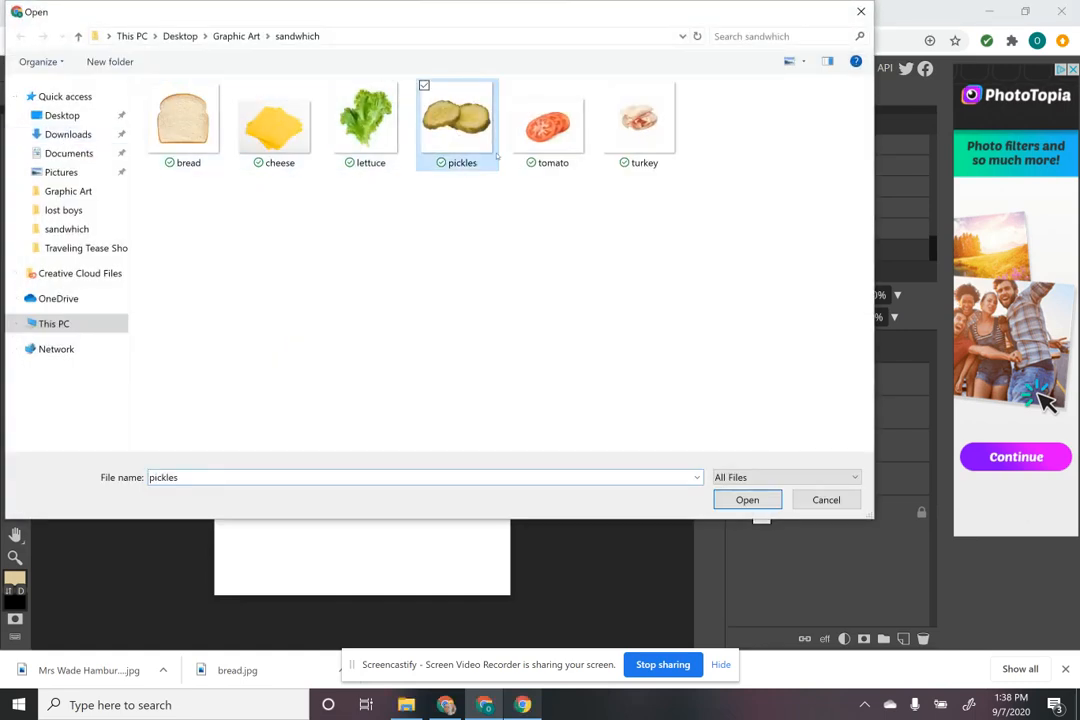
left_click(748, 500)
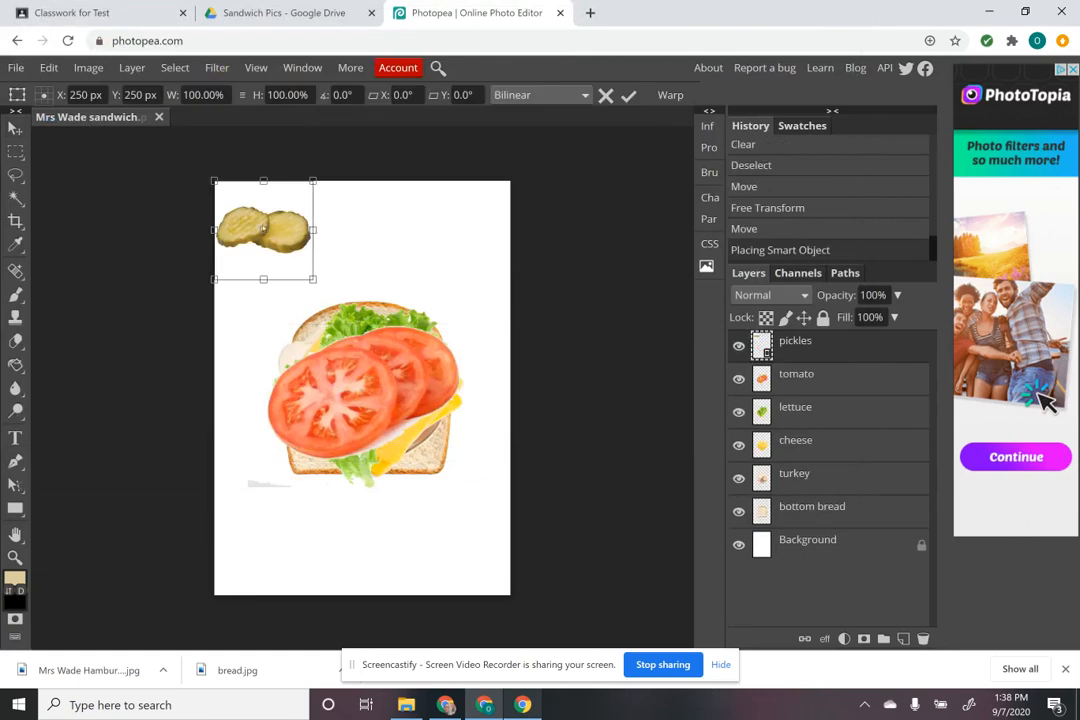
left_click_drag(263, 230, 357, 383)
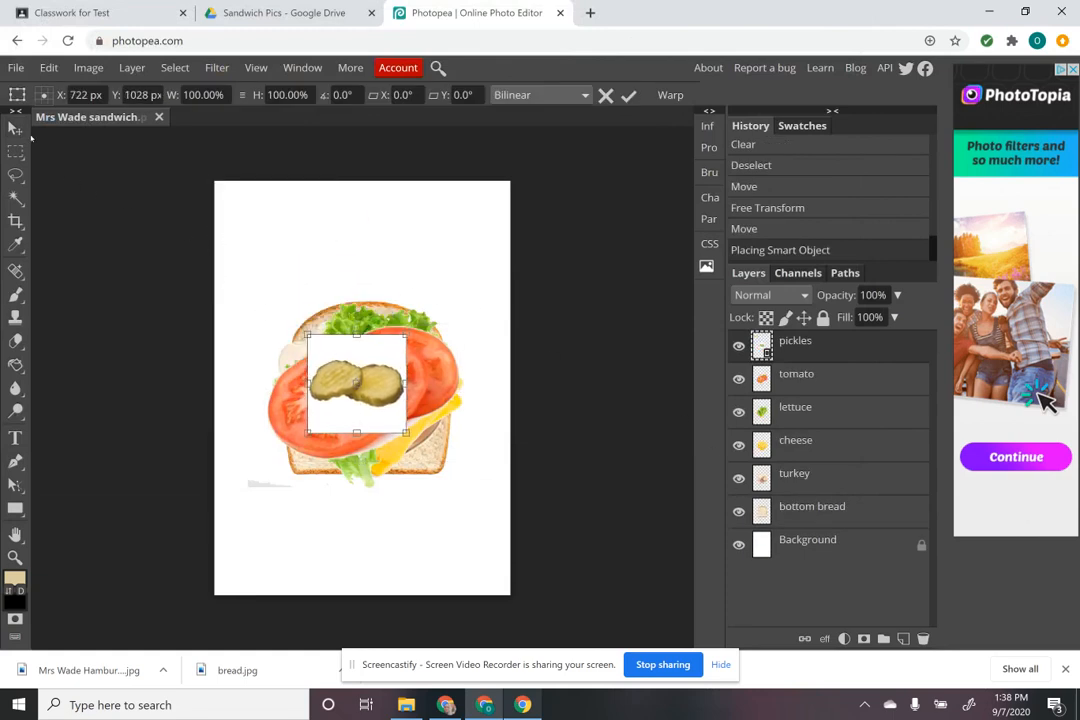
Rasterize the pickles layer
left_click(87, 70)
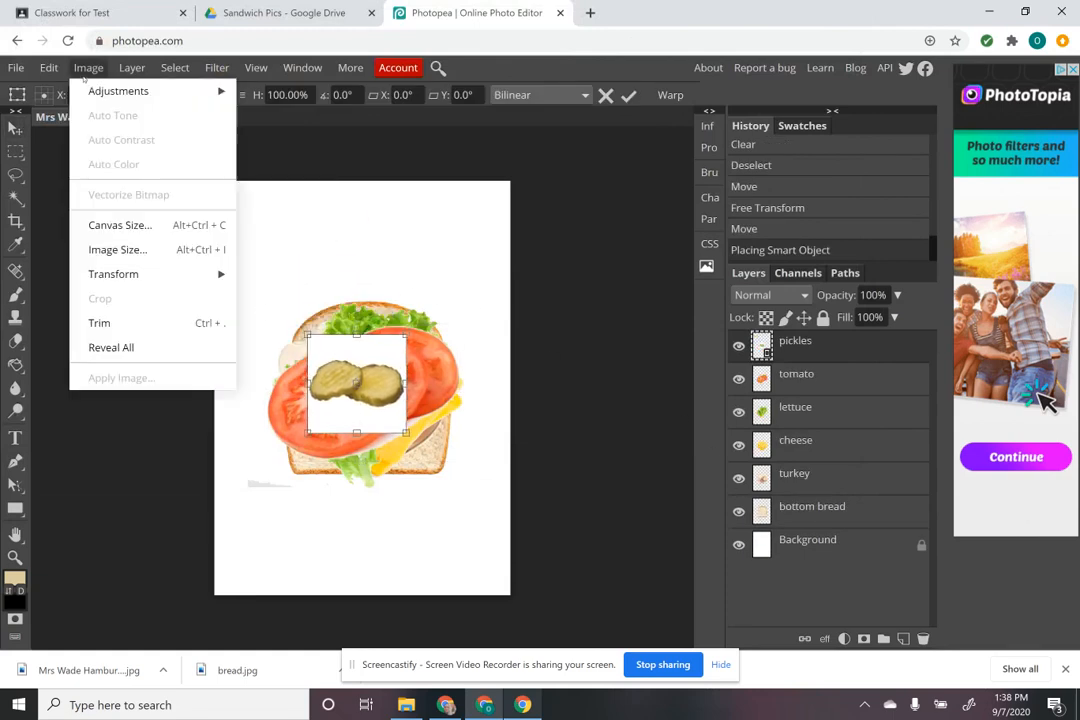
mouse_move(119, 62)
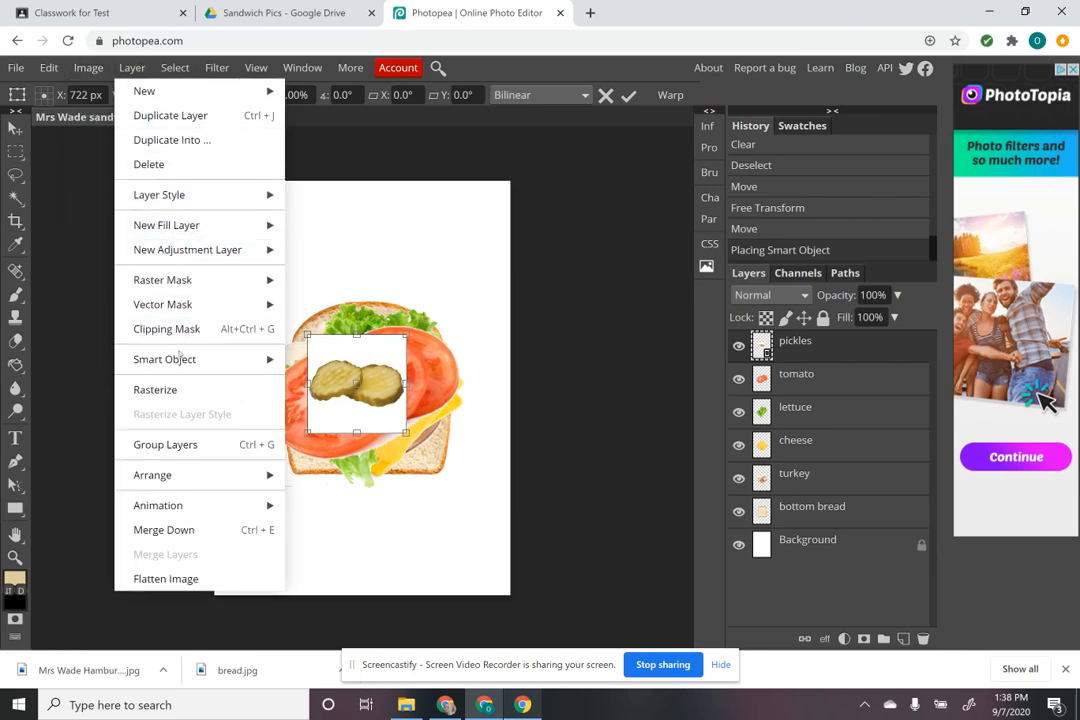
left_click(167, 390)
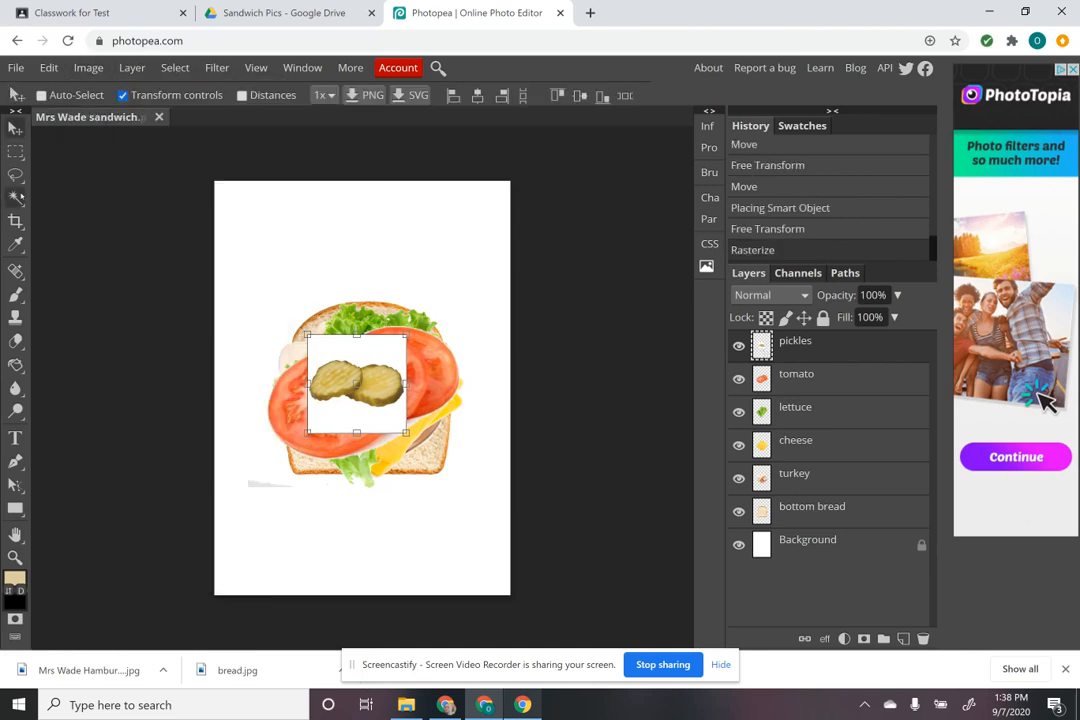
Remove the white background around the pickles with the Magic Wand and deselect
left_click(15, 197)
left_click(319, 348)
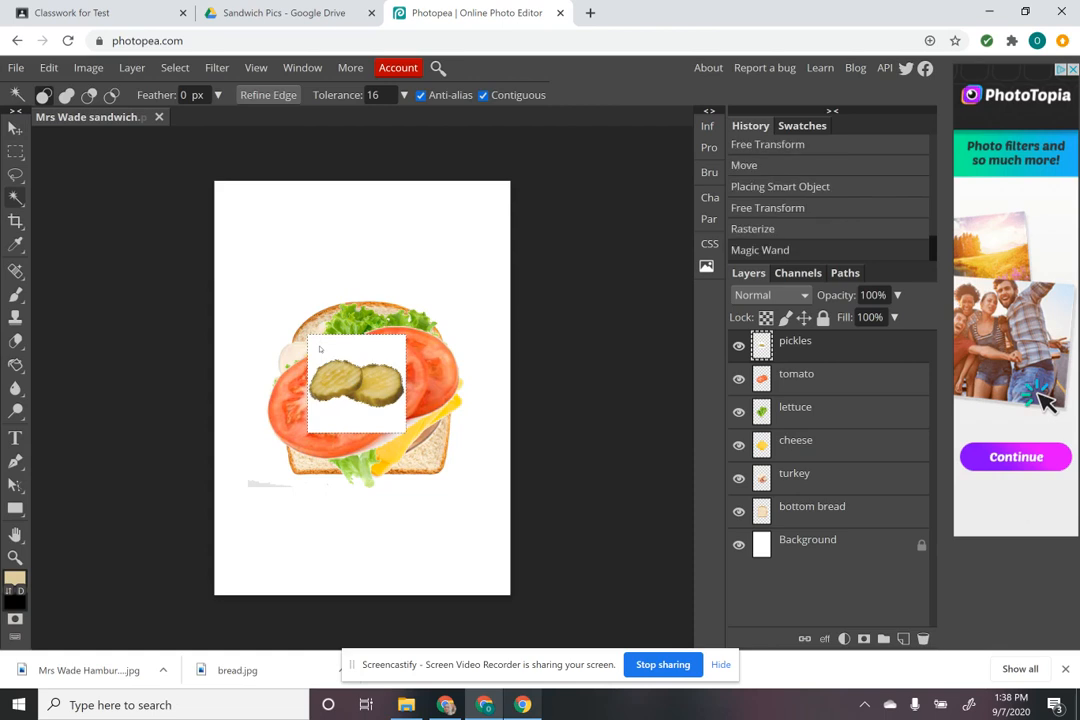
key("Delete")
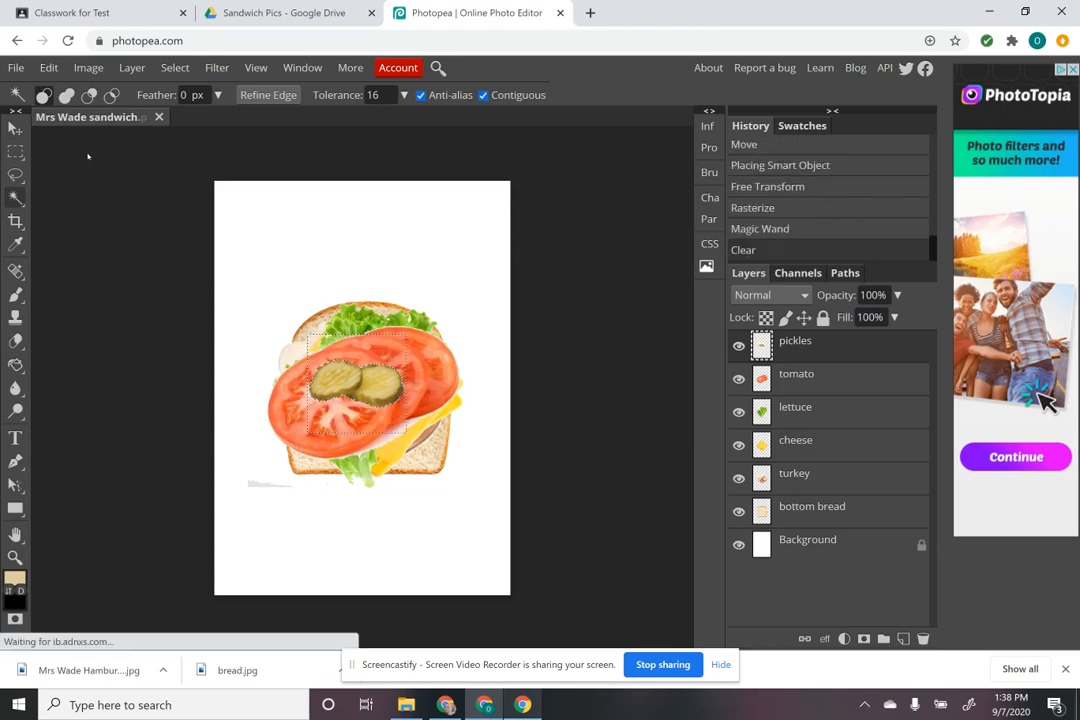
key("v")
key("ctrl+d")
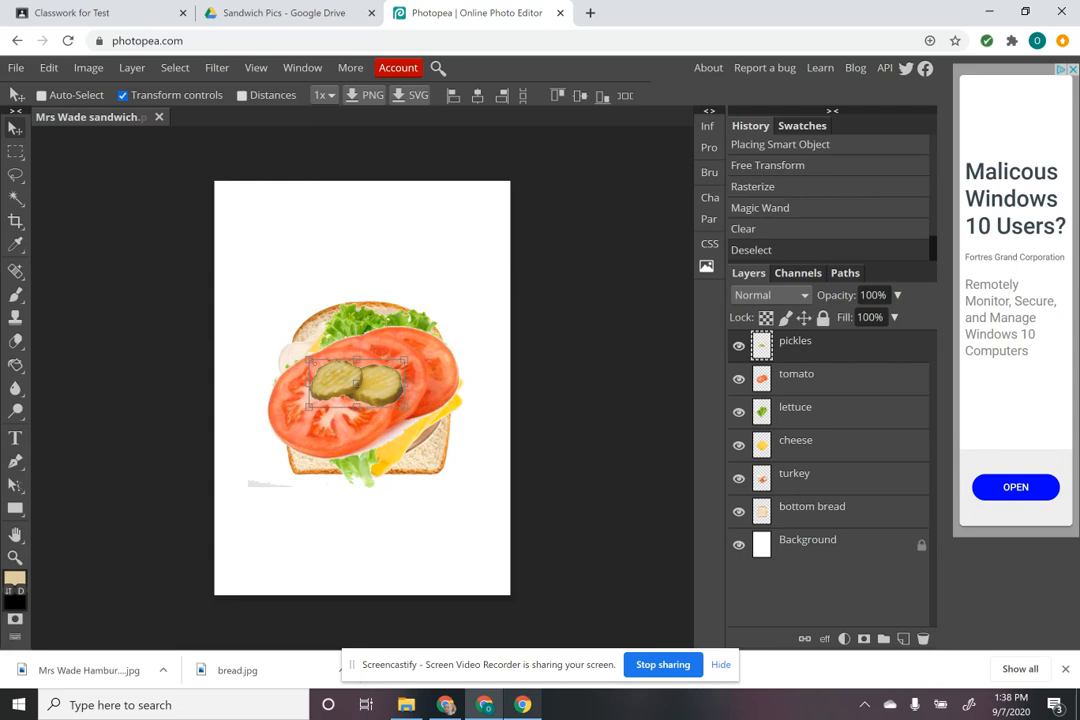
Enlarge the pickles proportionally to about 119.5% on the upper part of the tomato, and place a duplicate of them directly below
left_click_drag(309, 360, 290, 350)
left_click_drag(351, 371, 368, 352)
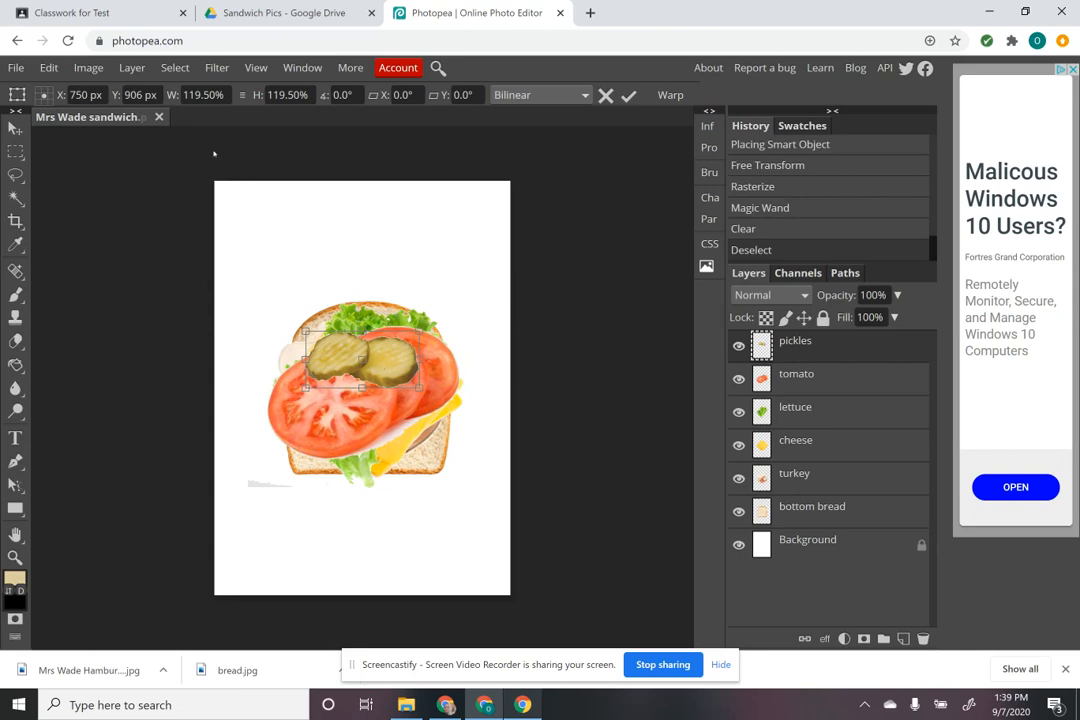
key("Return")
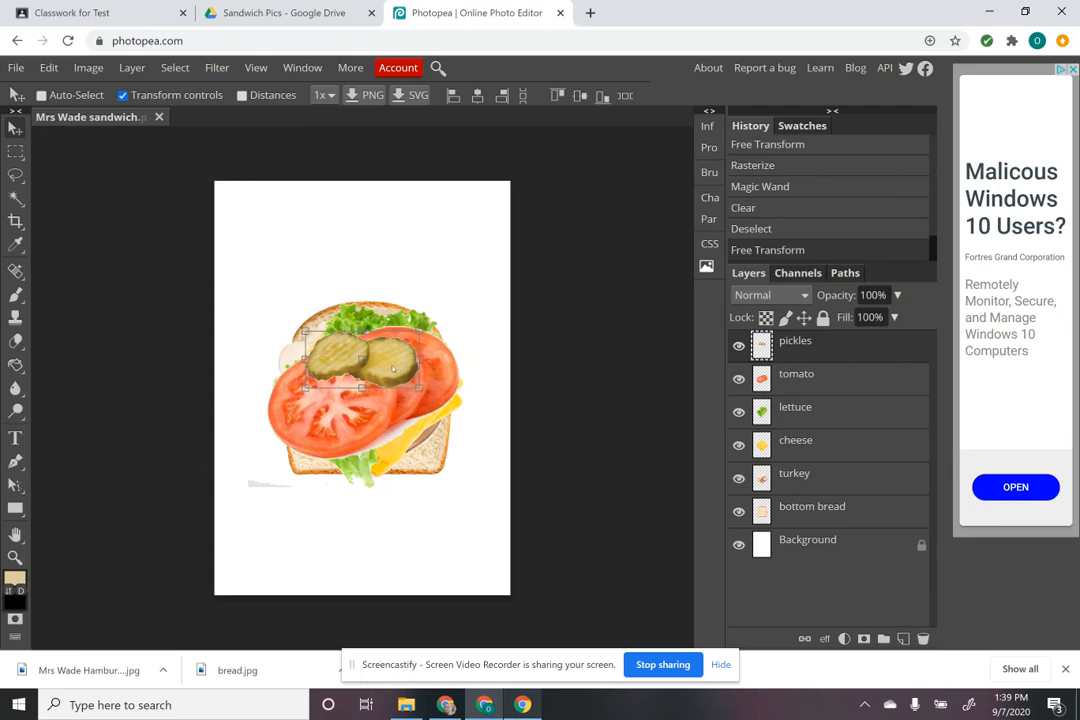
left_click_drag(393, 362, 394, 422)
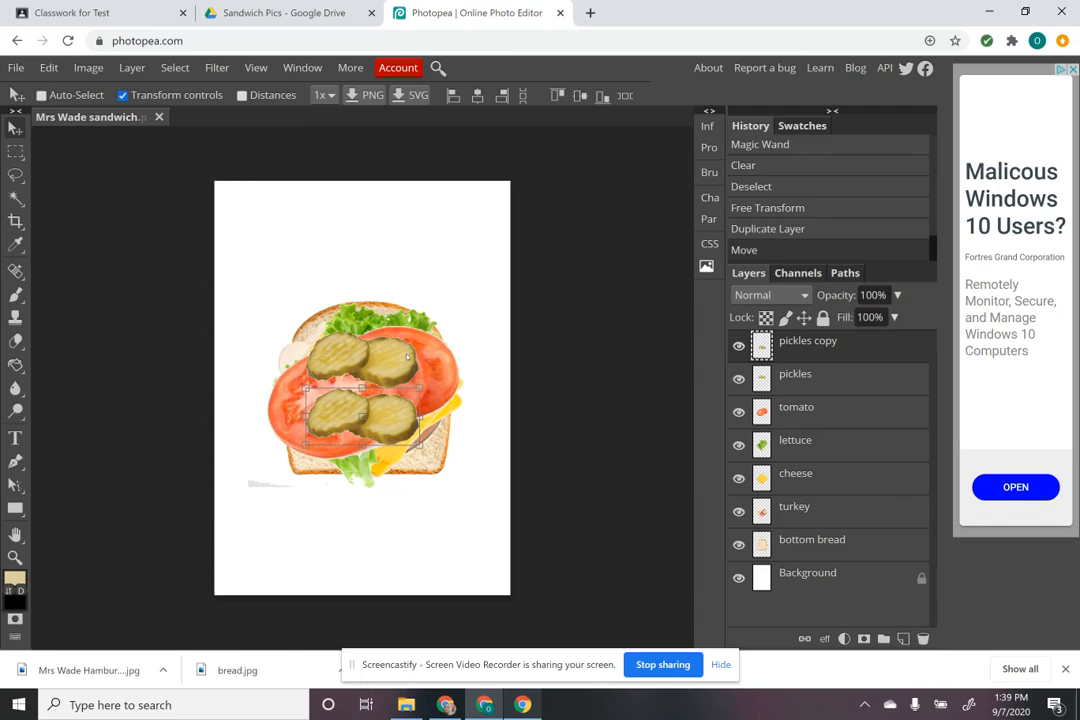
Duplicate the bottom bread layer and move the copy toward the lower right of the canvas
left_click(841, 544)
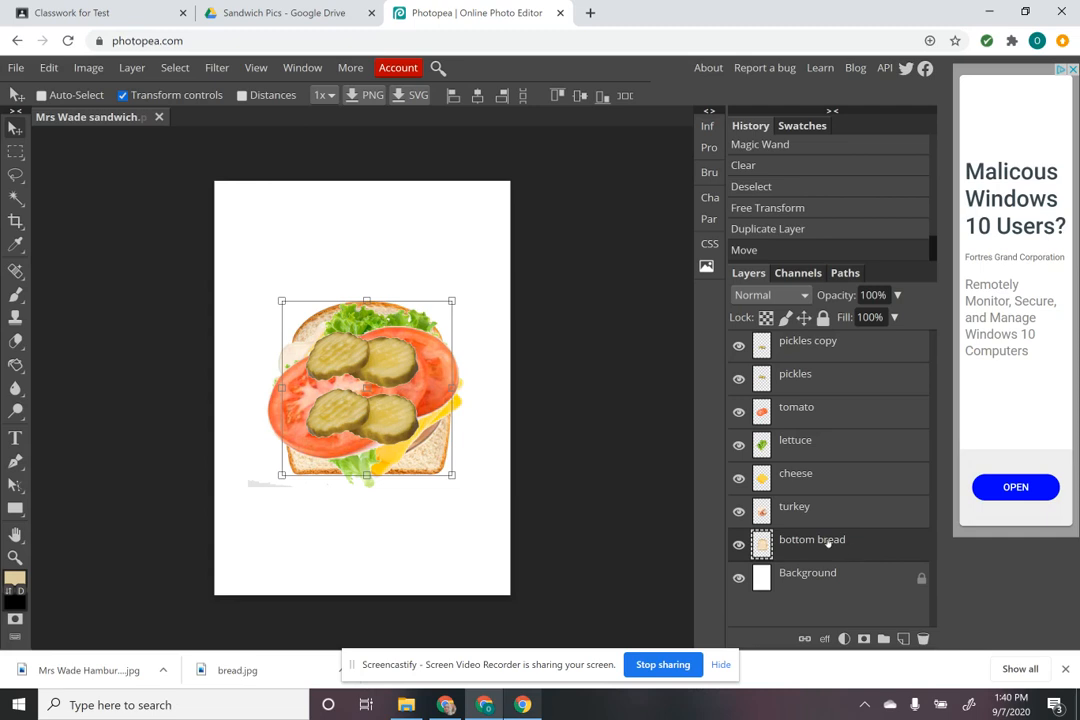
key("ctrl")
left_click_drag(427, 464, 452, 548)
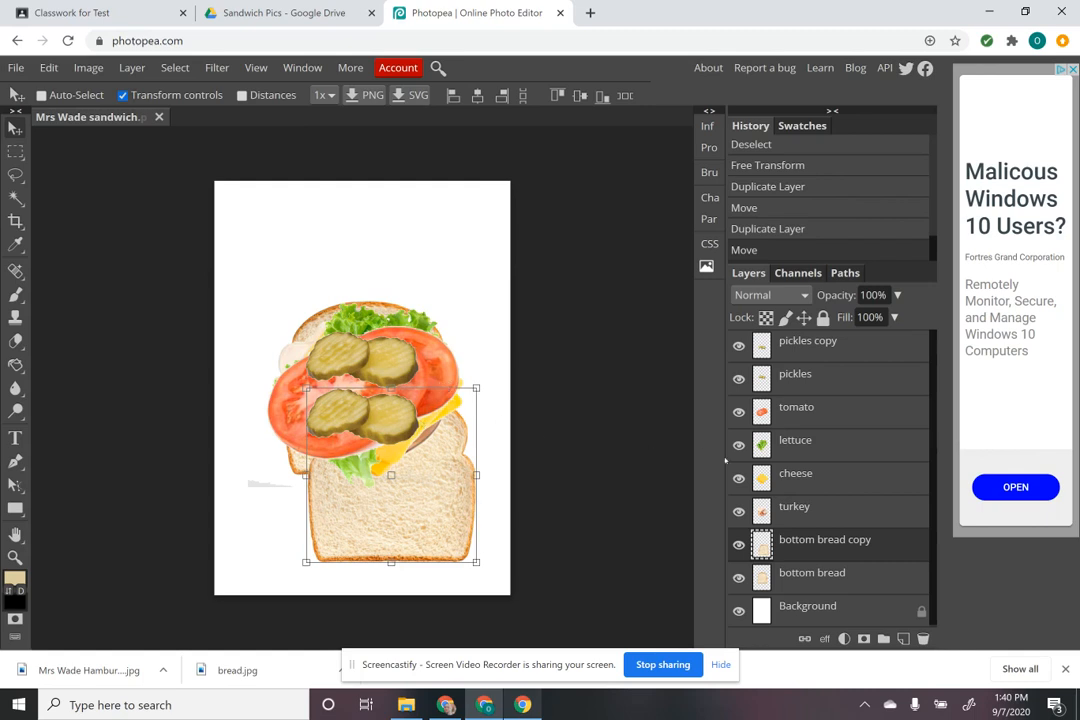
Rename the duplicated bread layer as top bread
double_click(835, 541)
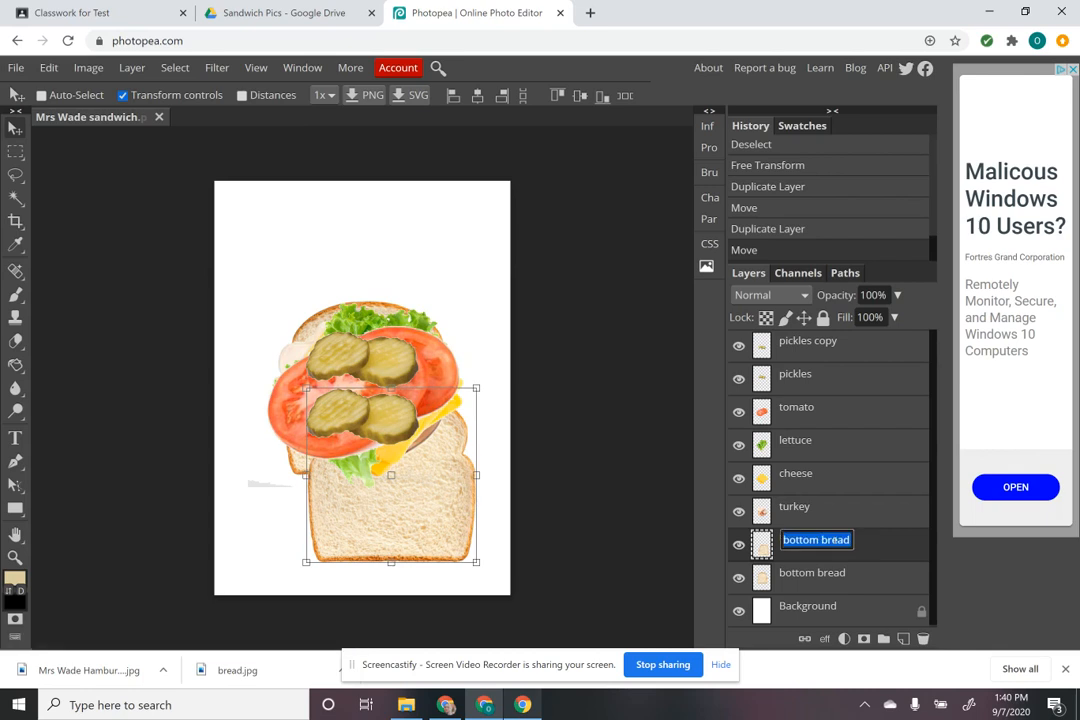
type("top bread")
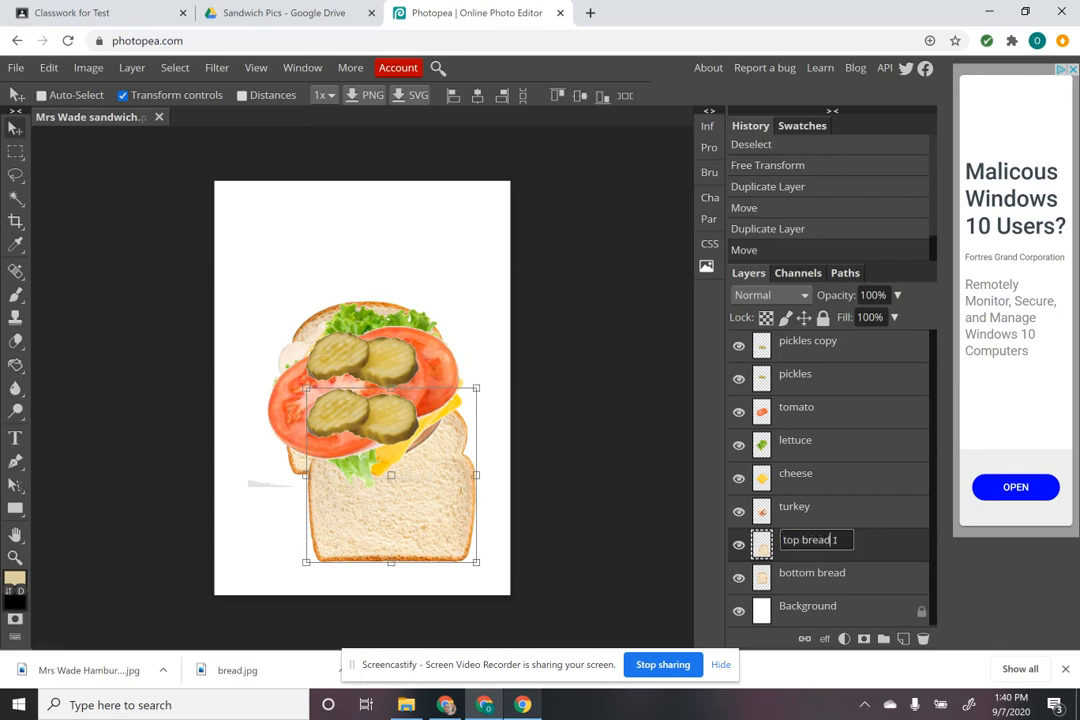
key("Return")
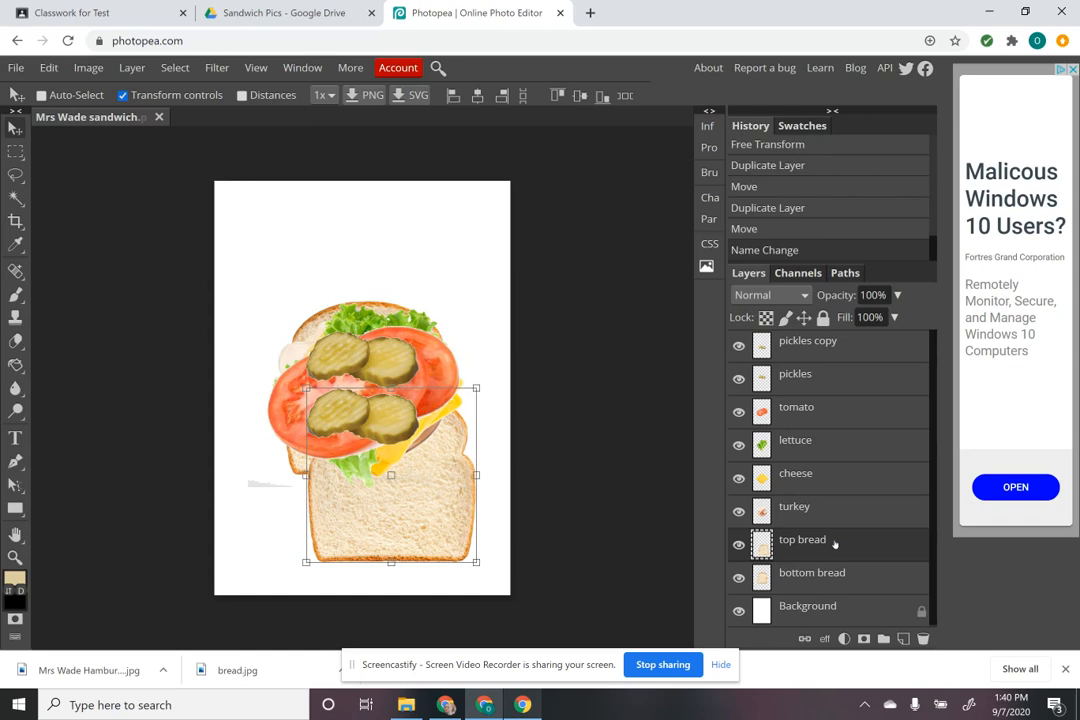
Bring the top bread layer above all other layers and move the slice to the upper left of the canvas
left_click_drag(827, 549, 788, 338)
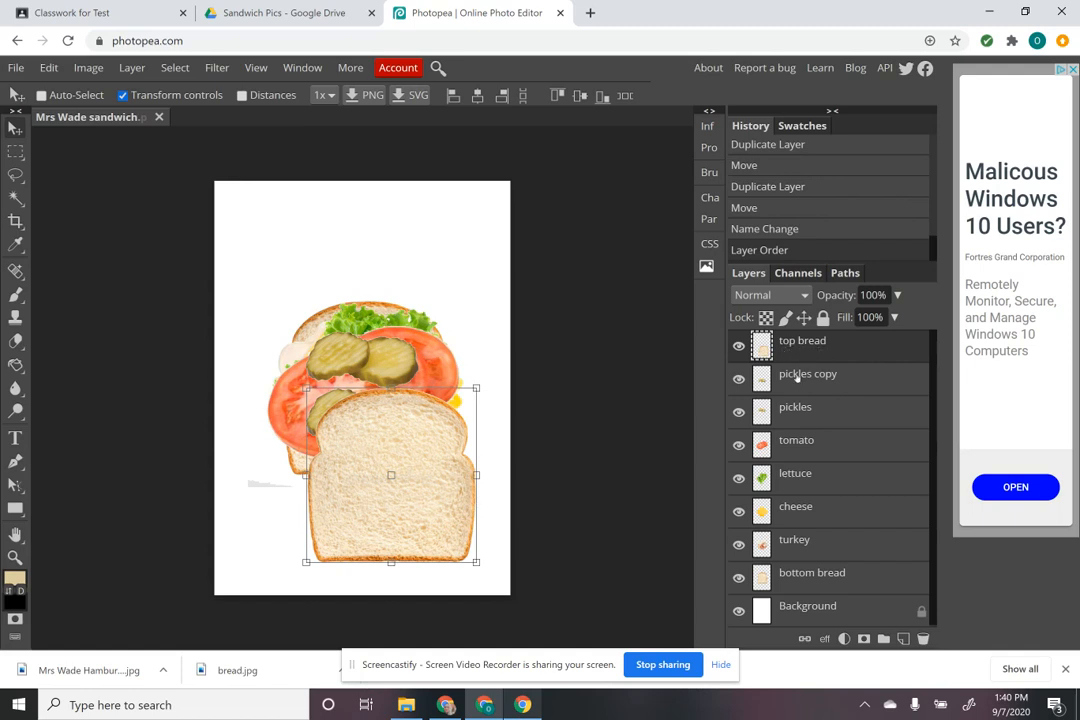
left_click_drag(393, 441, 373, 349)
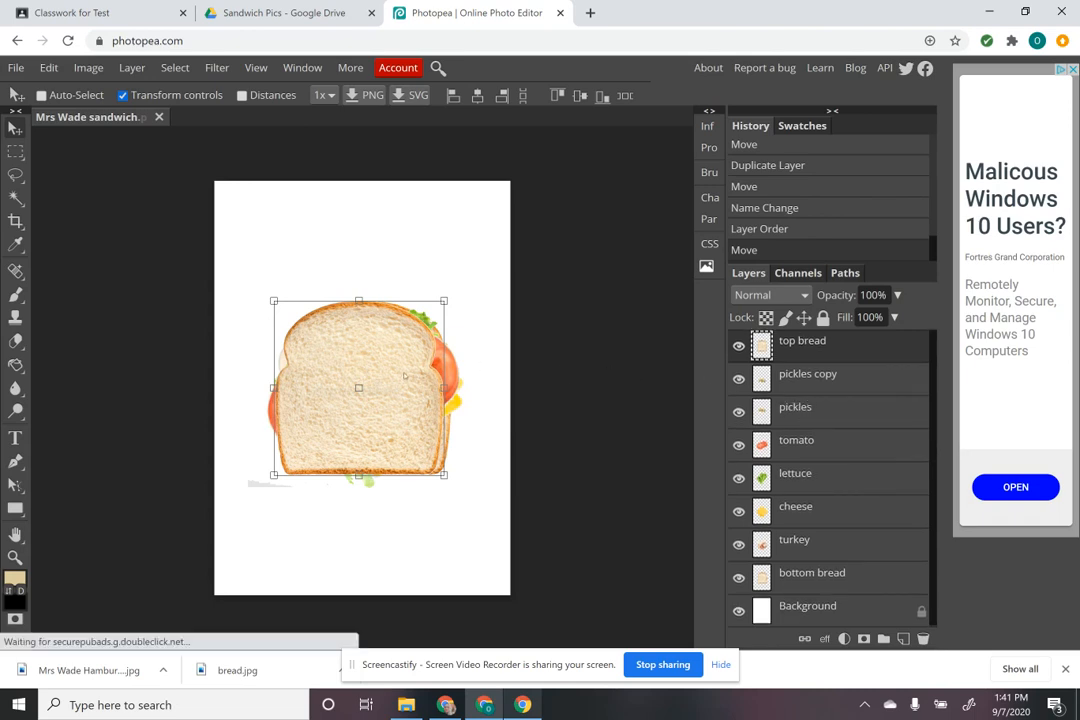
left_click_drag(400, 367, 358, 261)
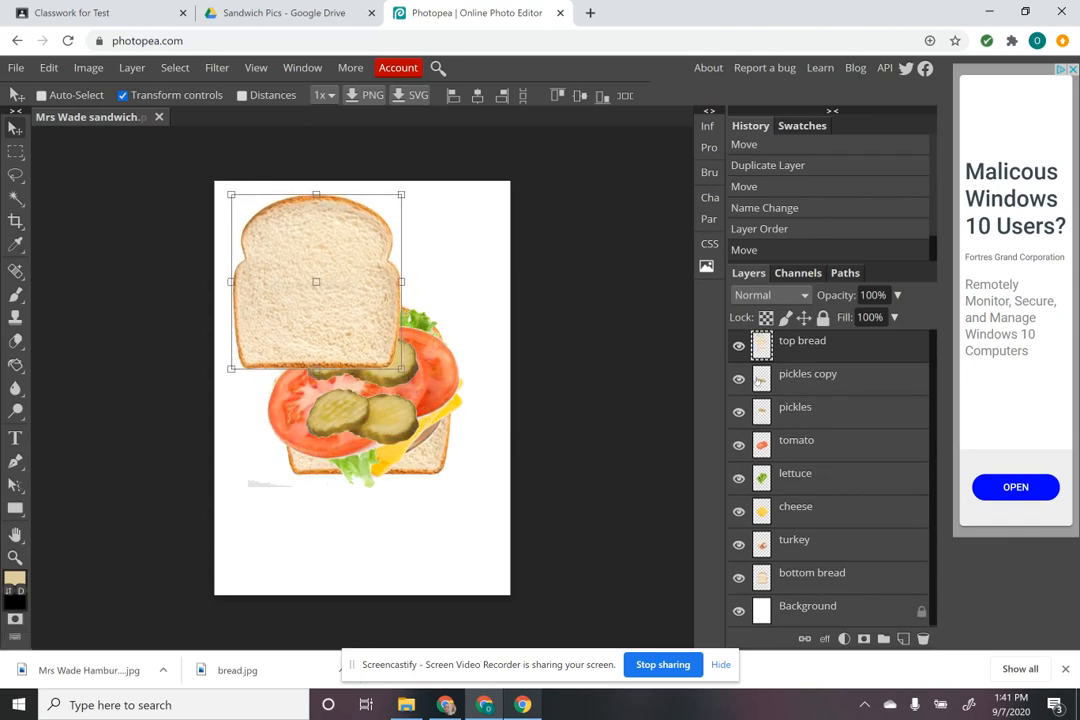
Reorder the filling layers from top to bottom as pickles copy, pickles, cheese, lettuce, tomato and turkey
left_click_drag(756, 382, 806, 488)
left_click_drag(810, 540, 805, 368)
left_click_drag(805, 426, 797, 448)
left_click_drag(805, 374, 803, 468)
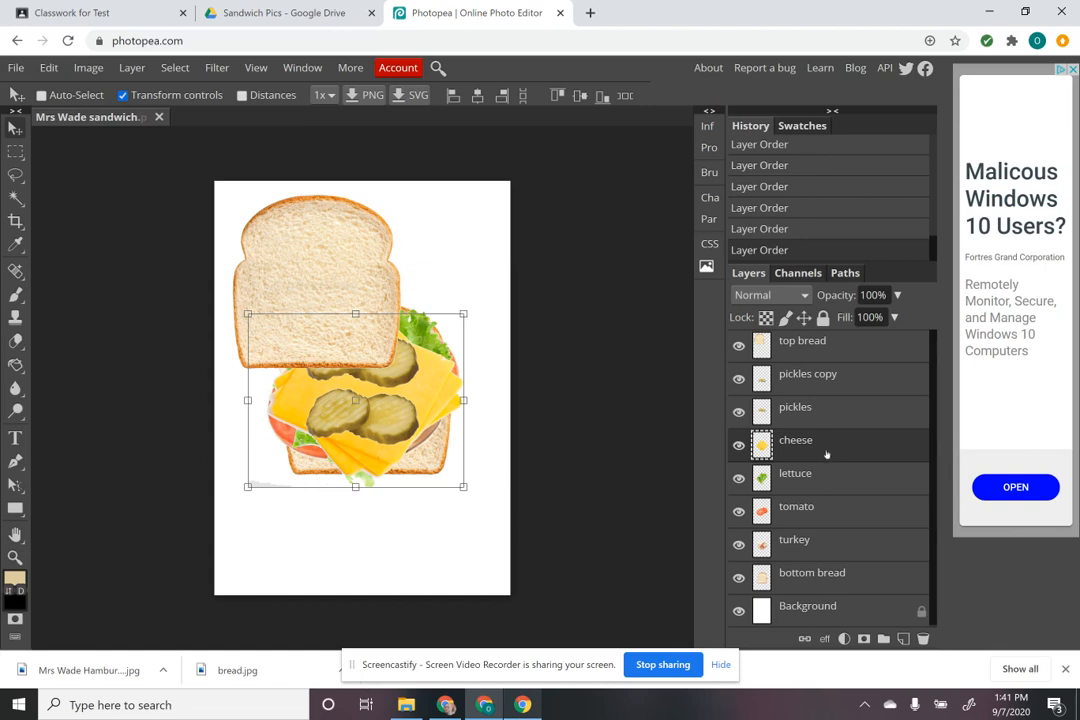
Move the bottom bread to the lower right of the canvas and shift the turkey down over it
left_click(811, 342)
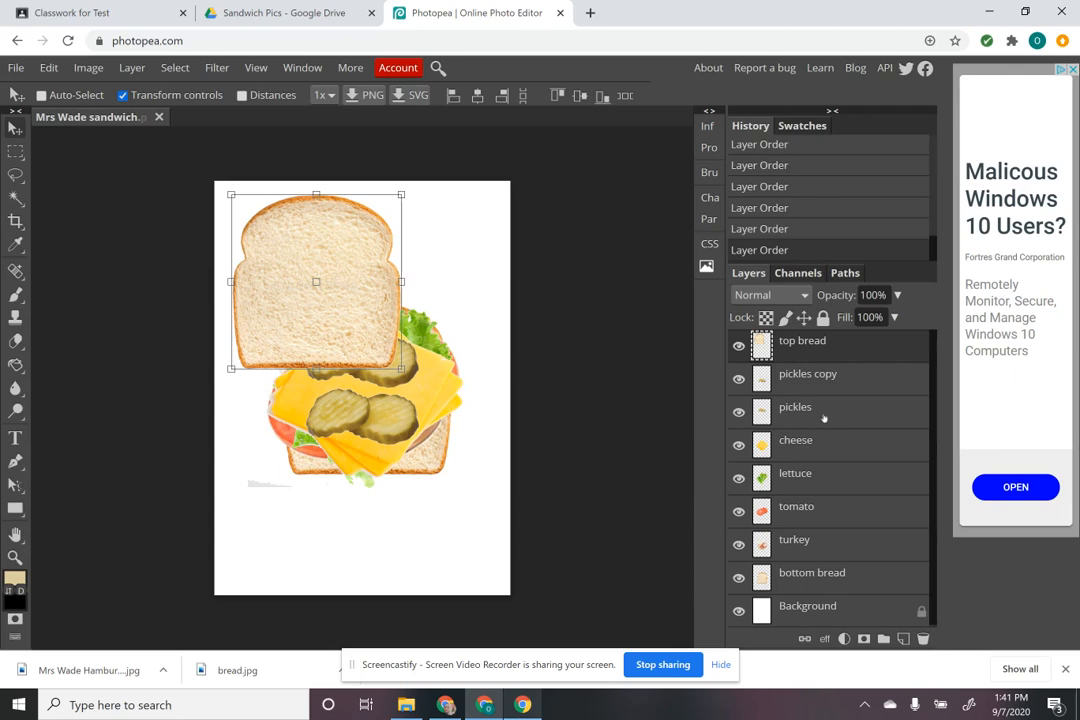
scroll(856, 497, "down", 1)
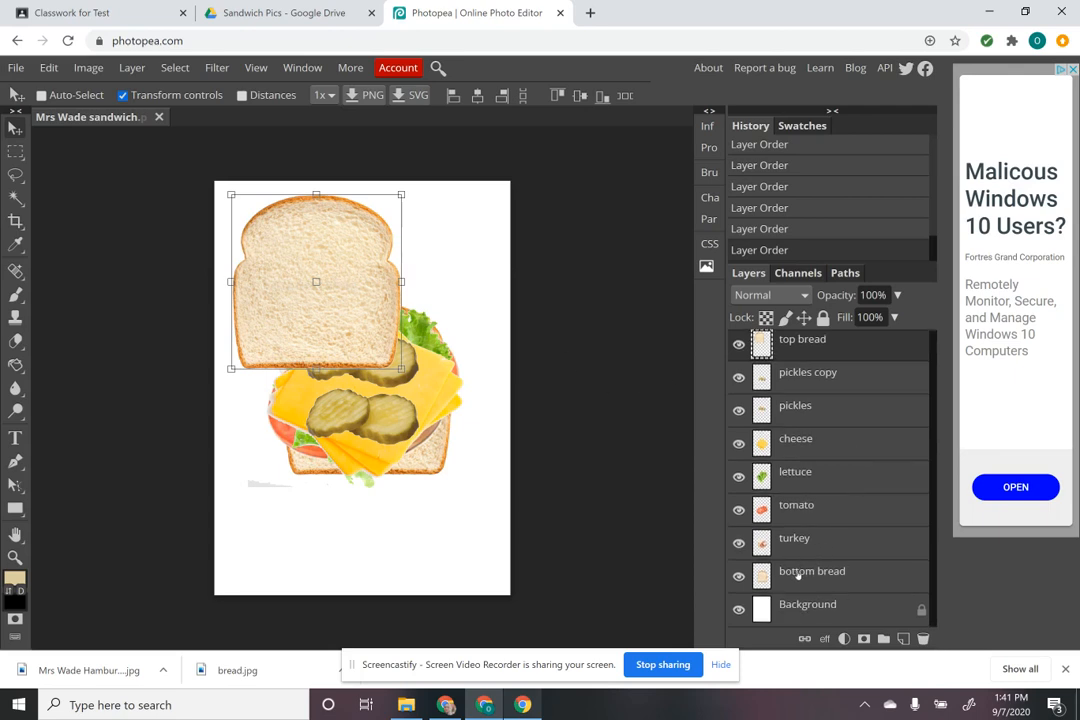
left_click(805, 572)
left_click_drag(433, 457, 467, 549)
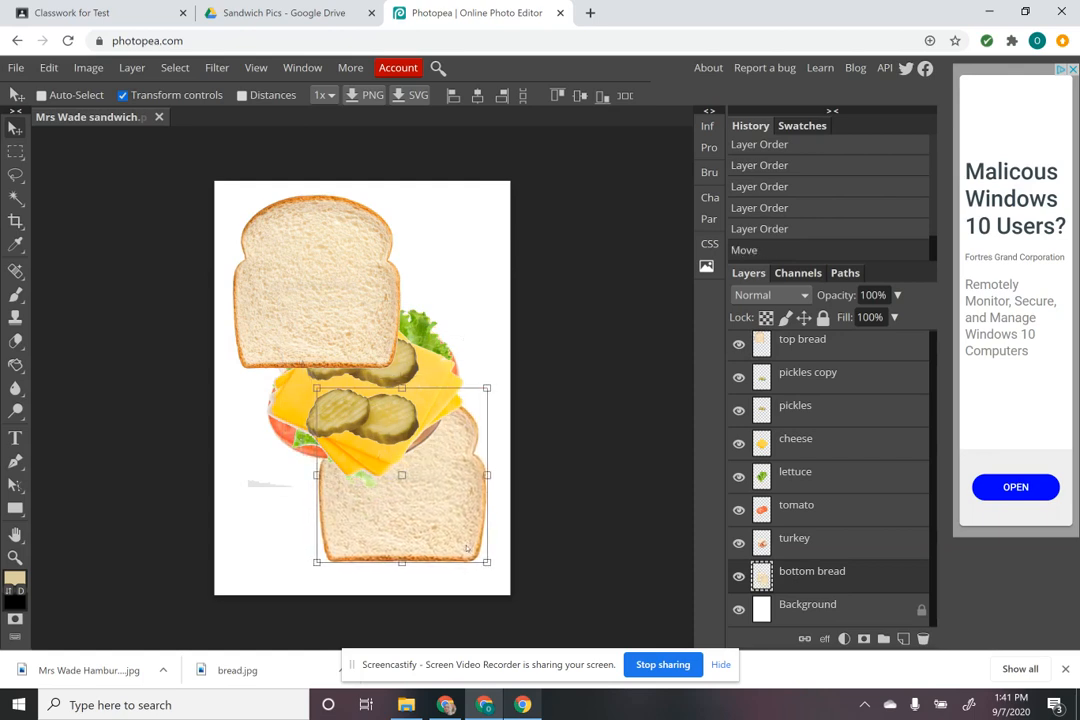
left_click(810, 545)
left_click_drag(420, 415, 449, 490)
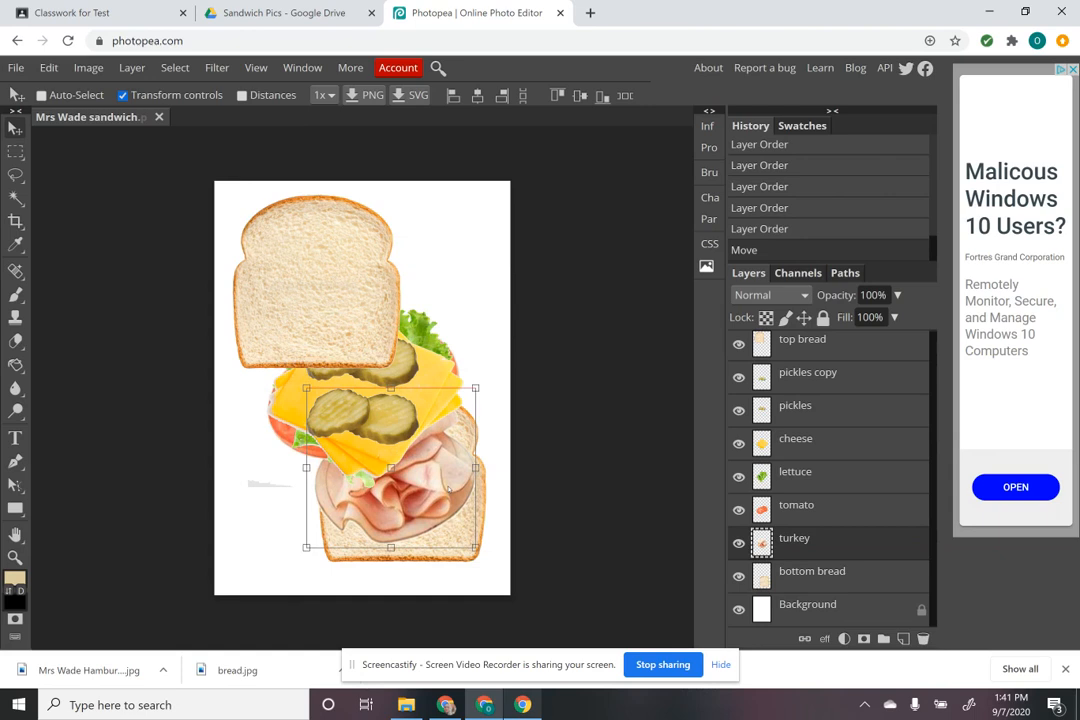
Shift the tomato down and right above the turkey, and move the lettuce right so it sticks out beside the cheese
left_click(770, 507)
left_click_drag(350, 448, 380, 489)
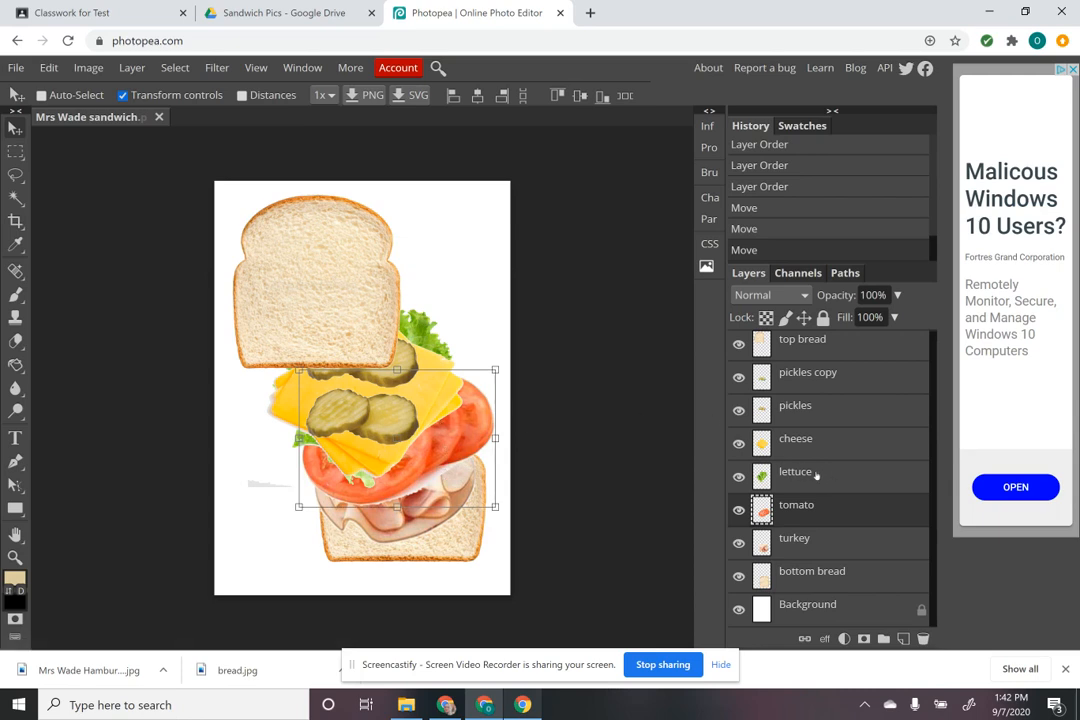
left_click(758, 476)
left_click_drag(400, 340, 454, 348)
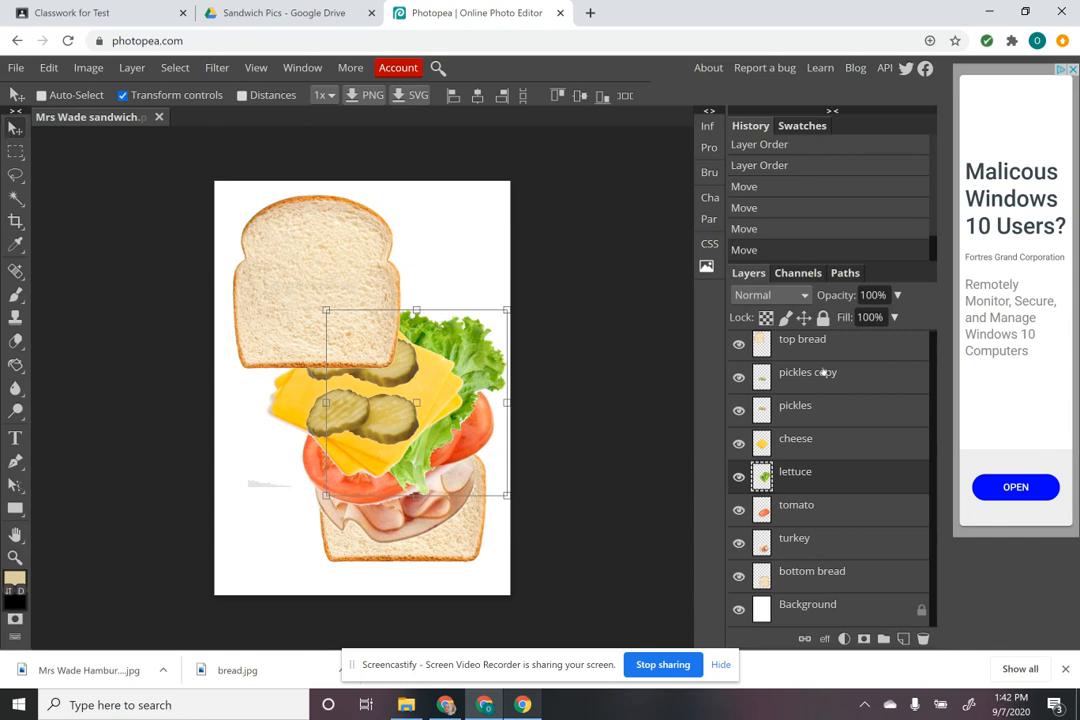
Save the sandwich project as a PSD file
scroll(829, 387, "up", 1)
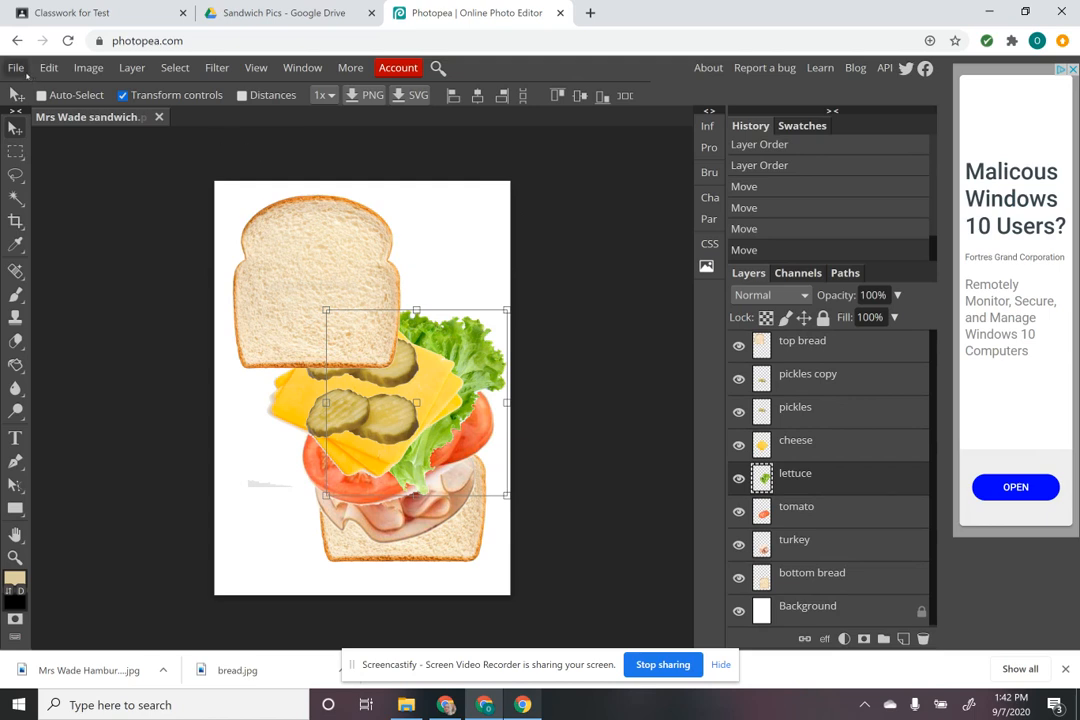
left_click(20, 69)
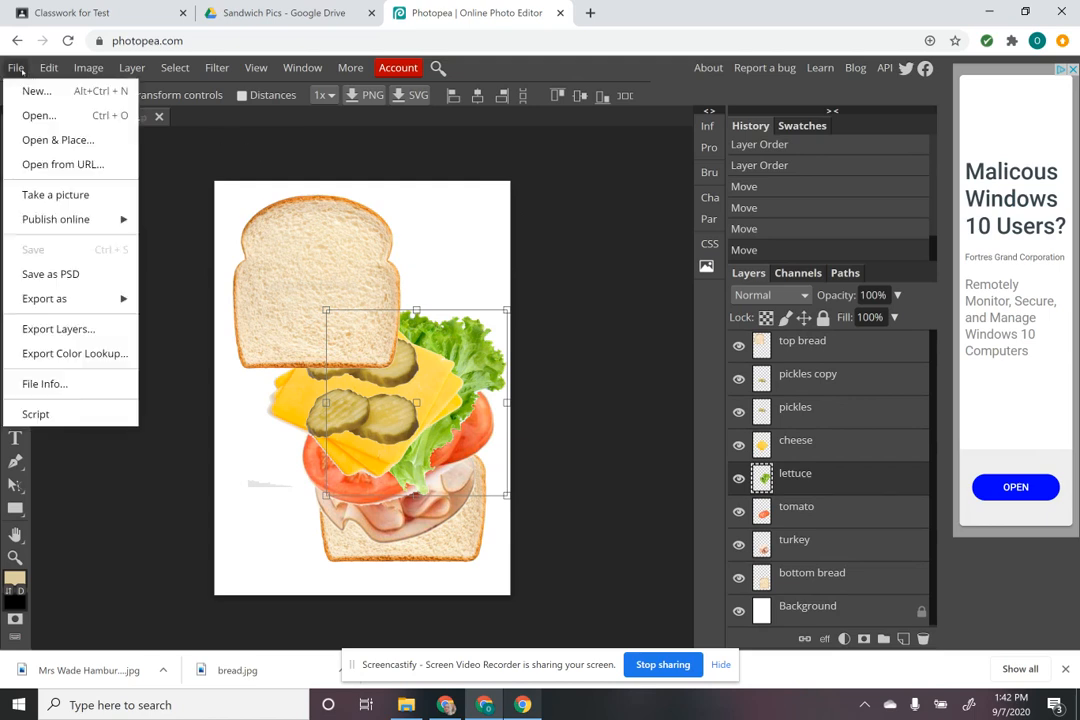
left_click(35, 276)
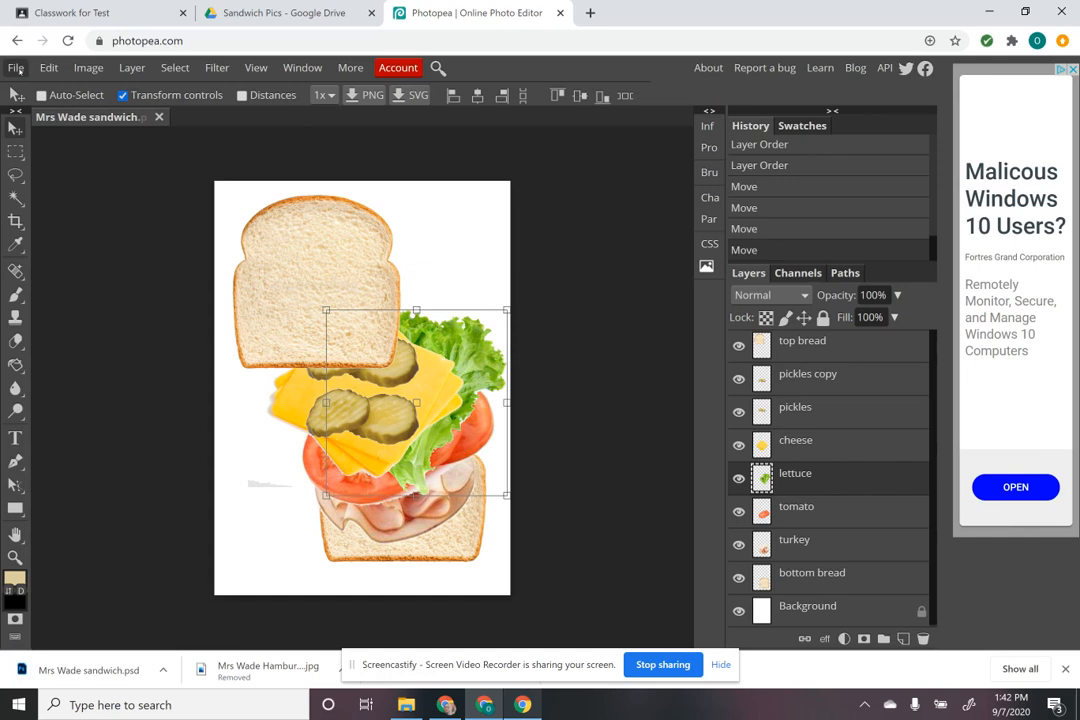
Export the sandwich as a JPG at 1500 × 2100 px and 70% quality
left_click(17, 68)
mouse_move(66, 298)
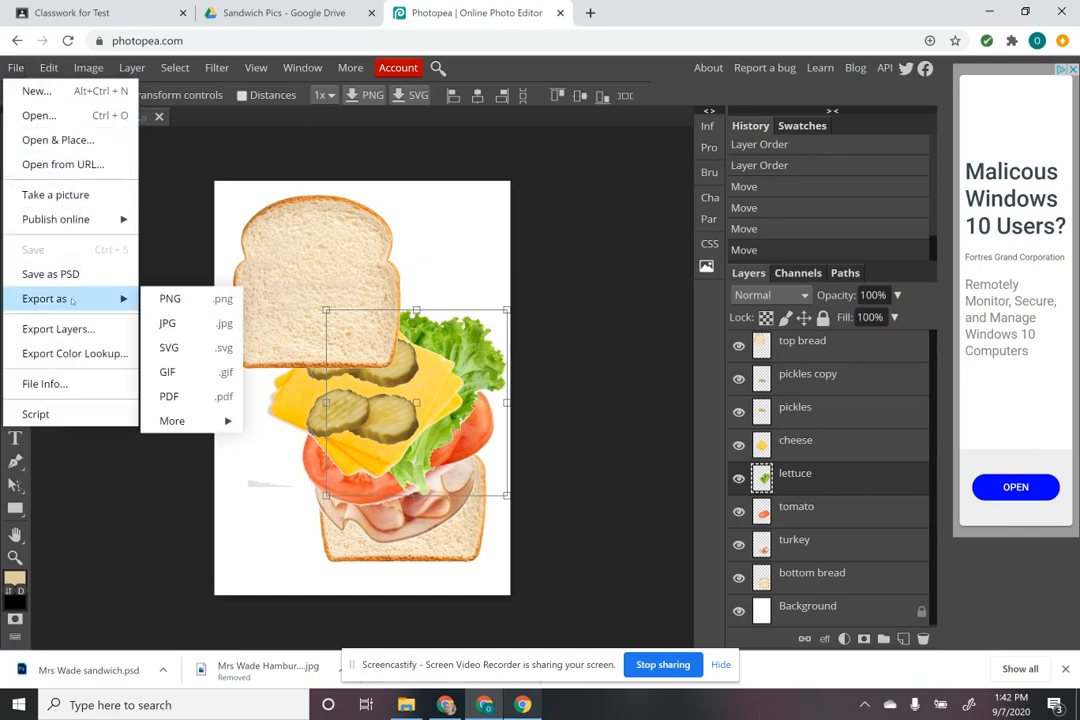
left_click(180, 323)
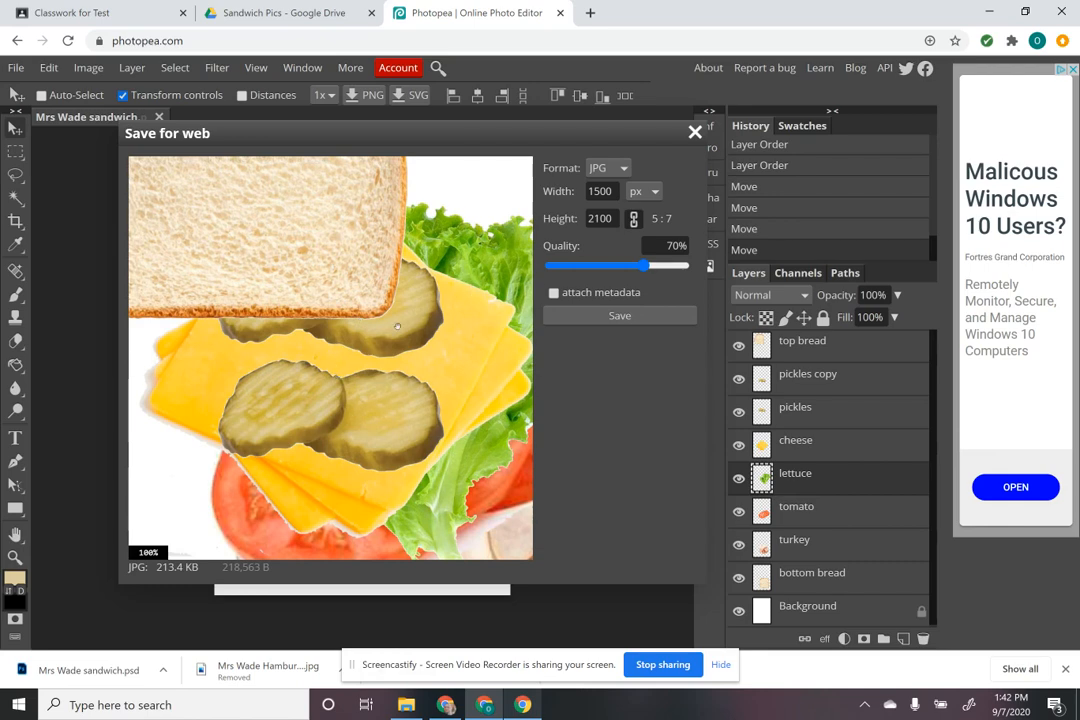
left_click(622, 316)
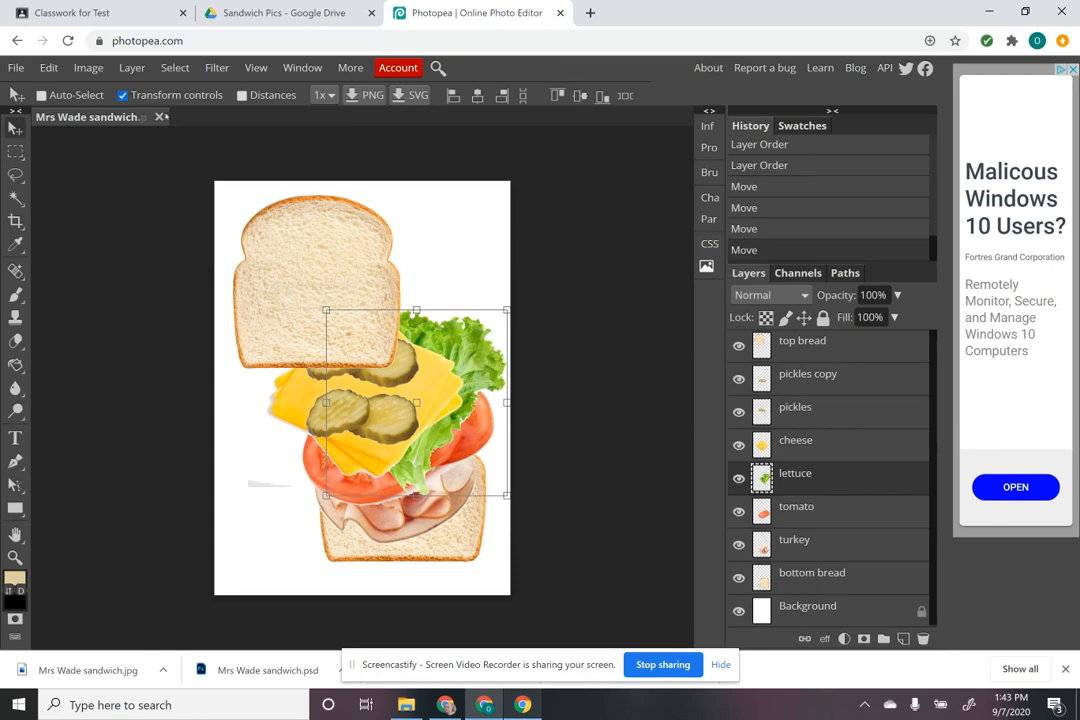
Close all open sandwich documents without saving or exporting them again
left_click(16, 67)
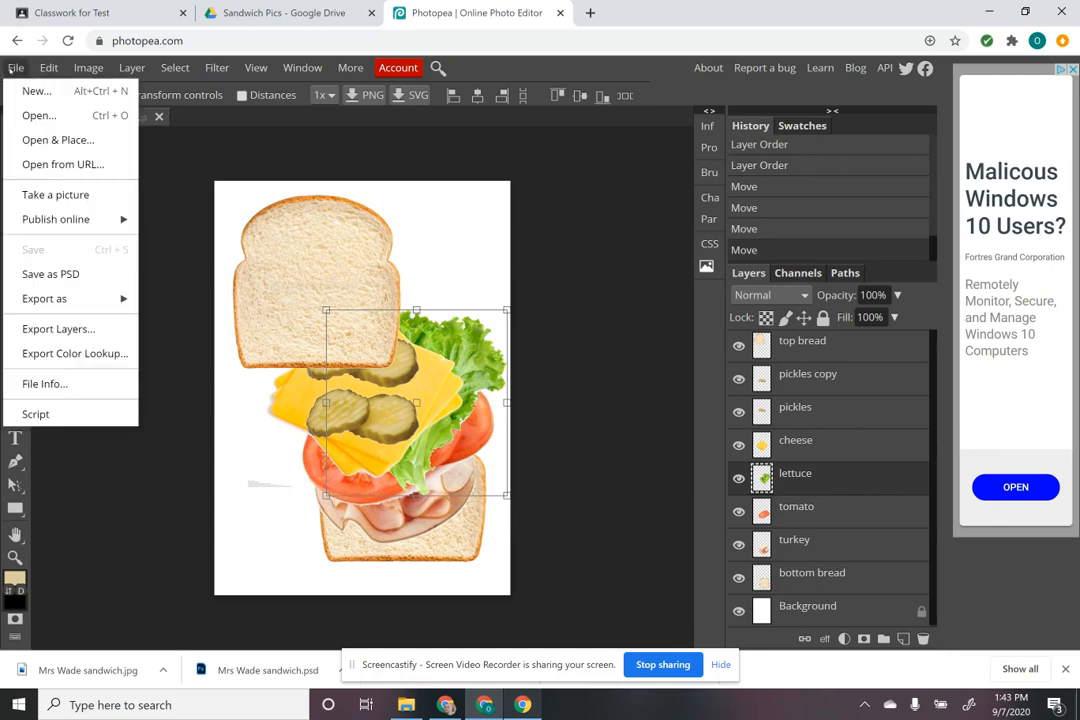
left_click(244, 124)
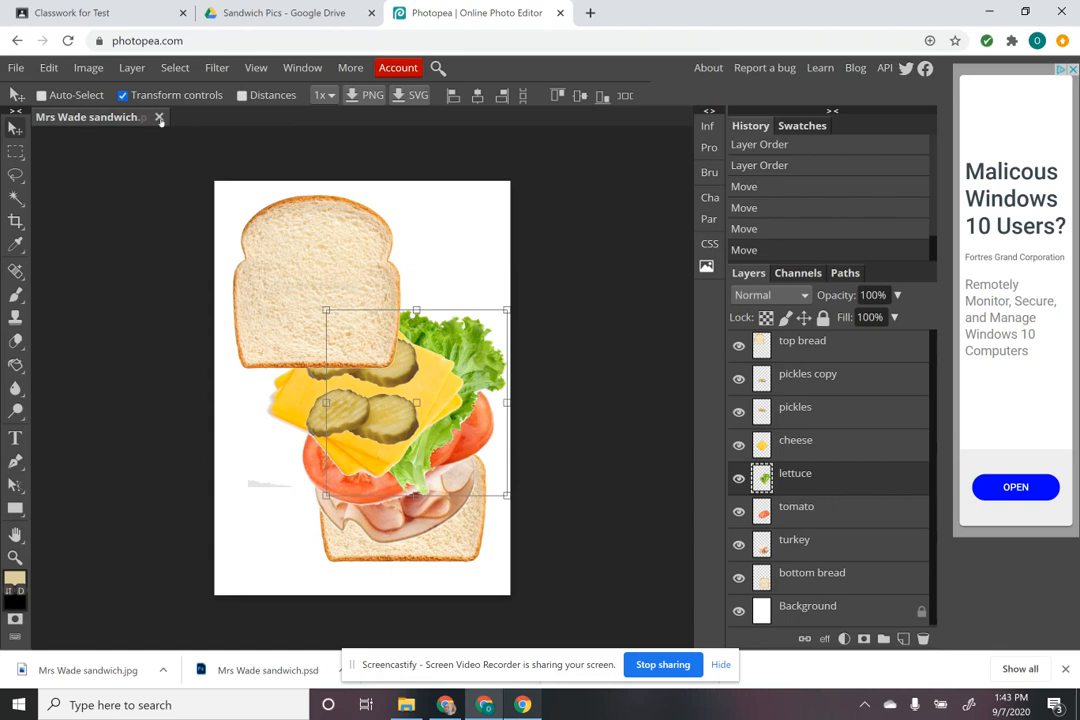
left_click(159, 117)
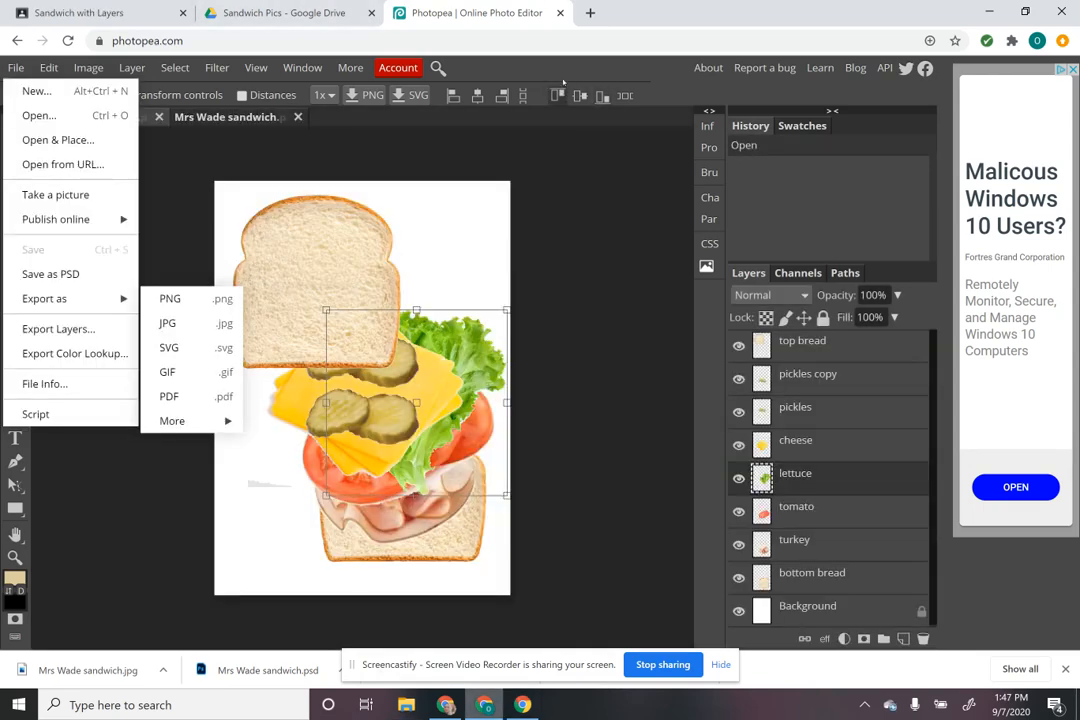
left_click(560, 84)
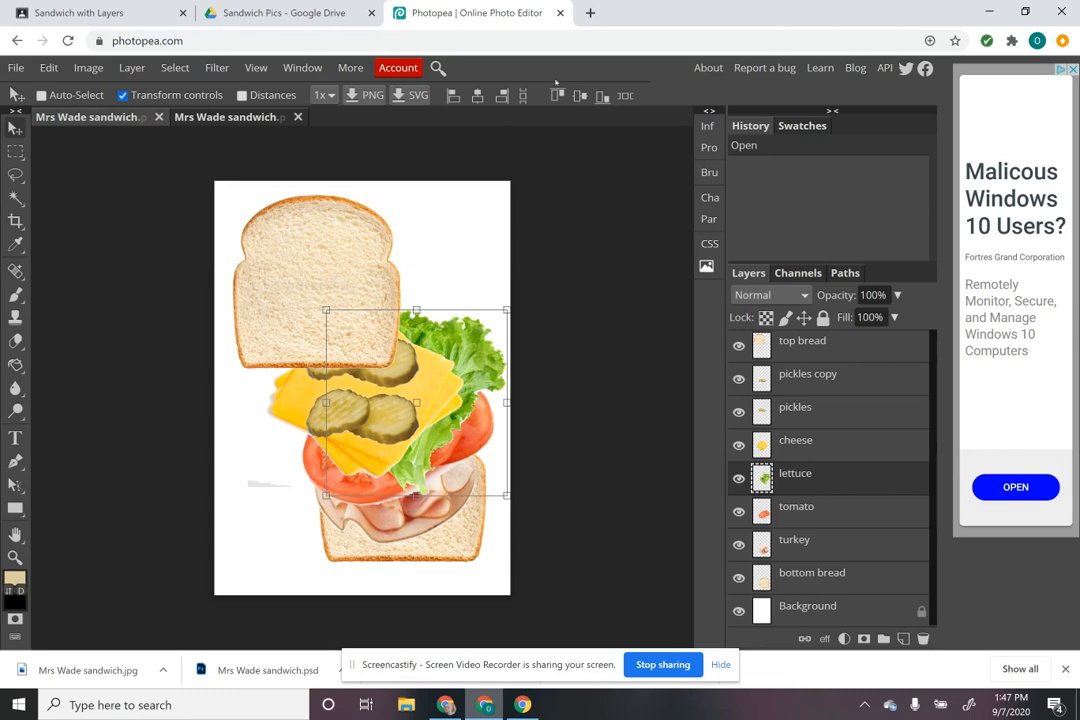
left_click(159, 117)
left_click(159, 117)
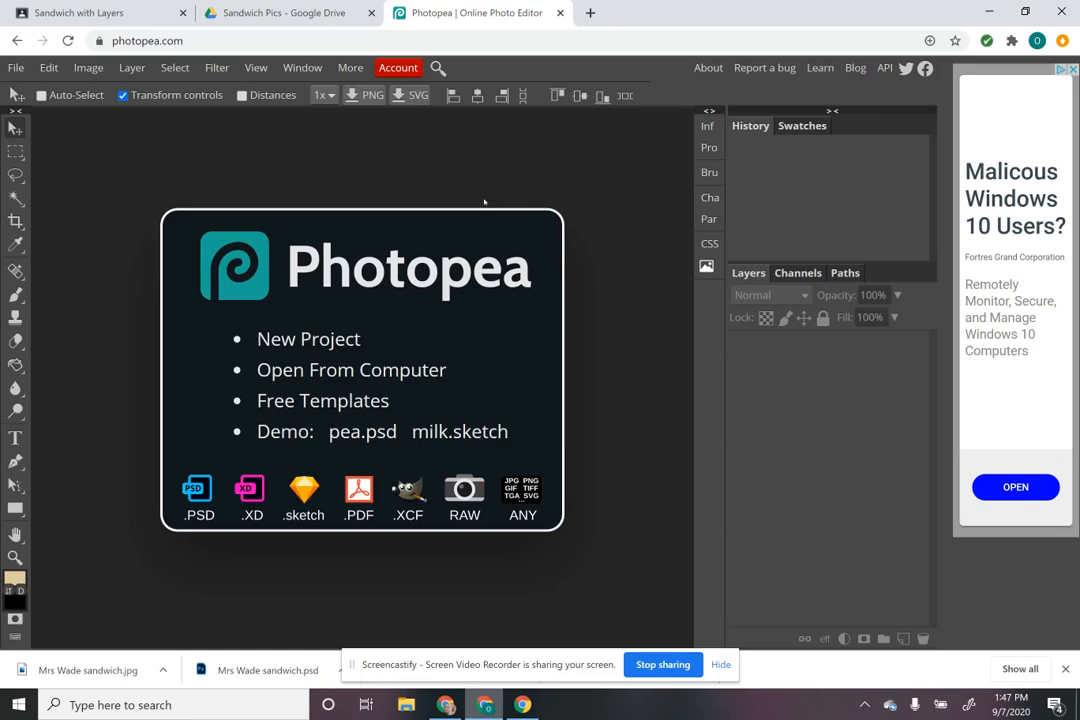
Open the layered sandwich PSD from the Downloads folder on the computer
left_click(282, 376)
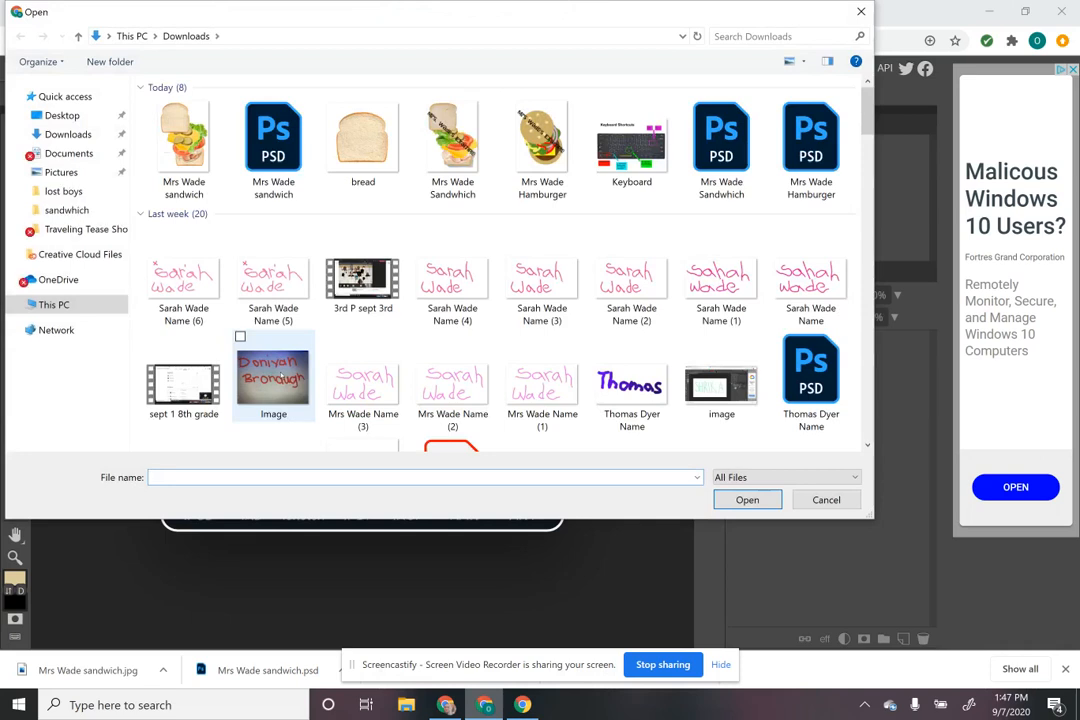
left_click(275, 145)
left_click(744, 501)
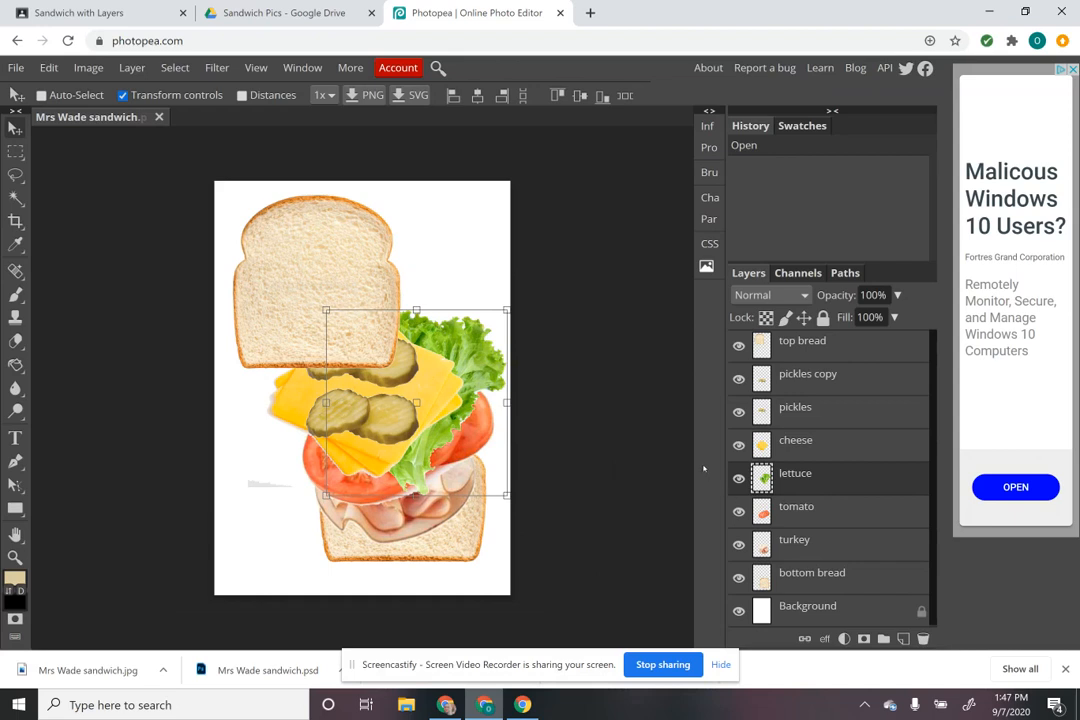
Select the ingredient layers one by one from top bread down to bottom bread to check that each is separate
left_click(808, 357)
left_click(804, 381)
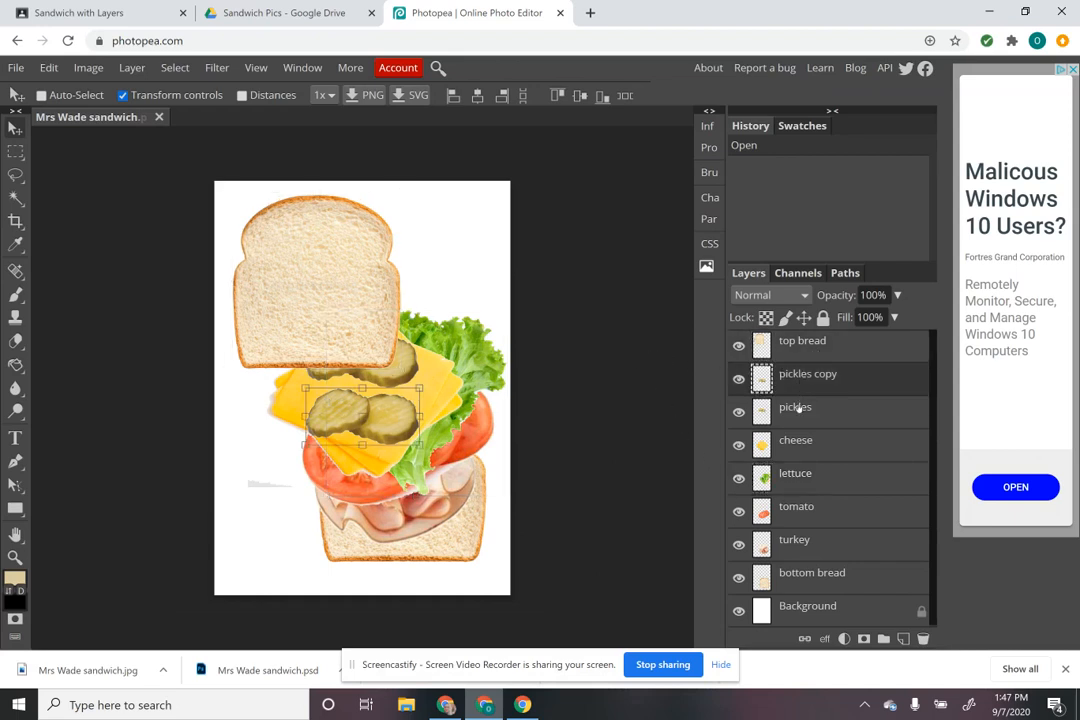
left_click(803, 411)
left_click(801, 458)
left_click(802, 477)
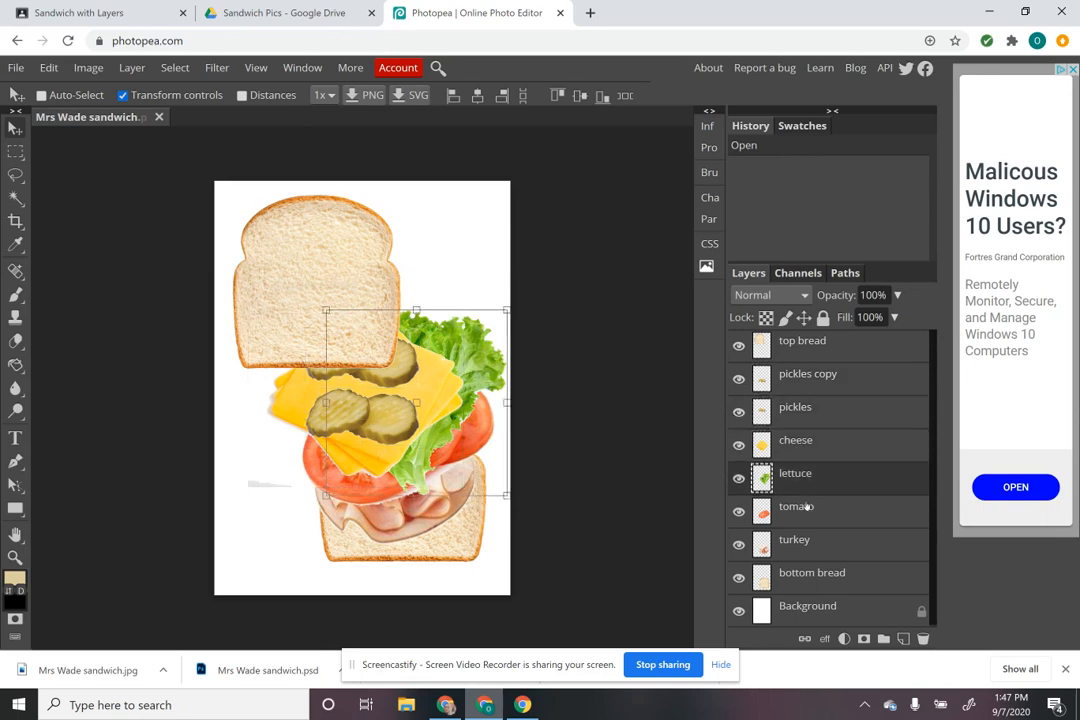
left_click(804, 509)
left_click(799, 543)
left_click(800, 577)
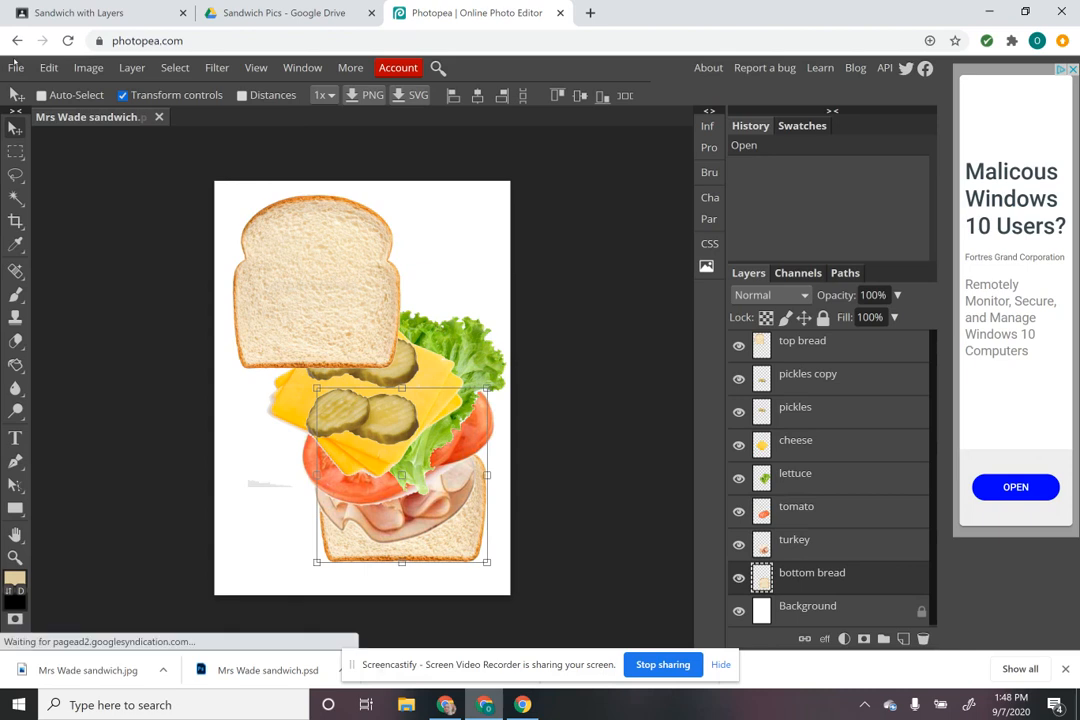
Close the PSD and open the exported sandwich JPG from the Downloads folder
left_click(16, 67)
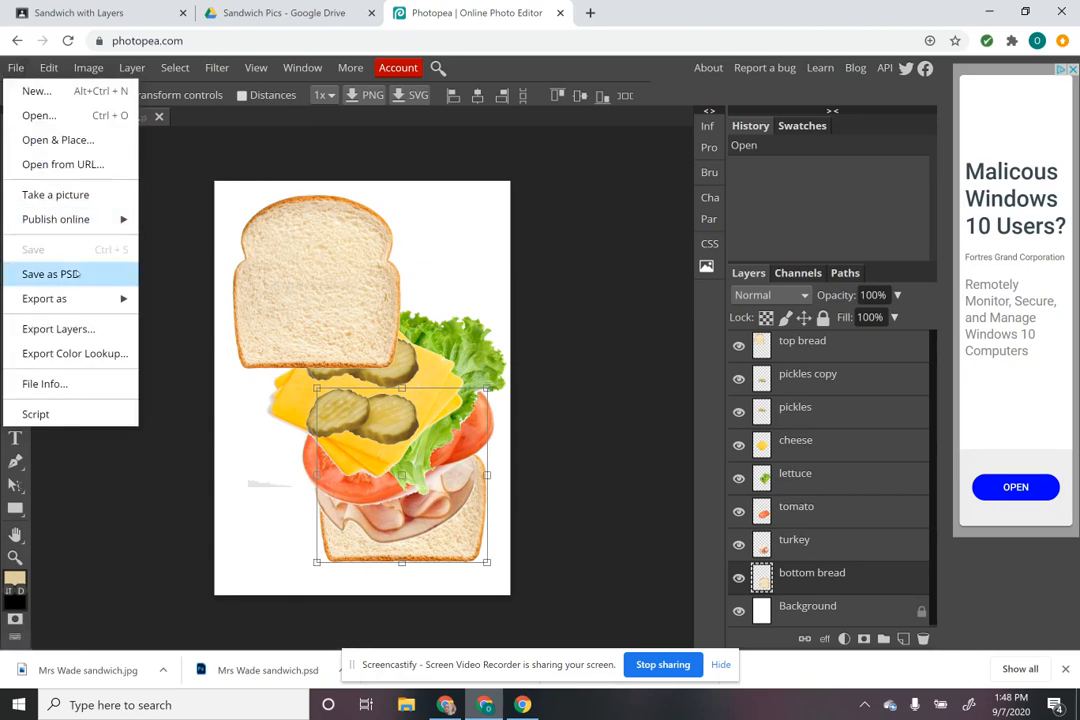
left_click(521, 61)
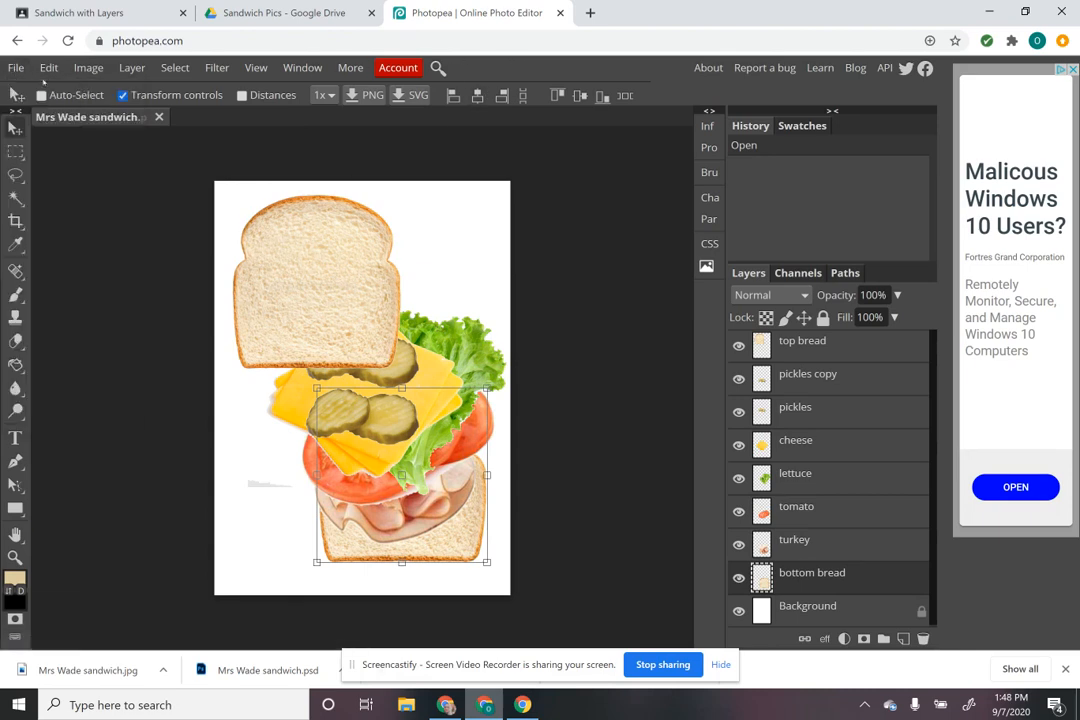
left_click(160, 117)
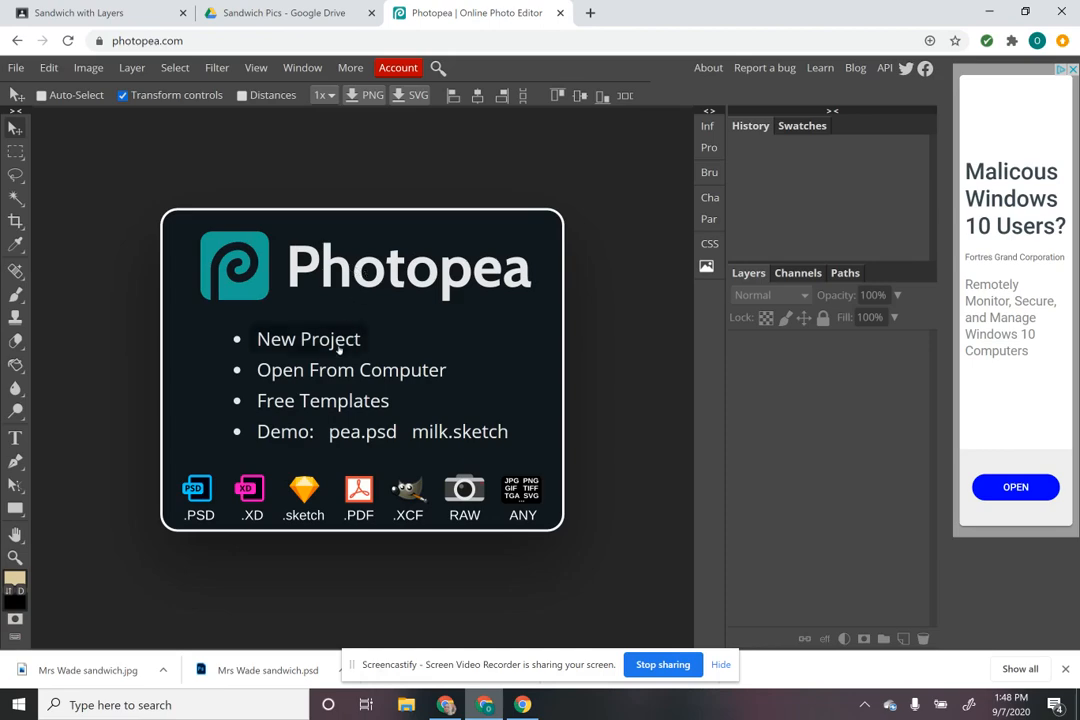
left_click(335, 378)
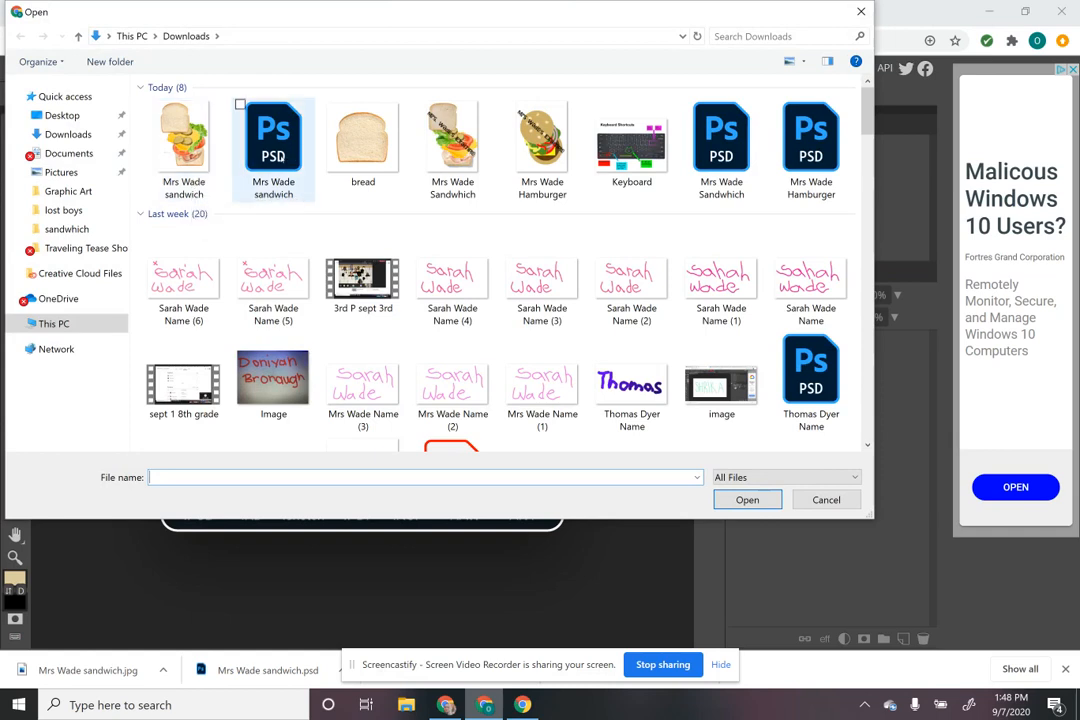
left_click(173, 130)
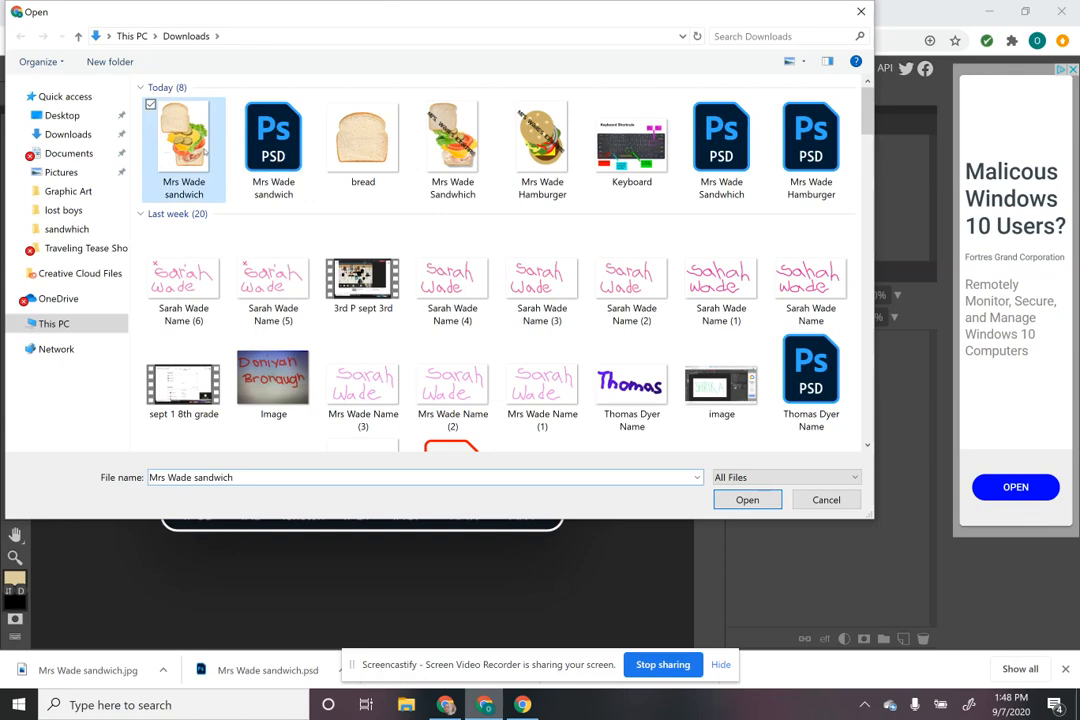
left_click(737, 503)
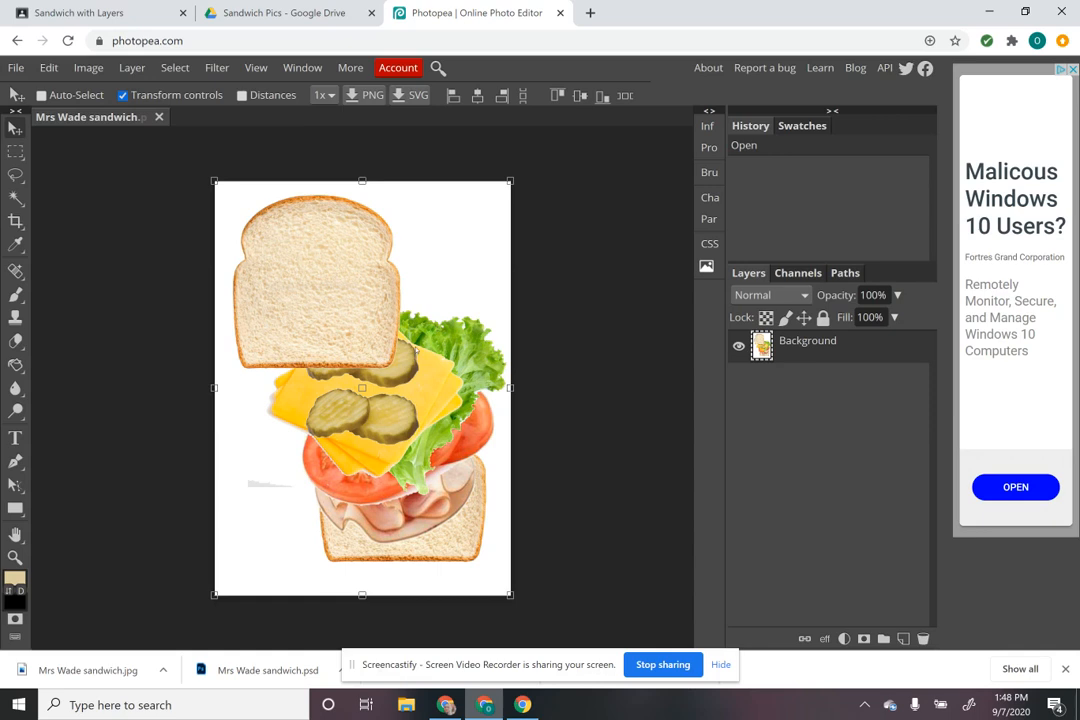
left_click(15, 67)
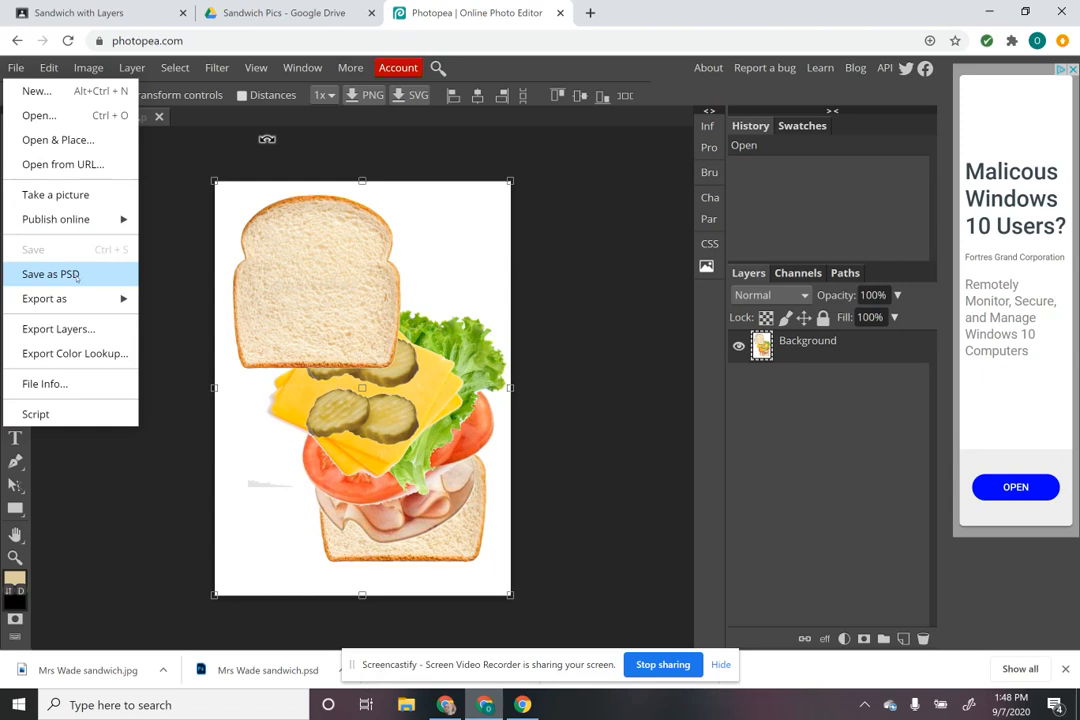
mouse_move(78, 299)
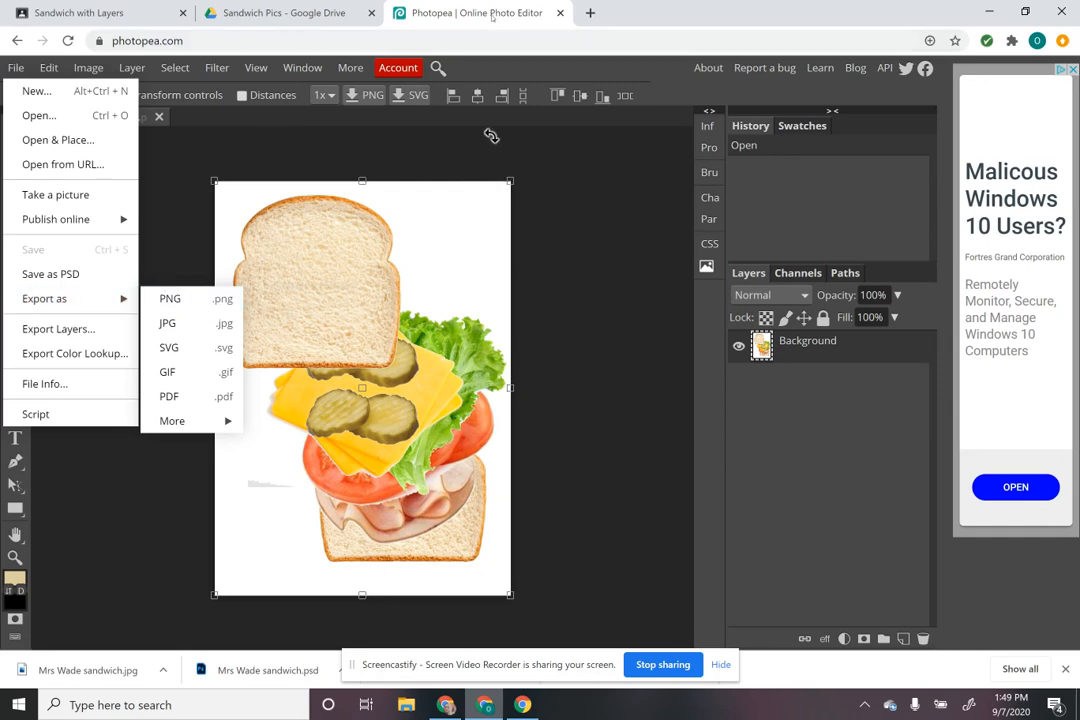
left_click(623, 232)
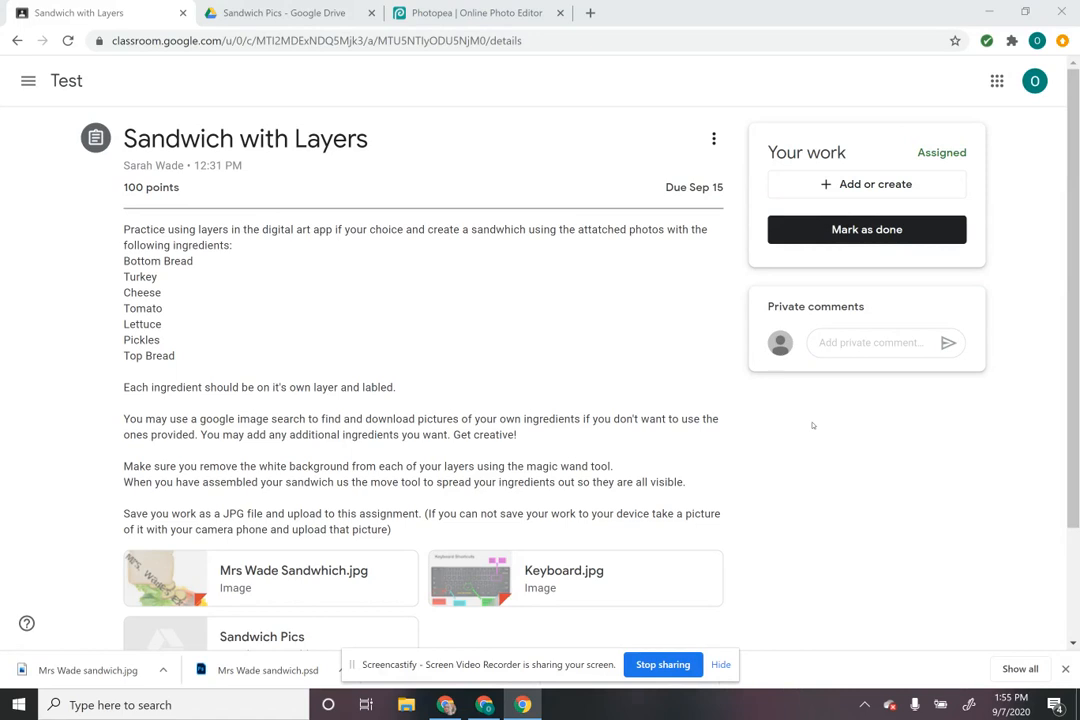
In Google Classroom, upload the exported sandwich JPG from Downloads to the "Sandwich with Layers" assignment and turn it in
left_click(884, 184)
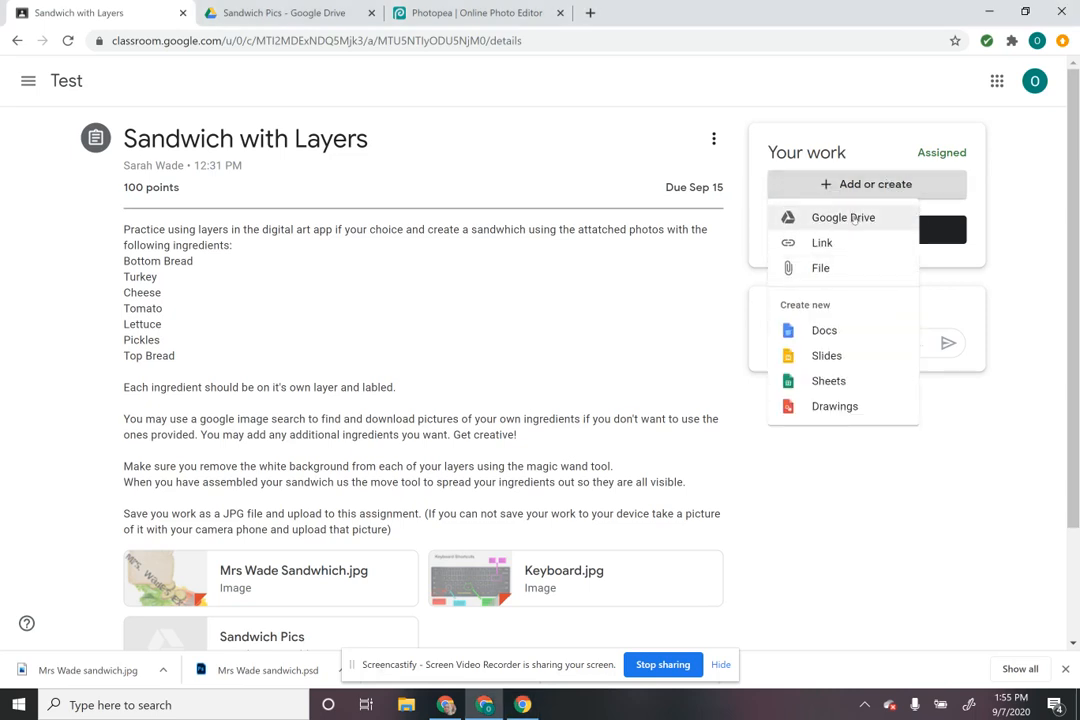
left_click(818, 269)
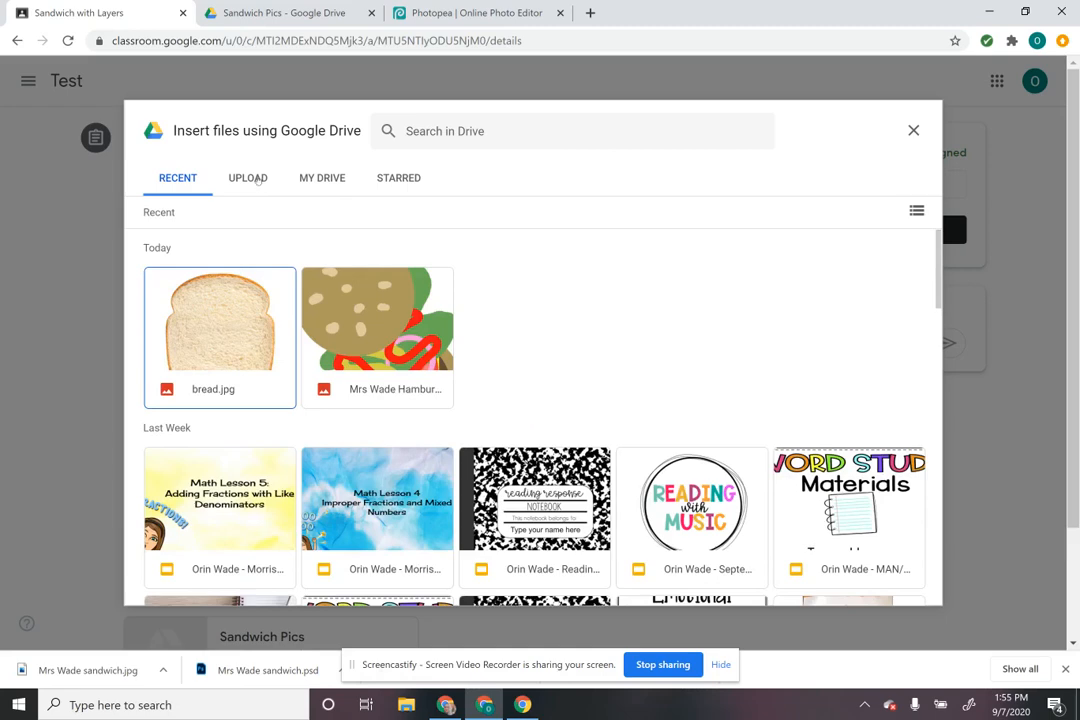
left_click(258, 180)
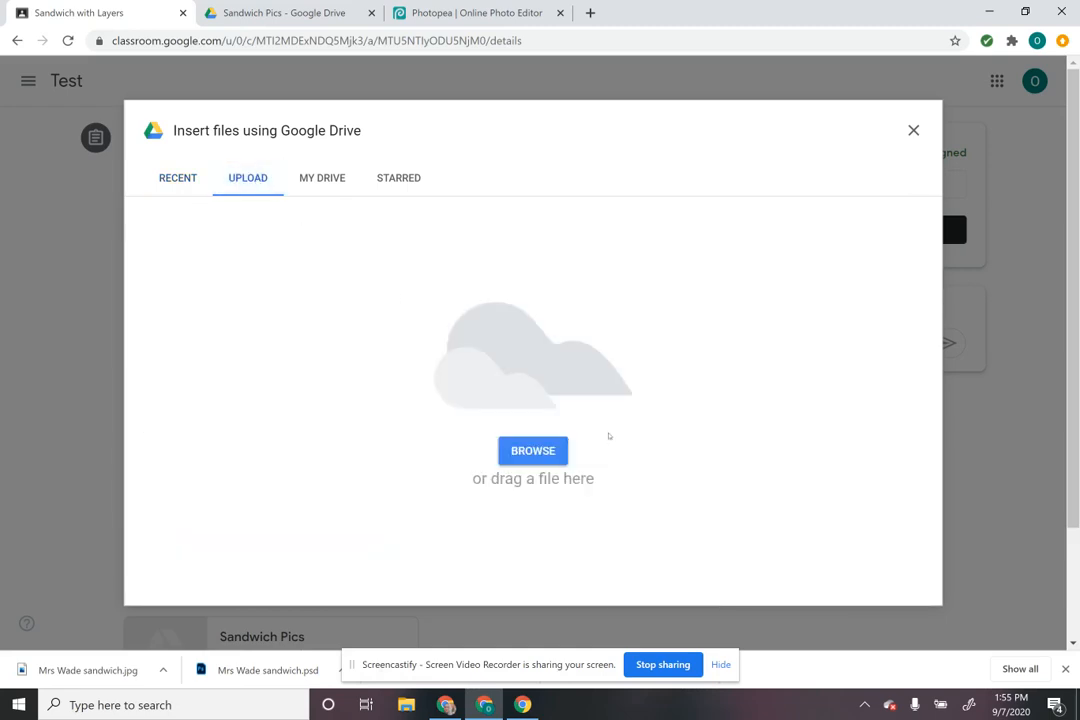
left_click(534, 450)
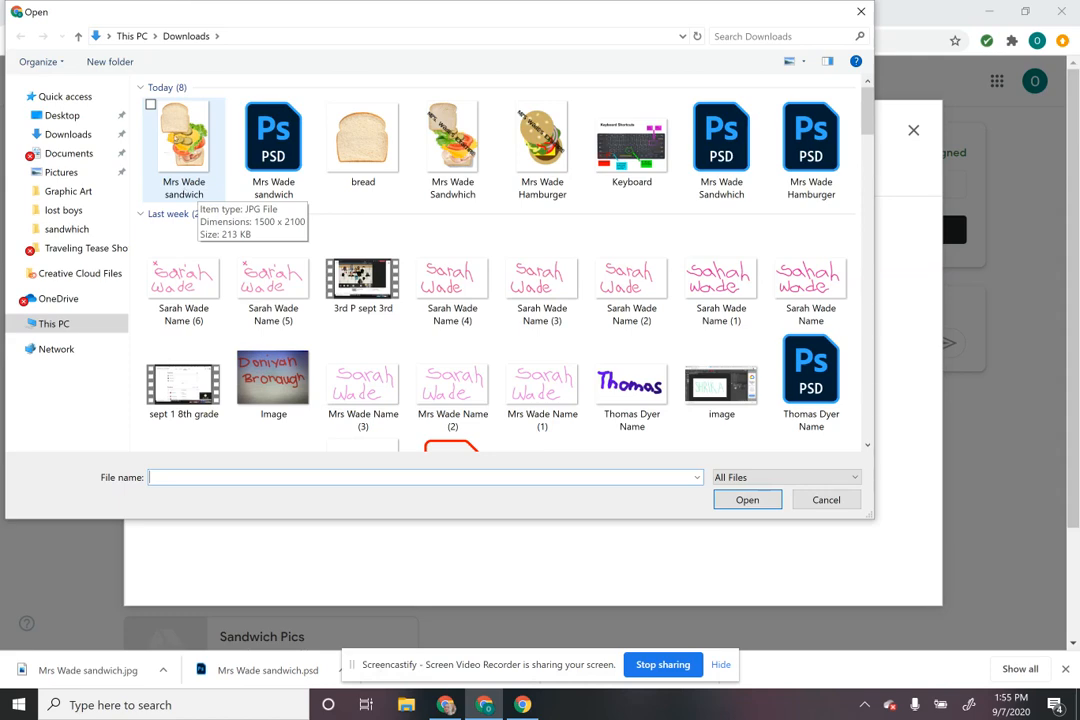
left_click(184, 190)
left_click(748, 500)
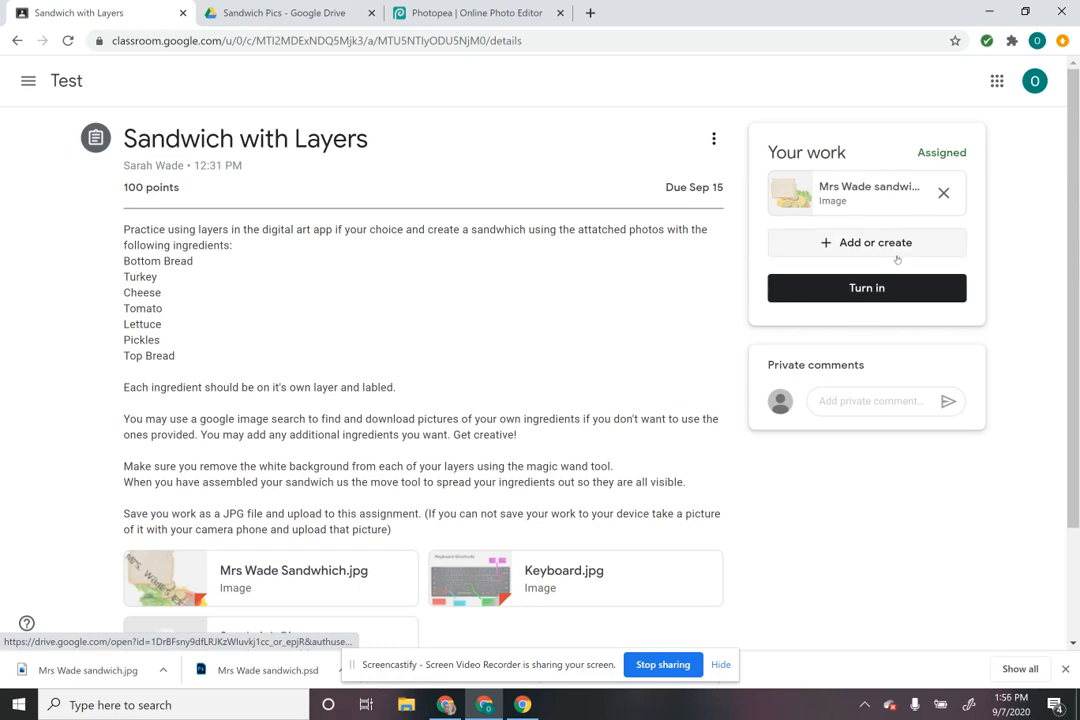
left_click(880, 289)
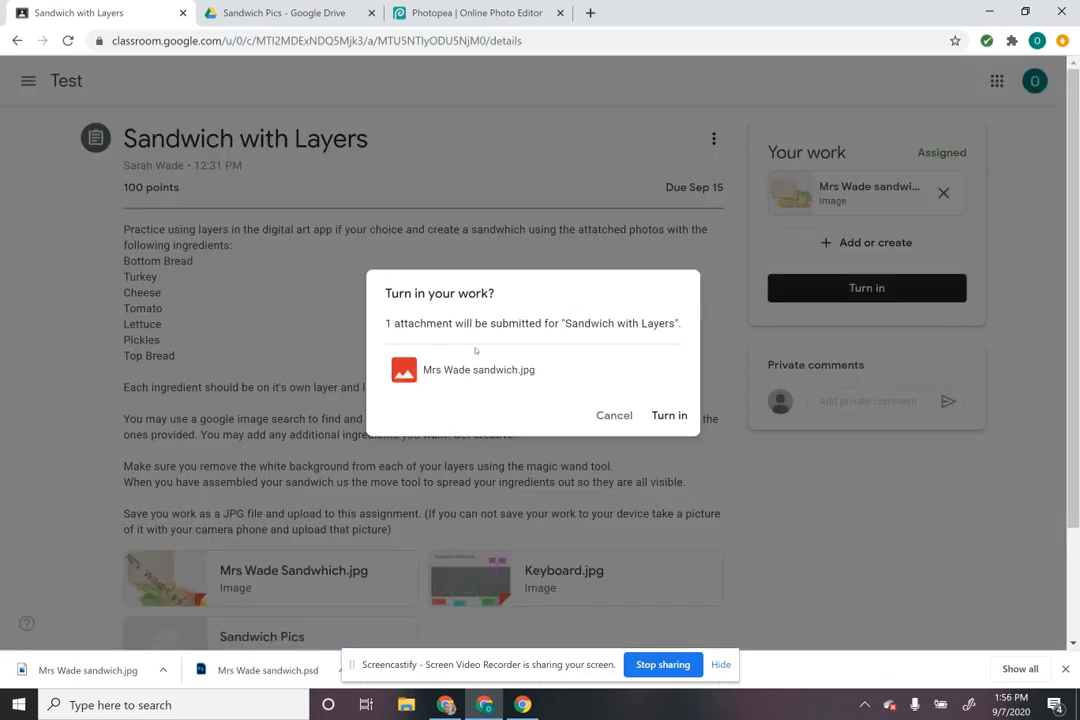
left_click(682, 415)
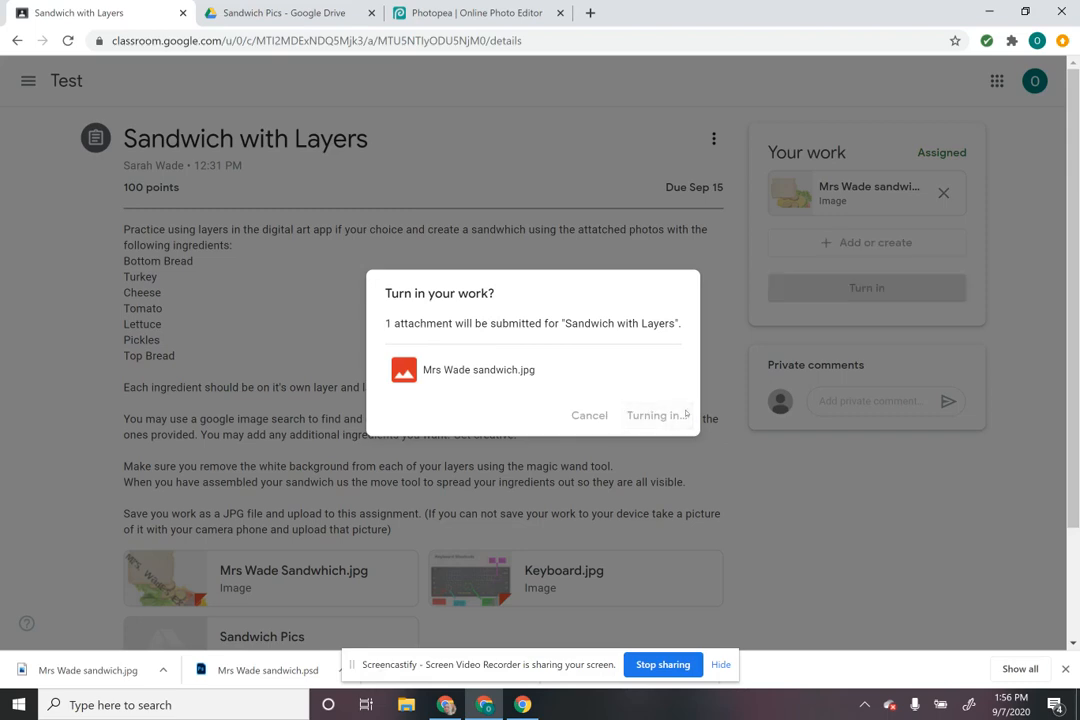